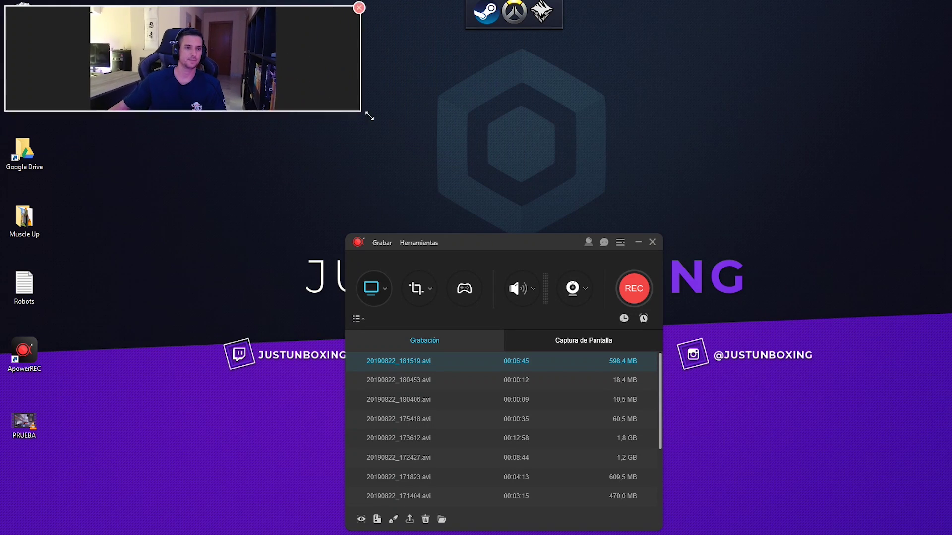
# Shrink the webcam overlay in the desktop's upper-left corner and move the recorder lower with its recordings list collapsed
pyautogui.moveTo(365, 110); pyautogui.dragTo(146, 95)
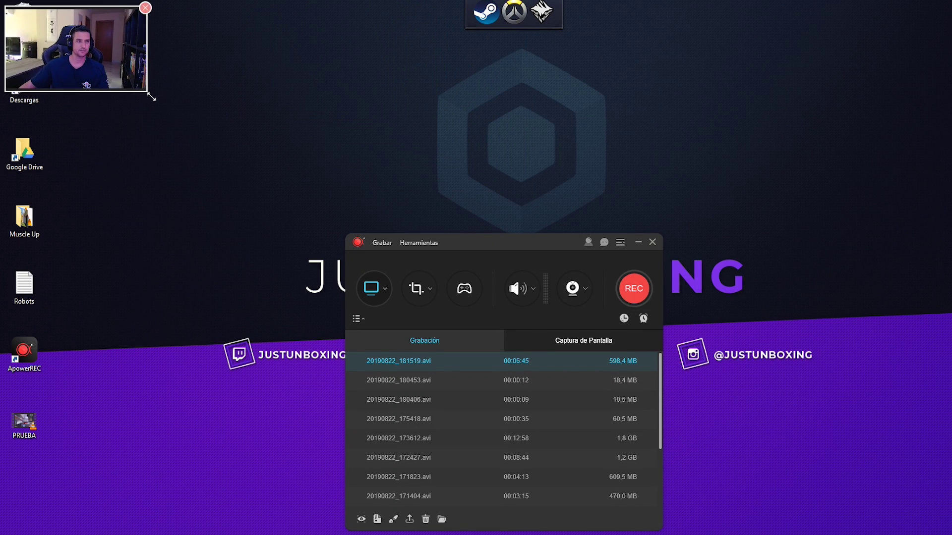
pyautogui.moveTo(118, 35)
pyautogui.mouseDown()
pyautogui.moveTo(144, 54)
pyautogui.moveTo(129, 37)
pyautogui.mouseUp()
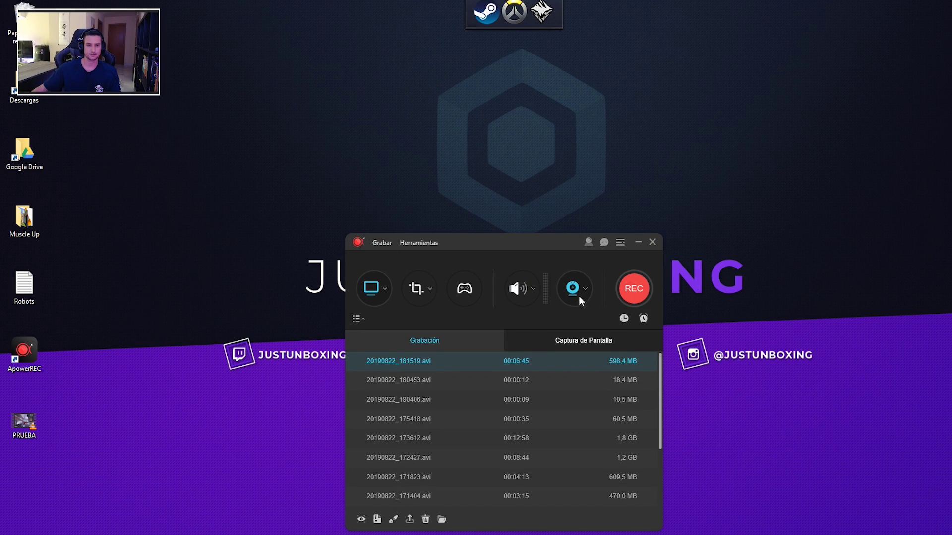
pyautogui.moveTo(444, 257); pyautogui.dragTo(450, 441)
pyautogui.click(389, 317)
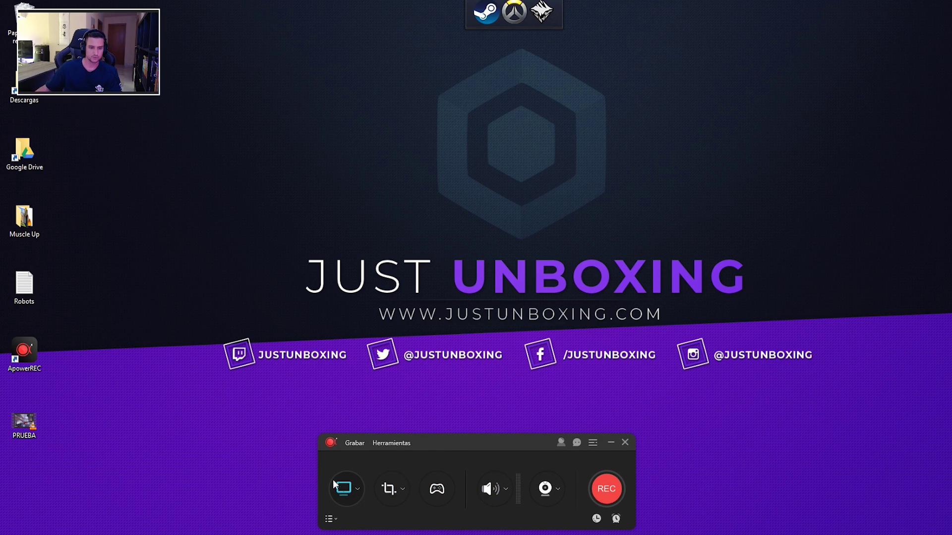
# Switch the full-screen recording source to Monitor2 and return it to Monitor1
pyautogui.click(357, 490)
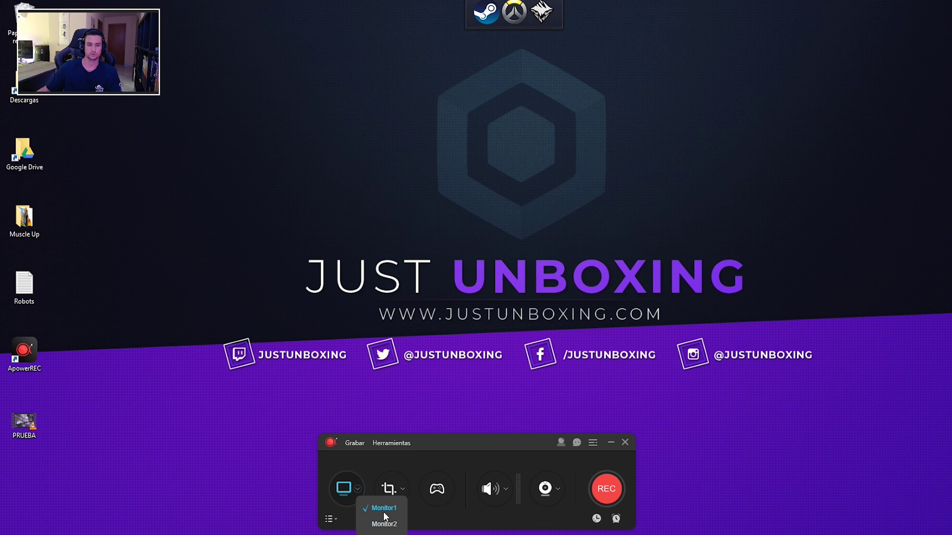
pyautogui.click(386, 525)
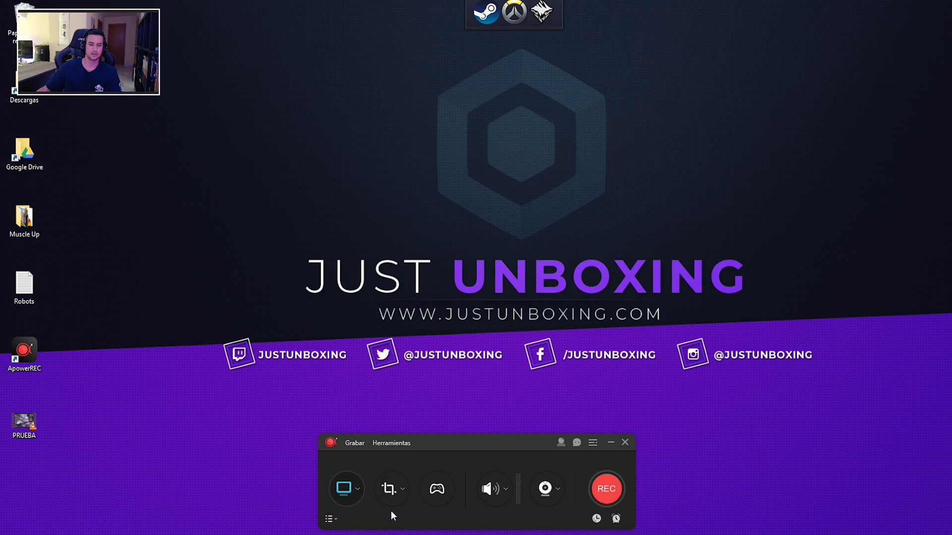
pyautogui.click(358, 489)
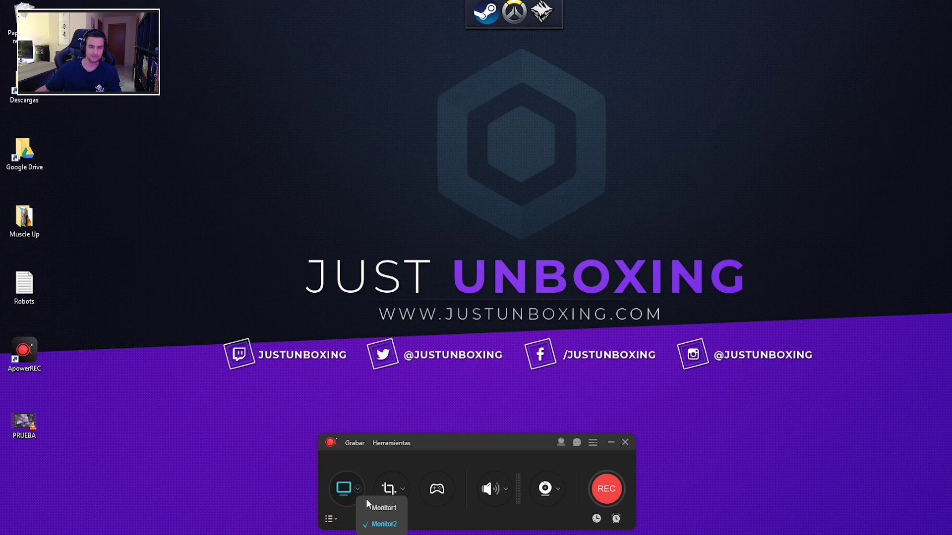
pyautogui.click(373, 508)
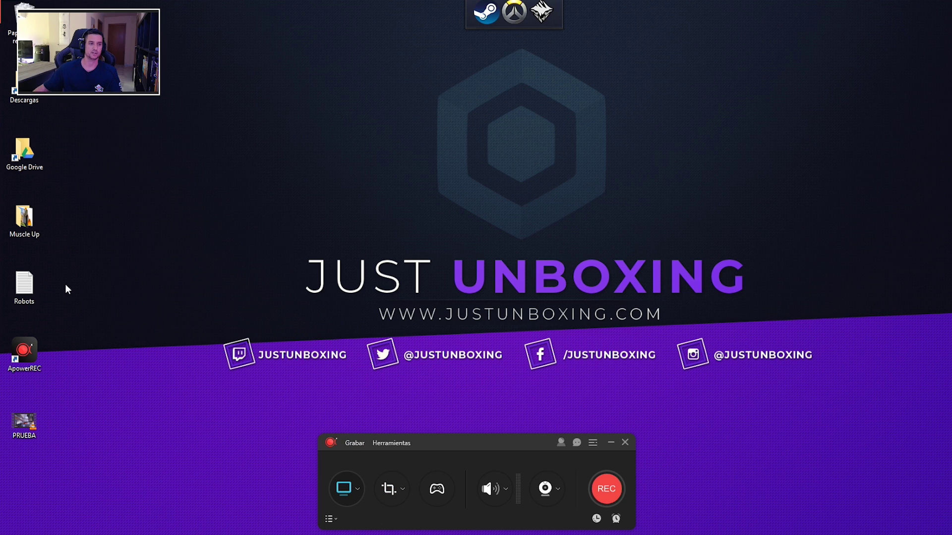
# Open the Google Drive folder and define a recording region around its window
pyautogui.doubleClick(25, 153)
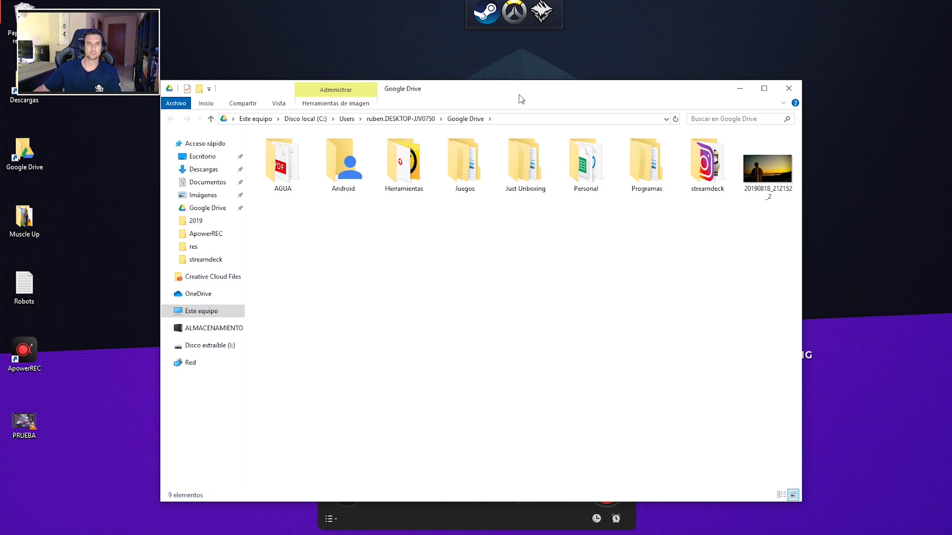
pyautogui.moveTo(518, 95); pyautogui.dragTo(670, 64)
pyautogui.moveTo(440, 446); pyautogui.dragTo(136, 443)
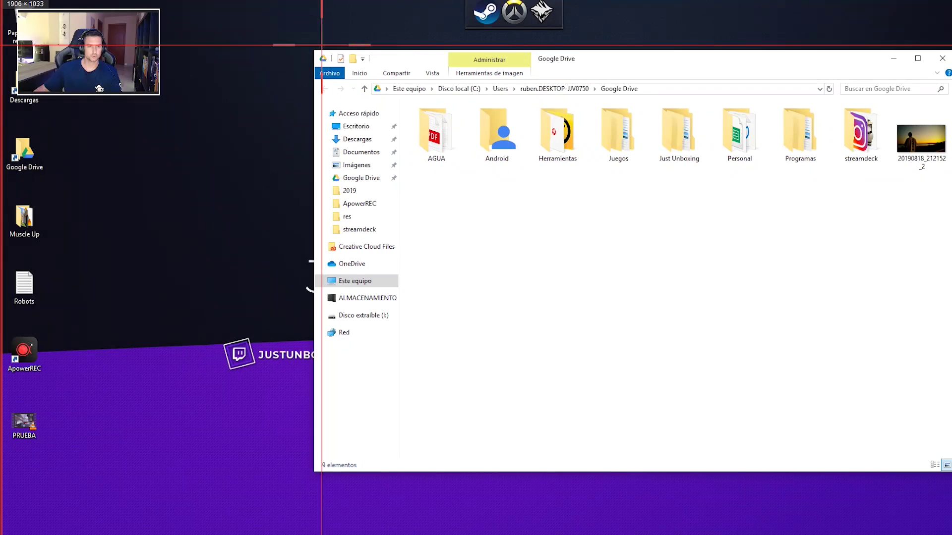
pyautogui.moveTo(314, 50); pyautogui.dragTo(937, 475)
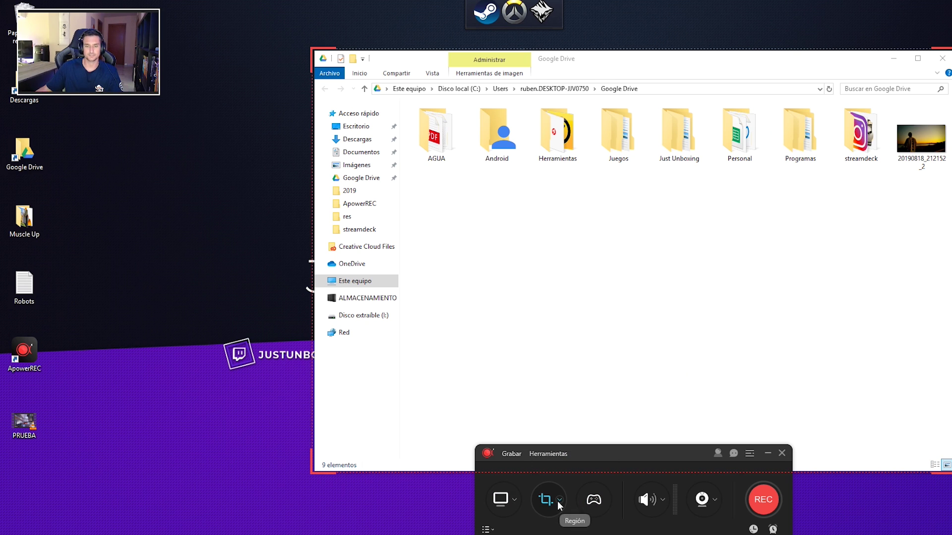
# Switch the recorder to game mode and close the Google Drive folder window
pyautogui.click(590, 502)
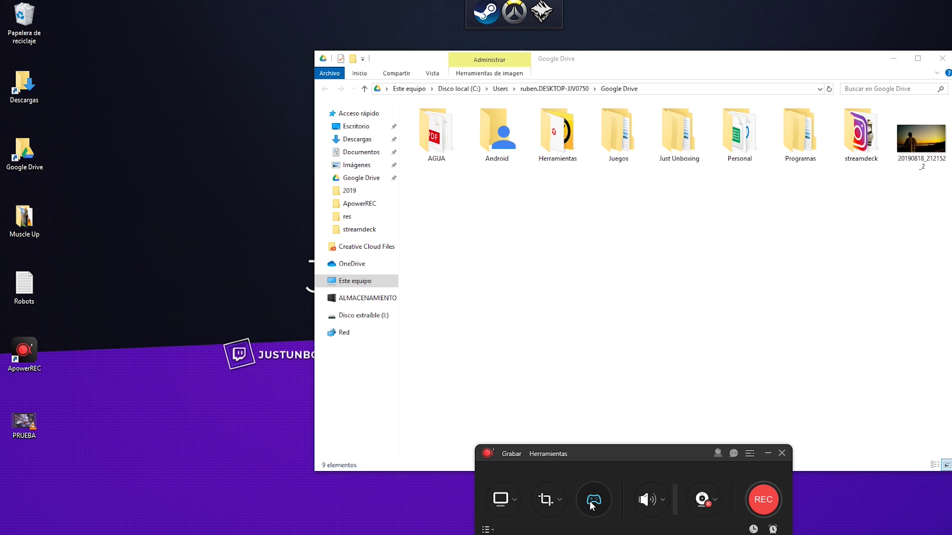
pyautogui.click(942, 58)
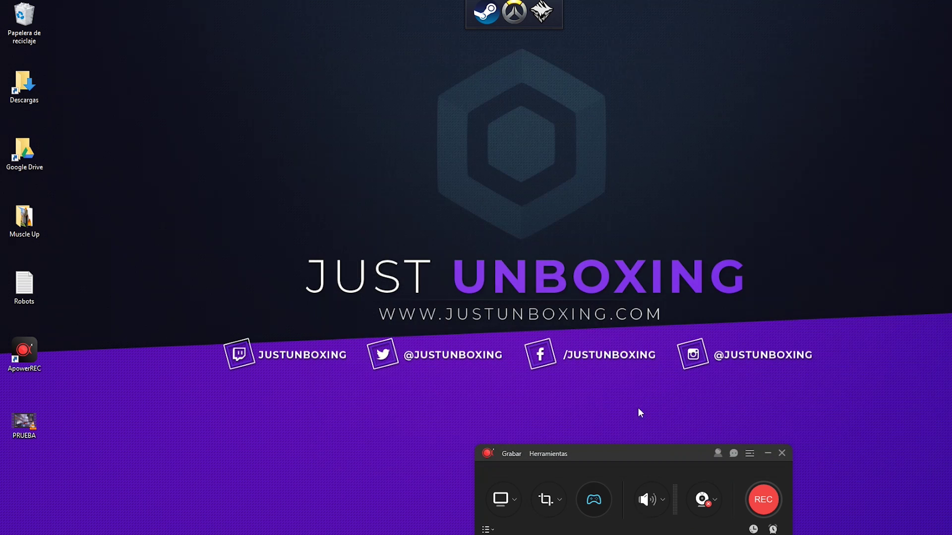
# Open the Overwatch launcher from the desktop and close it again
pyautogui.click(518, 15)
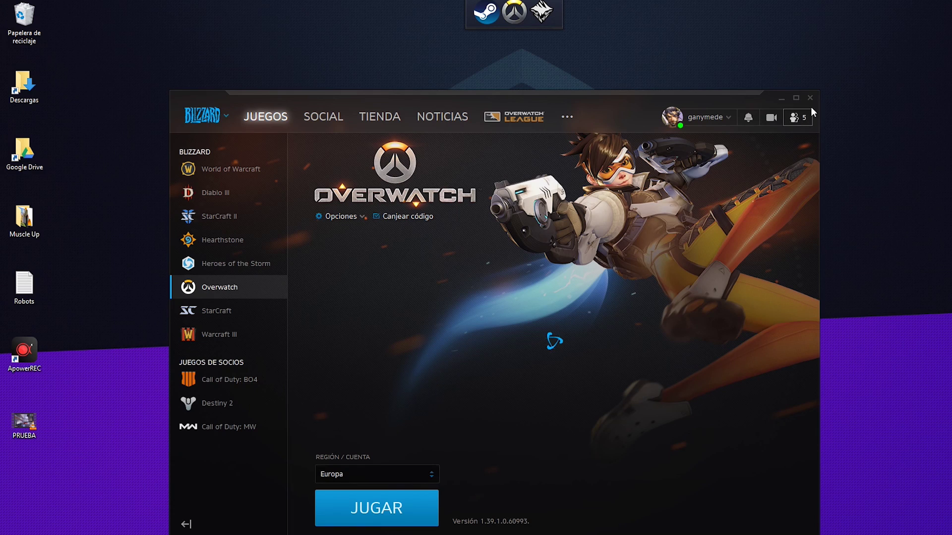
pyautogui.click(811, 106)
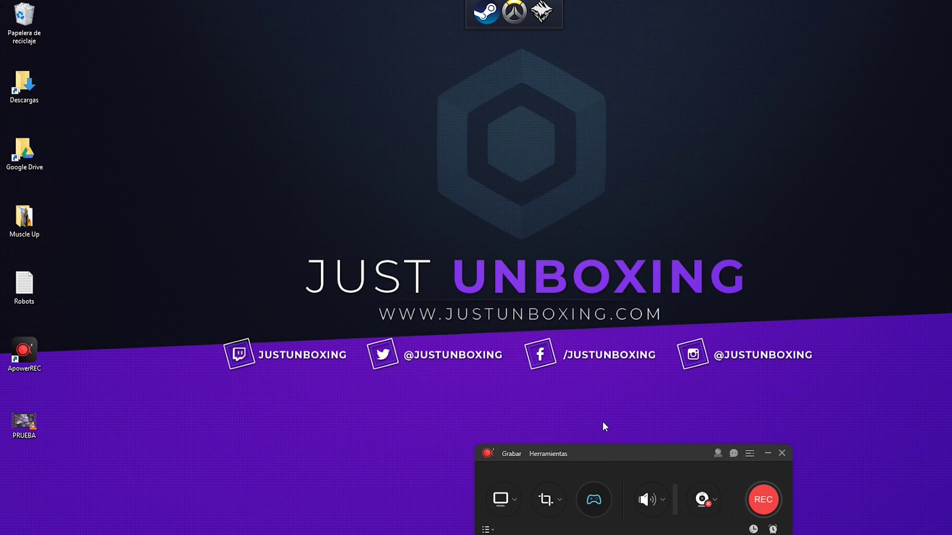
# Move the recorder nearer the centre of the desktop and set its audio source to Sonido de sistema y micrófono
pyautogui.moveTo(618, 472); pyautogui.dragTo(464, 436)
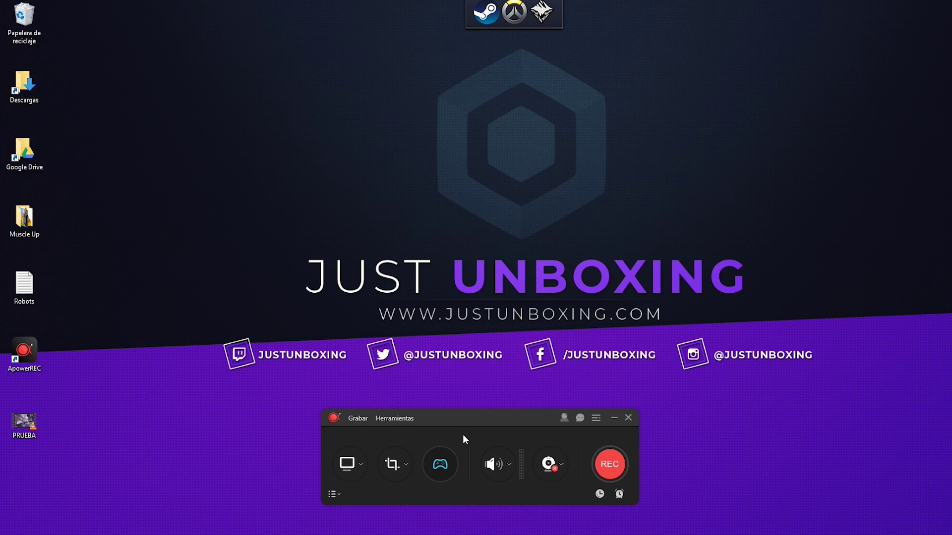
pyautogui.click(510, 464)
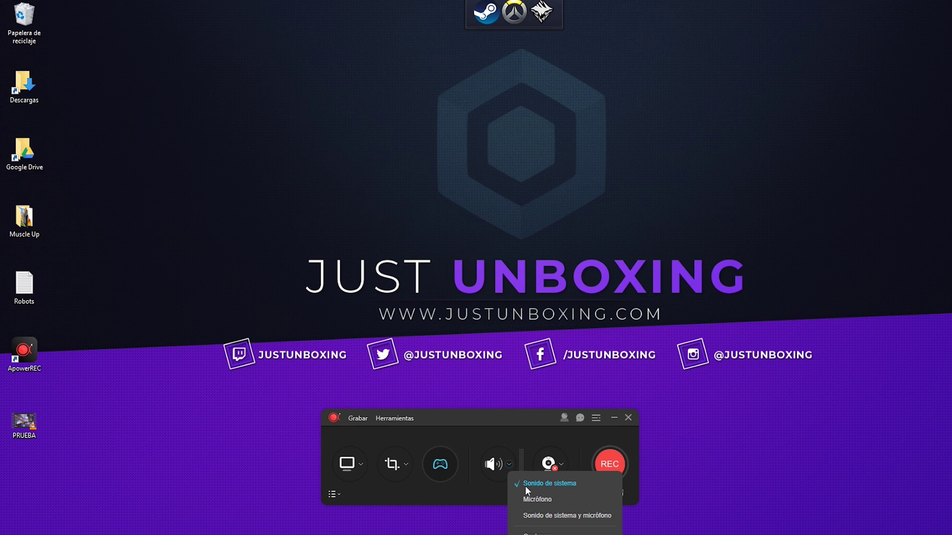
pyautogui.click(540, 516)
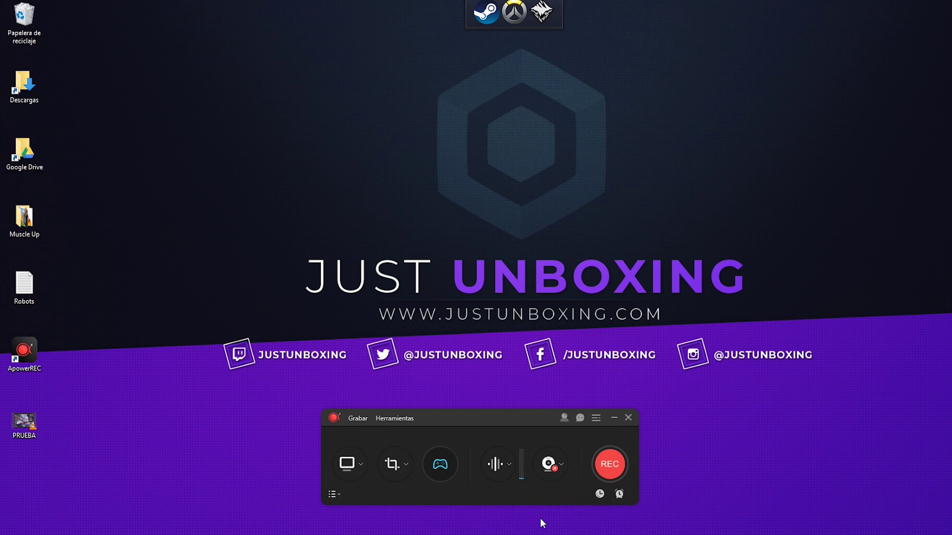
pyautogui.click(509, 464)
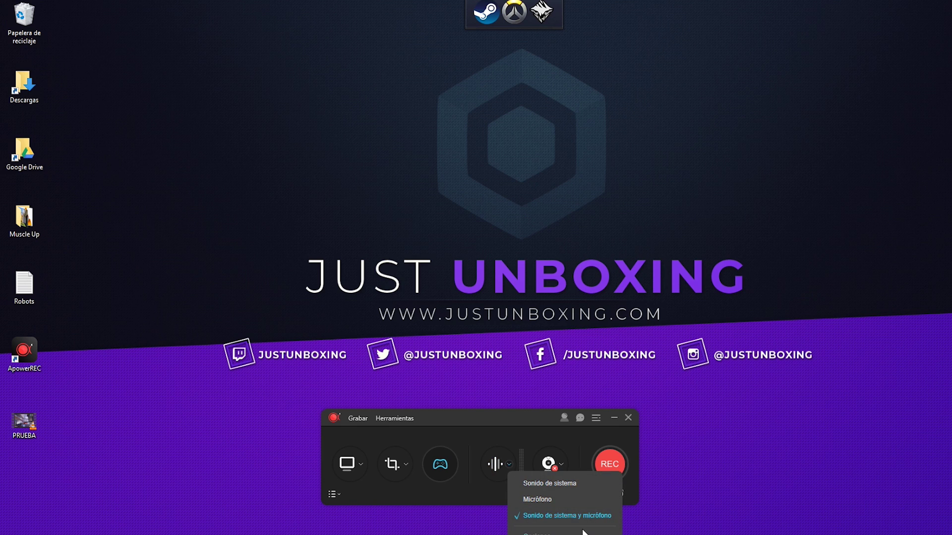
pyautogui.click(577, 448)
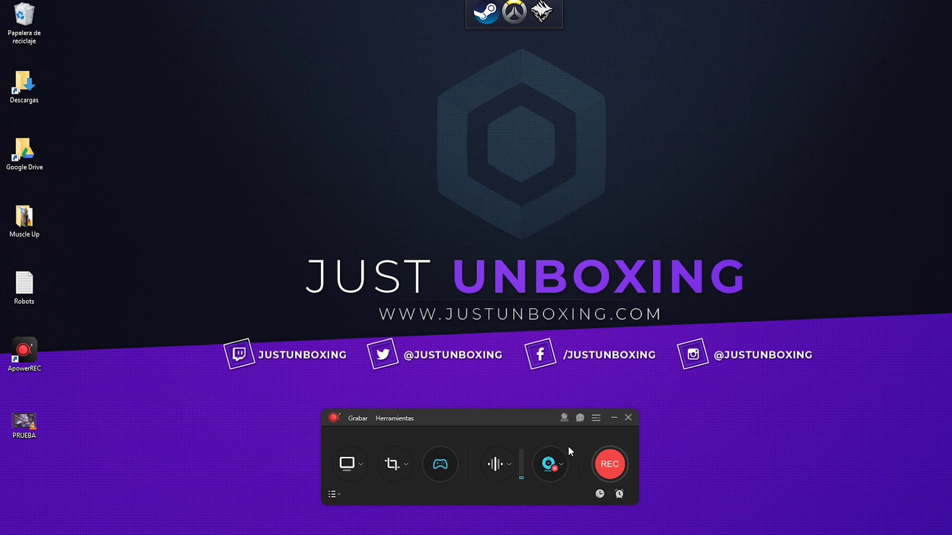
# Lower the system sound volume to roughly a third of its range in the audio options
pyautogui.click(512, 466)
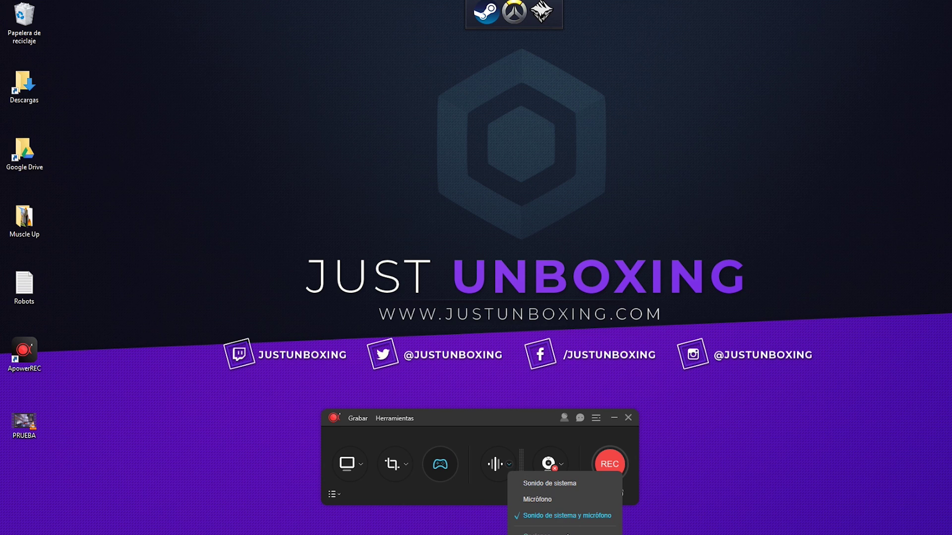
pyautogui.click(537, 534)
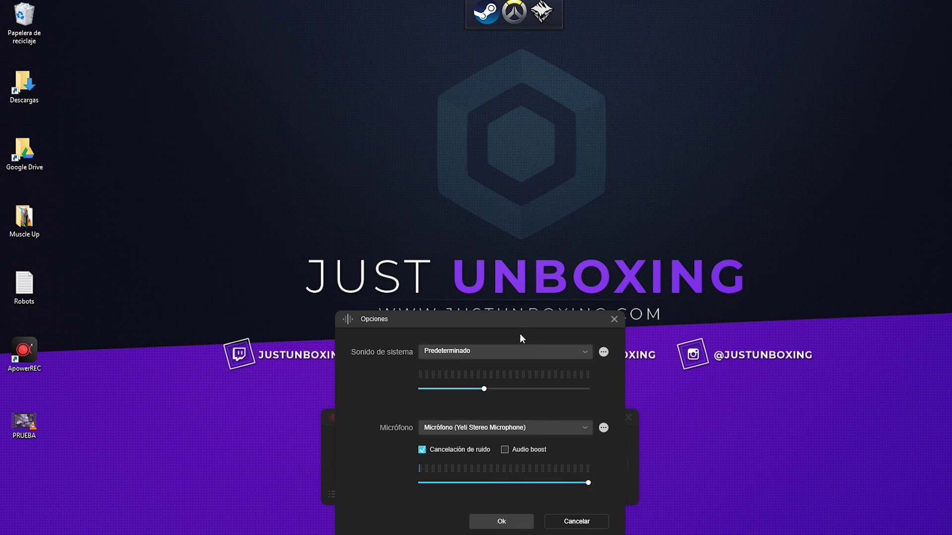
pyautogui.moveTo(513, 318); pyautogui.dragTo(537, 241)
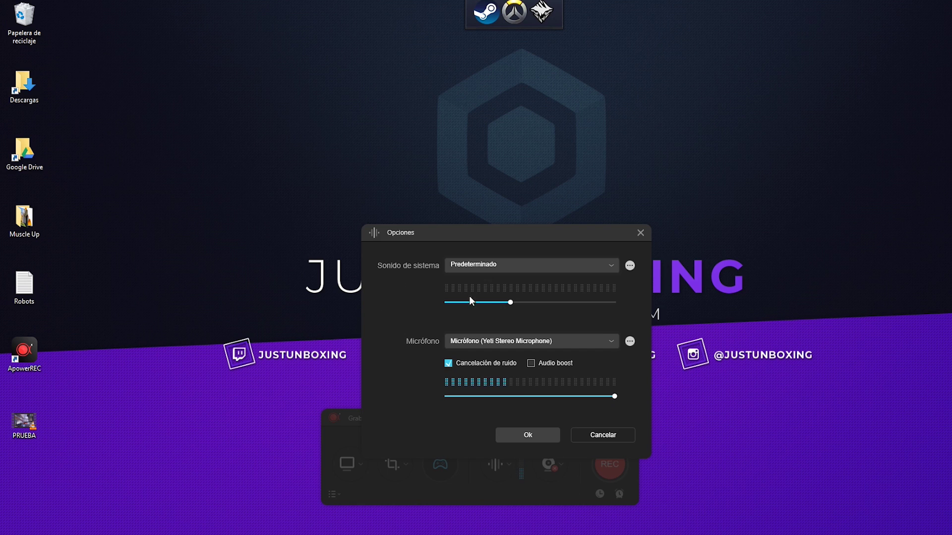
pyautogui.moveTo(510, 302); pyautogui.dragTo(506, 302)
pyautogui.moveTo(505, 300)
pyautogui.mouseDown()
pyautogui.moveTo(534, 303)
pyautogui.moveTo(496, 300)
pyautogui.mouseUp()
# Keep the Yeti Stereo Microphone at full volume and accept the audio options
pyautogui.moveTo(613, 397)
pyautogui.mouseDown()
pyautogui.moveTo(514, 397)
pyautogui.moveTo(617, 395)
pyautogui.mouseUp()
pyautogui.click(476, 341)
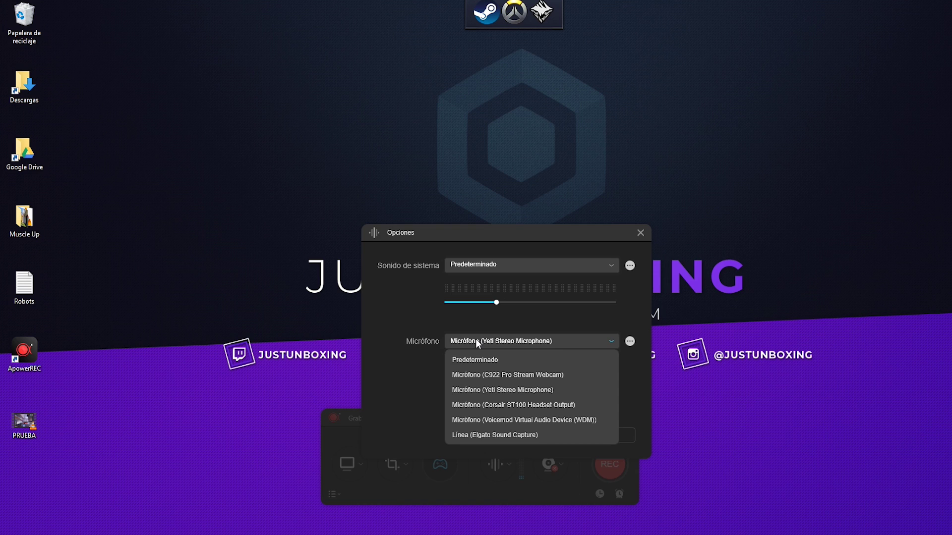
pyautogui.click(476, 340)
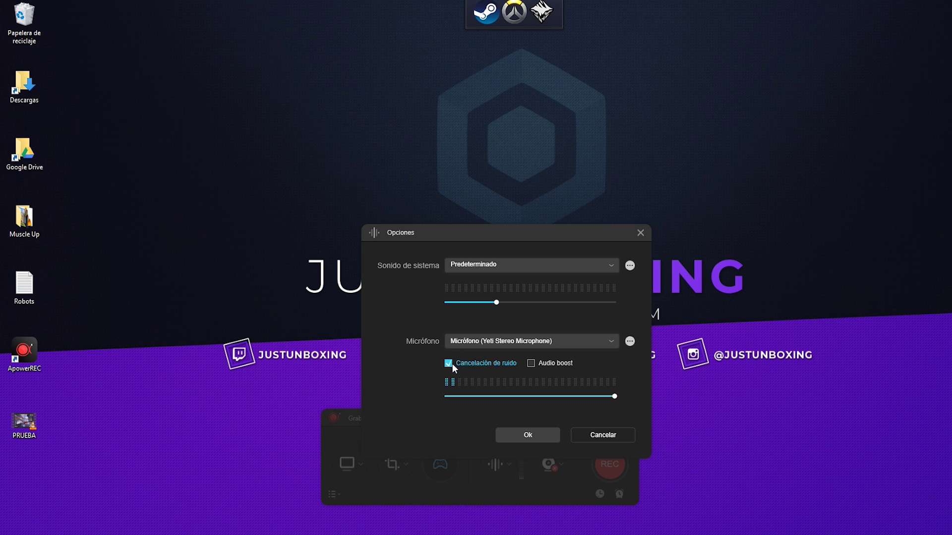
pyautogui.click(526, 437)
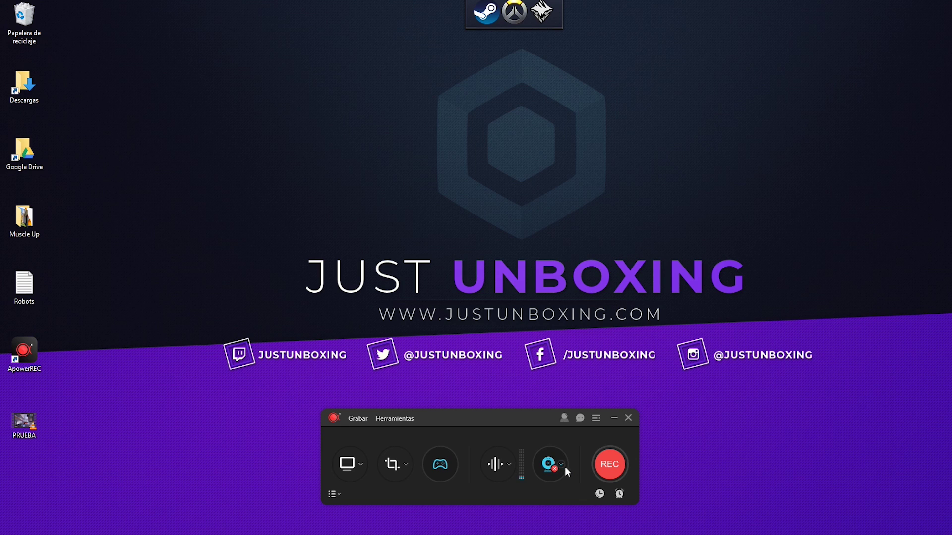
# Show the webcam overlay in the middle of the desktop and turn it off again
pyautogui.click(551, 463)
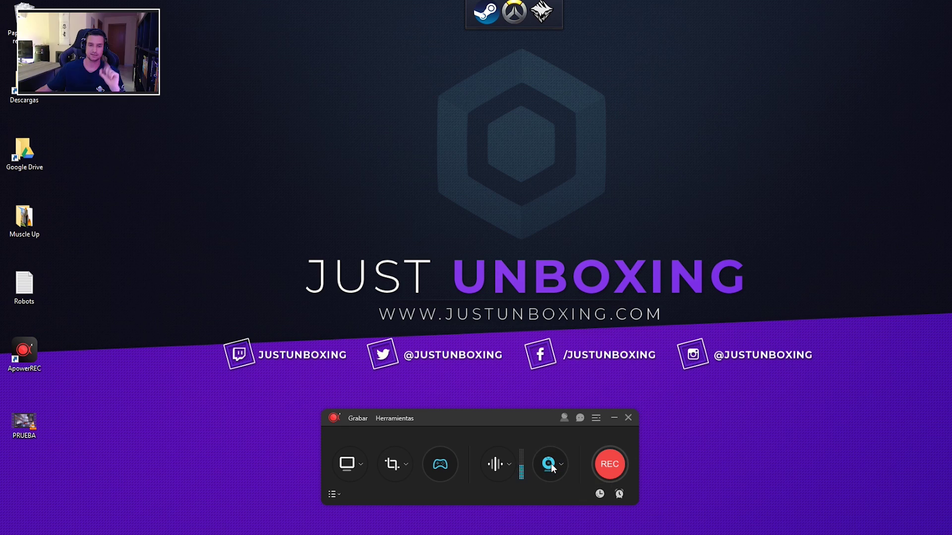
pyautogui.moveTo(113, 58); pyautogui.dragTo(467, 245)
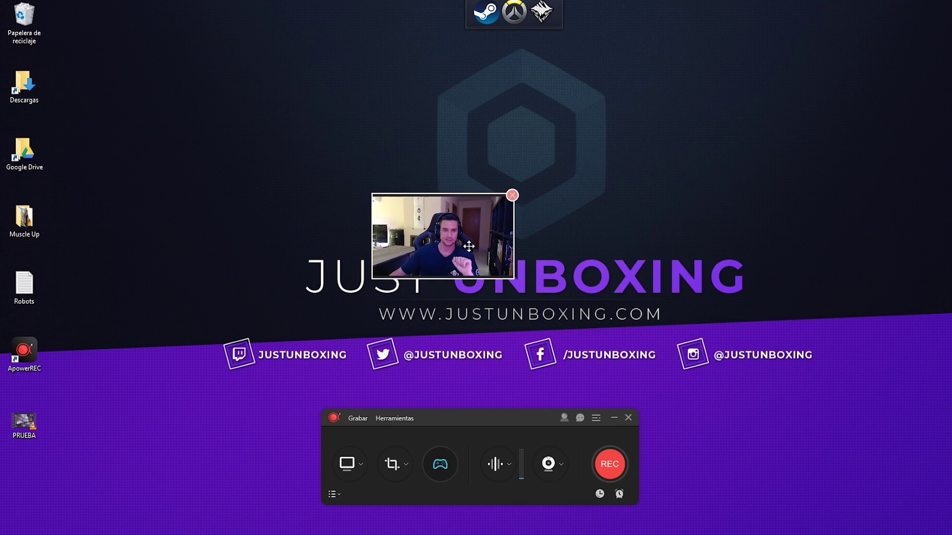
pyautogui.click(548, 464)
pyautogui.click(546, 463)
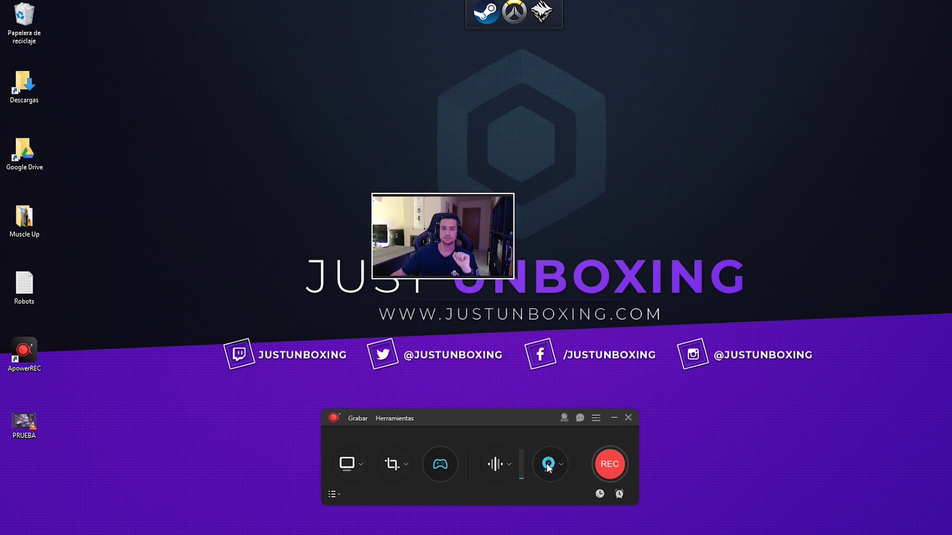
pyautogui.click(554, 470)
# Open the webcam configuration and review the available cameras, keeping c922 Pro Stream Webcam
pyautogui.click(560, 466)
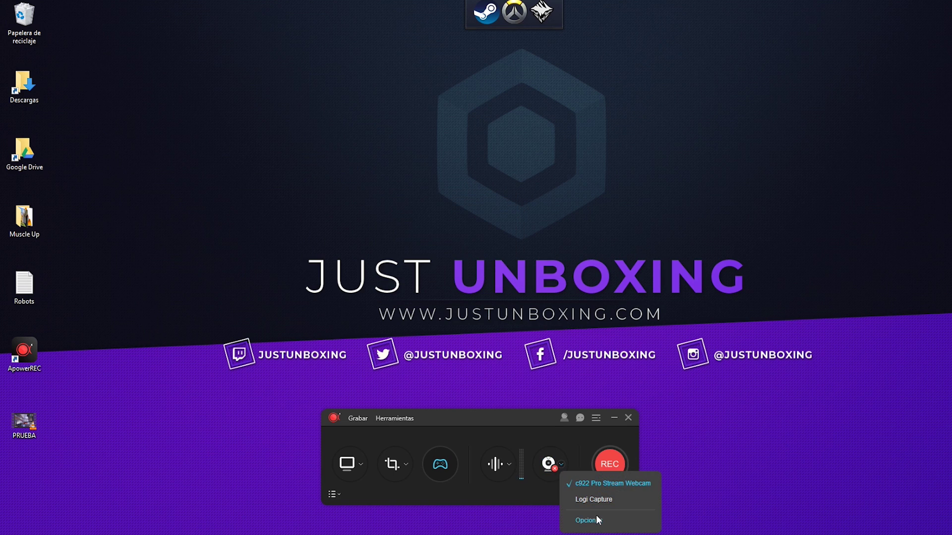
pyautogui.click(561, 458)
pyautogui.click(561, 461)
pyautogui.click(603, 521)
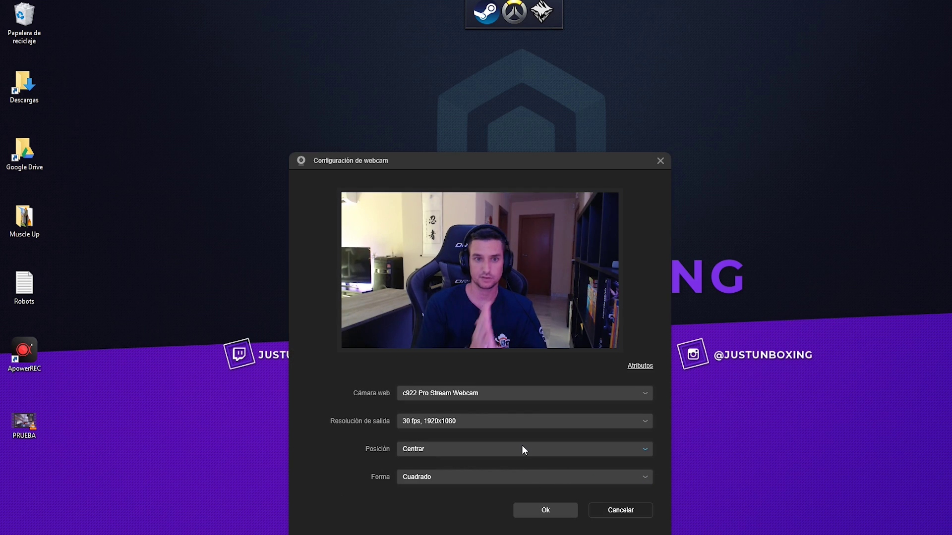
pyautogui.click(483, 394)
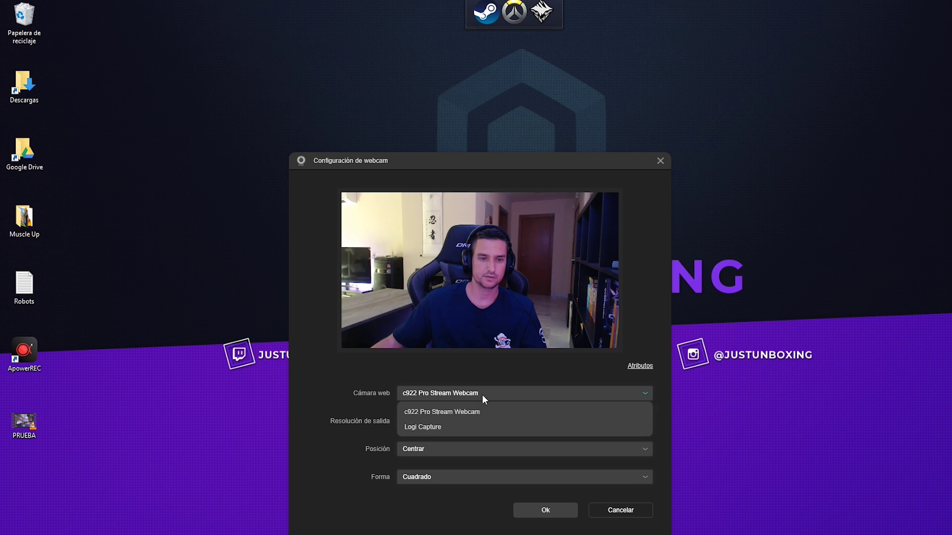
pyautogui.click(483, 394)
# Set the webcam's output resolution to 30 fps, 640x480
pyautogui.click(474, 422)
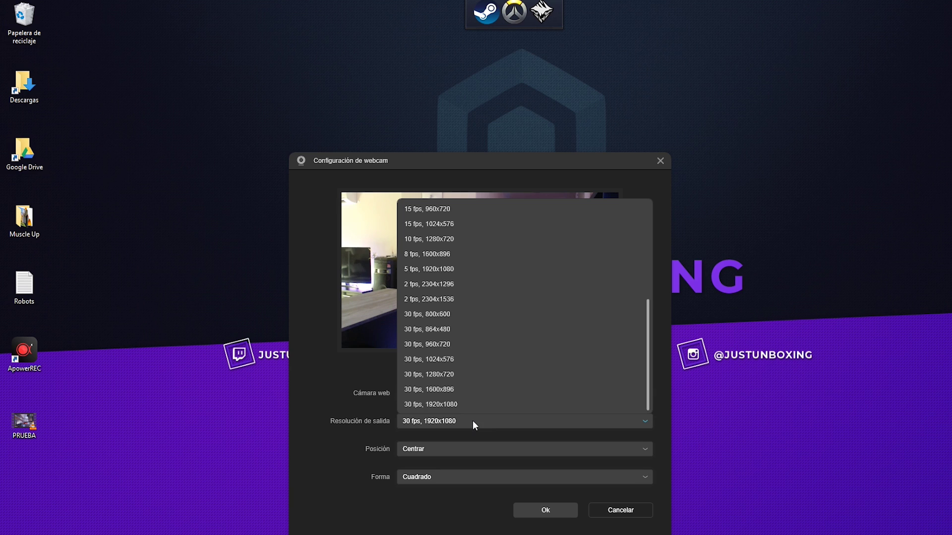
pyautogui.click(463, 405)
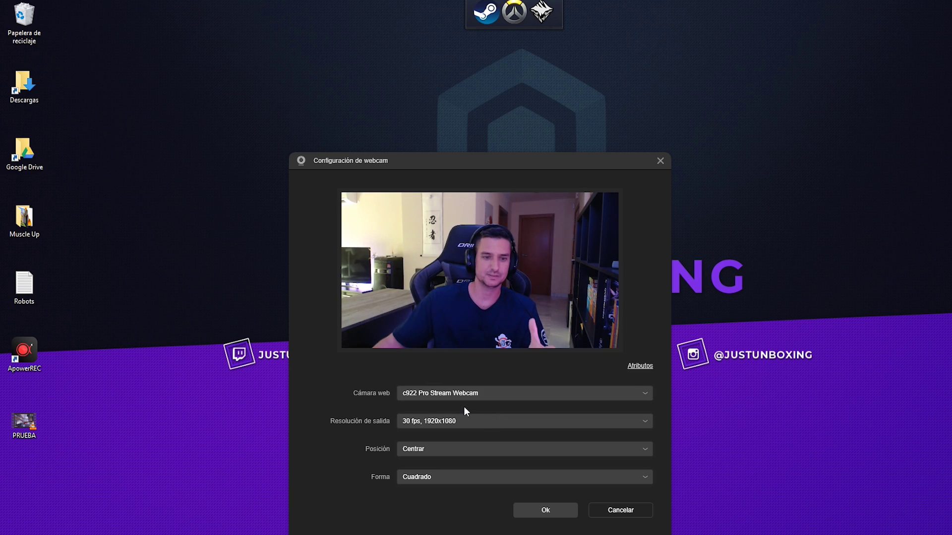
pyautogui.click(468, 420)
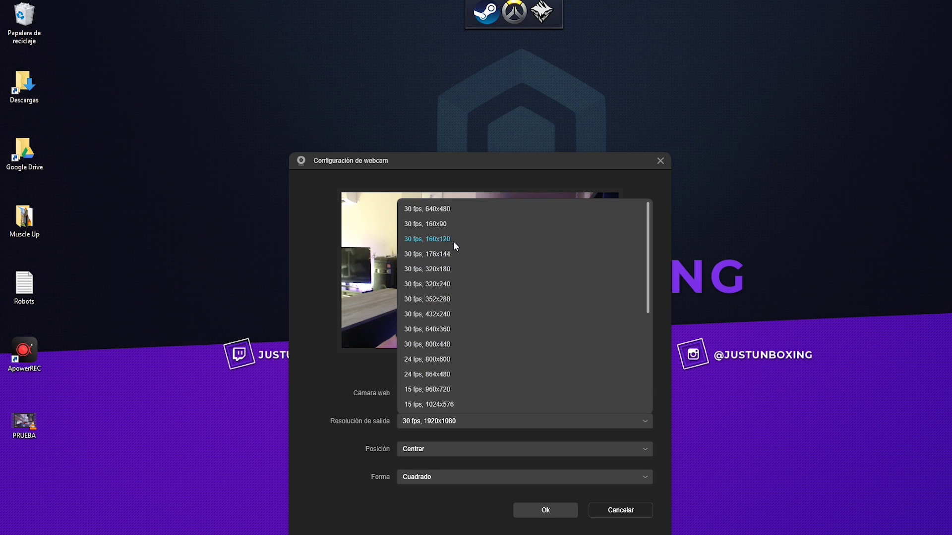
pyautogui.click(447, 210)
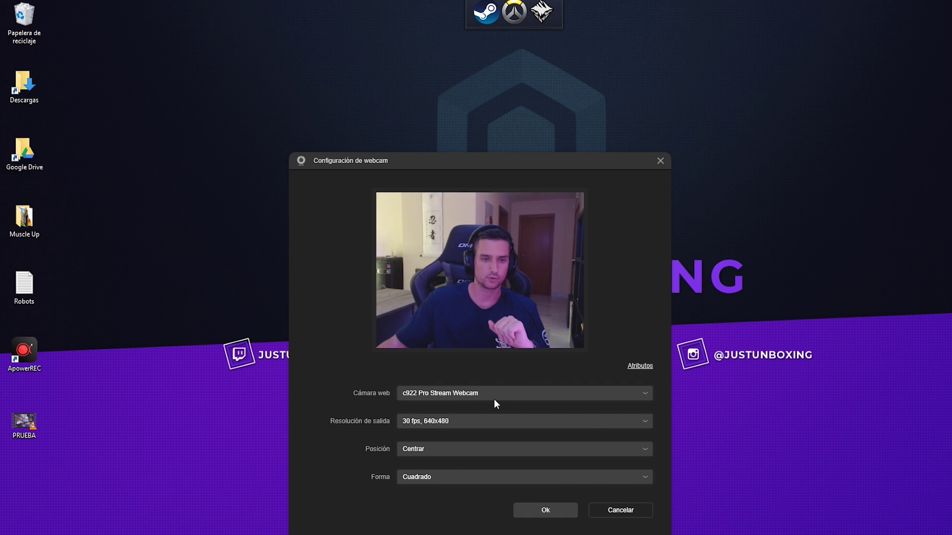
# Try the webcam's output resolution at 30 fps, 320x240, and set it to 30 fps, 1920x1080
pyautogui.click(479, 421)
pyautogui.click(430, 301)
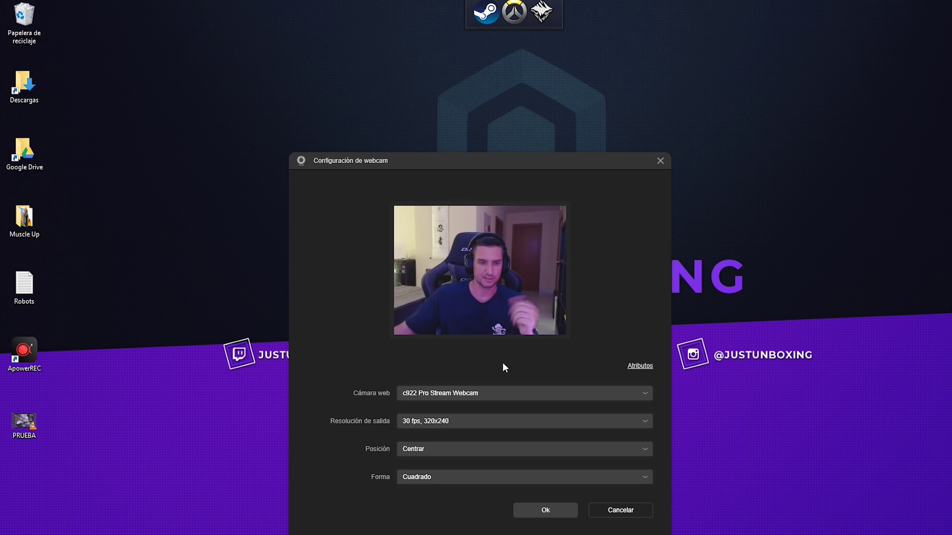
pyautogui.click(495, 420)
pyautogui.scroll(-5, 446, 347)
pyautogui.click(445, 383)
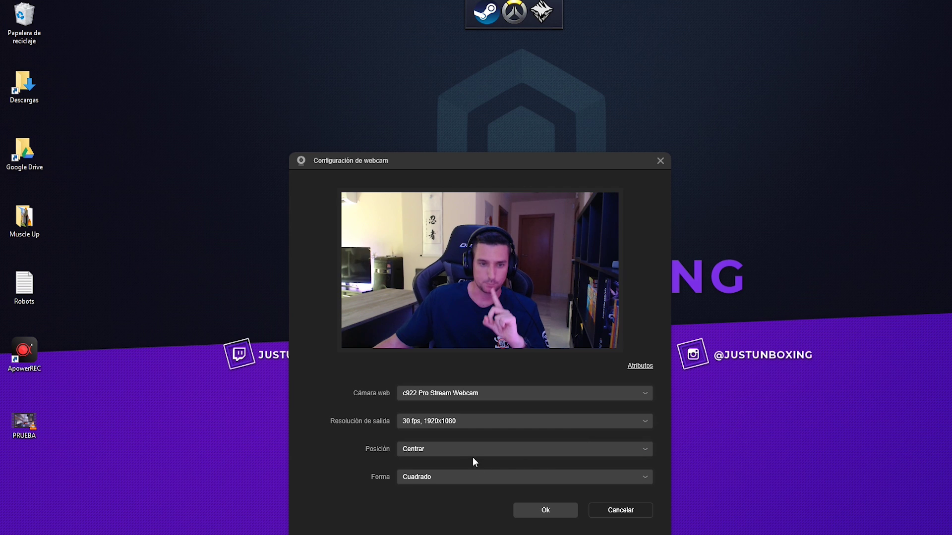
# Review the webcam overlay's position options and set the position to Parte inferior derecha
pyautogui.click(461, 449)
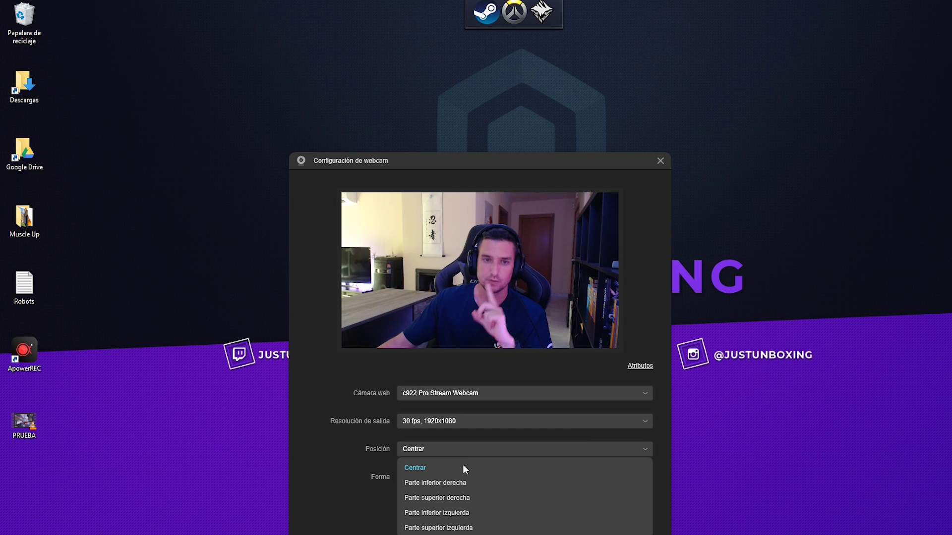
pyautogui.click(463, 465)
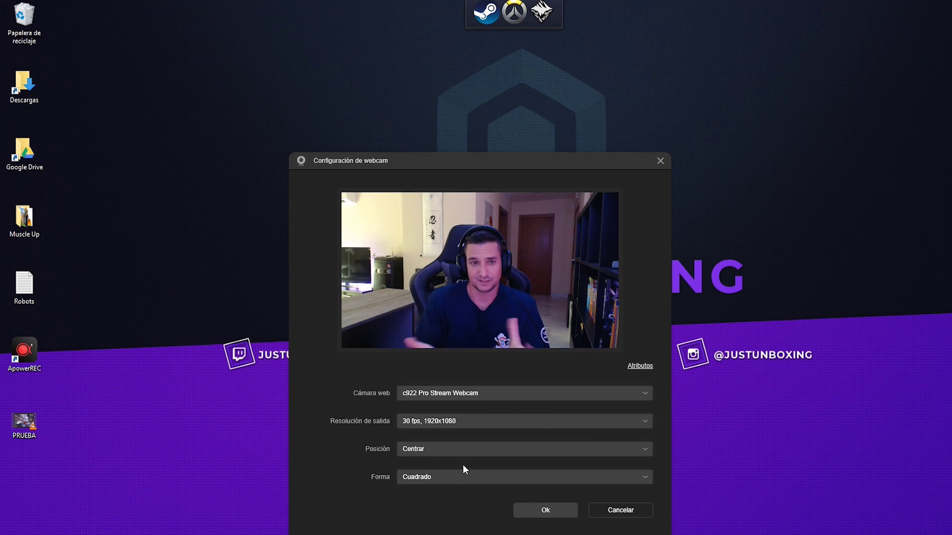
pyautogui.click(475, 449)
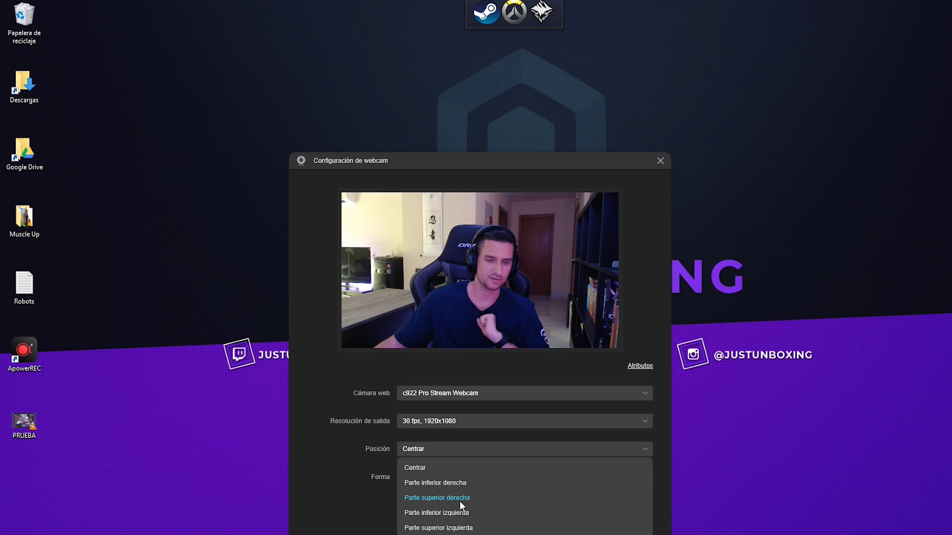
pyautogui.click(452, 487)
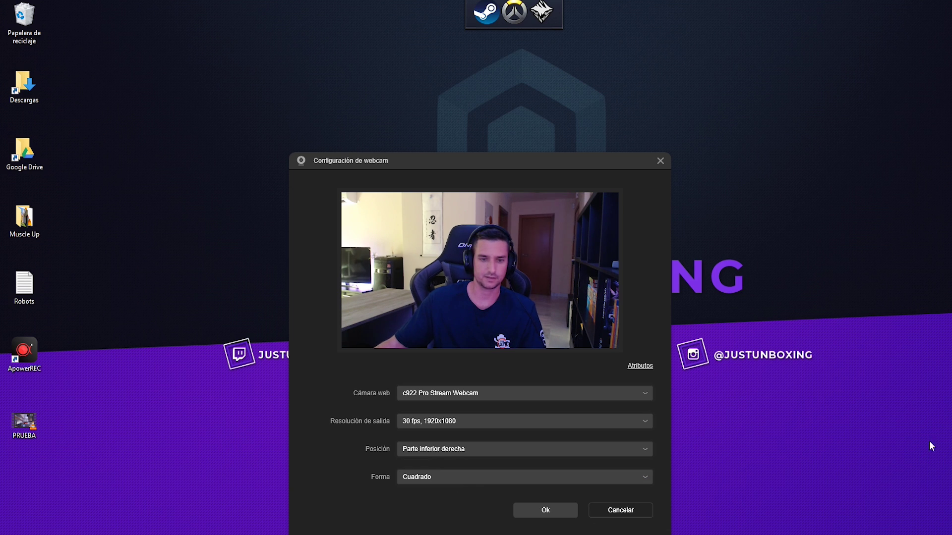
# Compare the Círculo and Cuadrado webcam shapes, choose Círculo and accept the webcam configuration
pyautogui.click(421, 477)
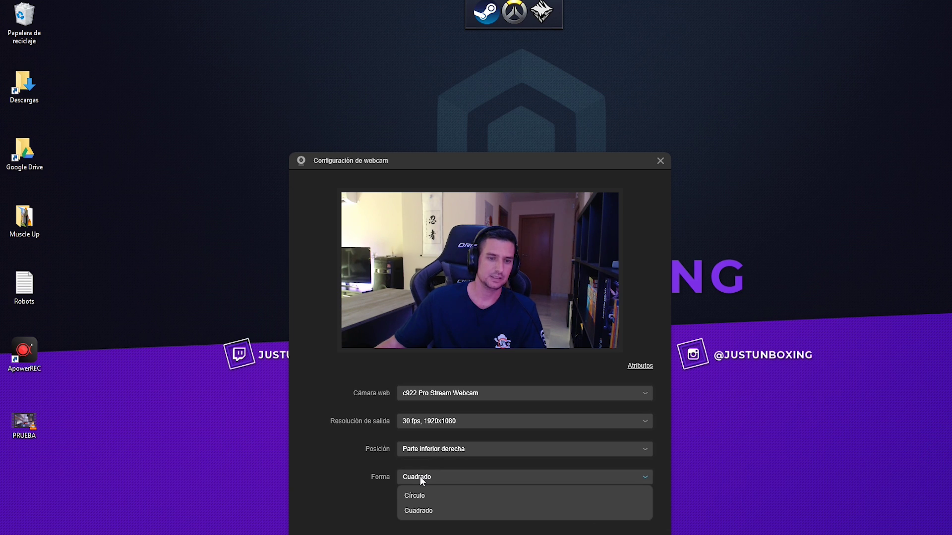
pyautogui.click(439, 497)
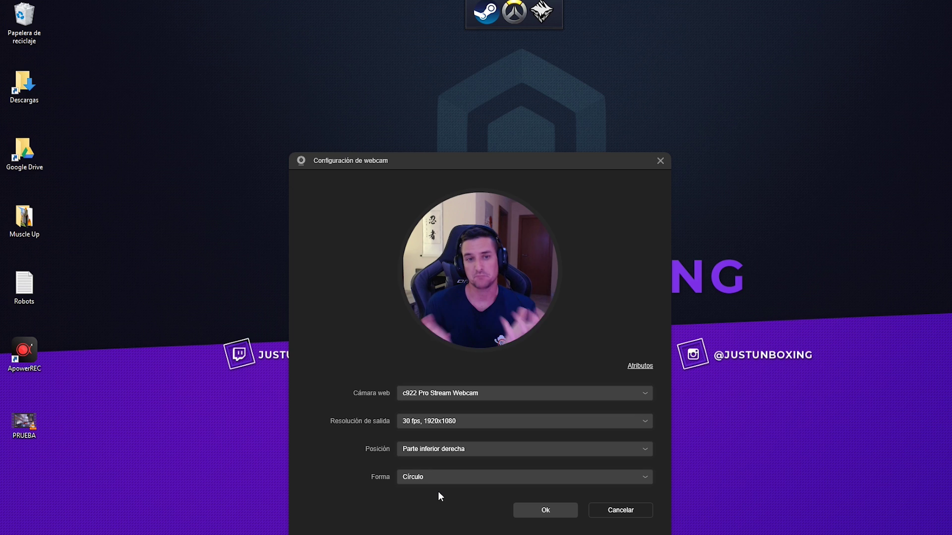
pyautogui.click(442, 479)
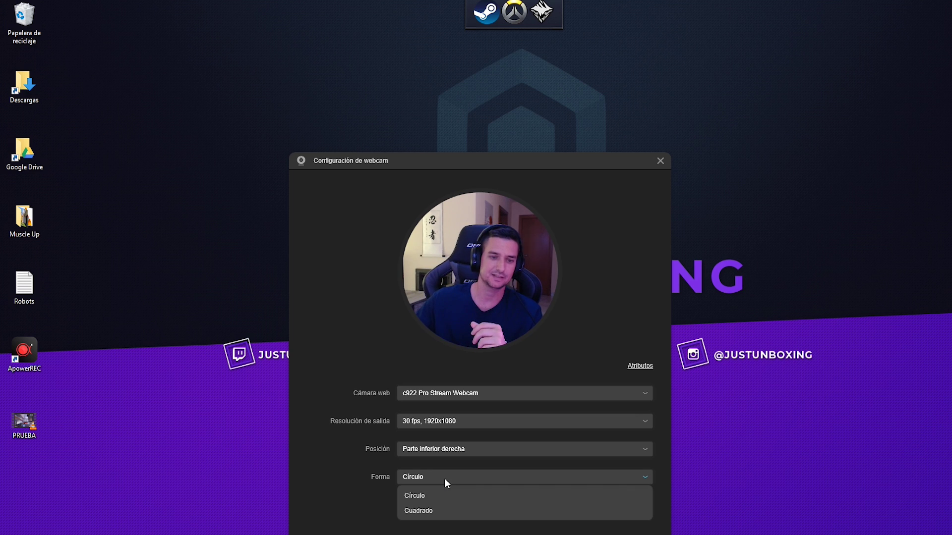
pyautogui.click(448, 504)
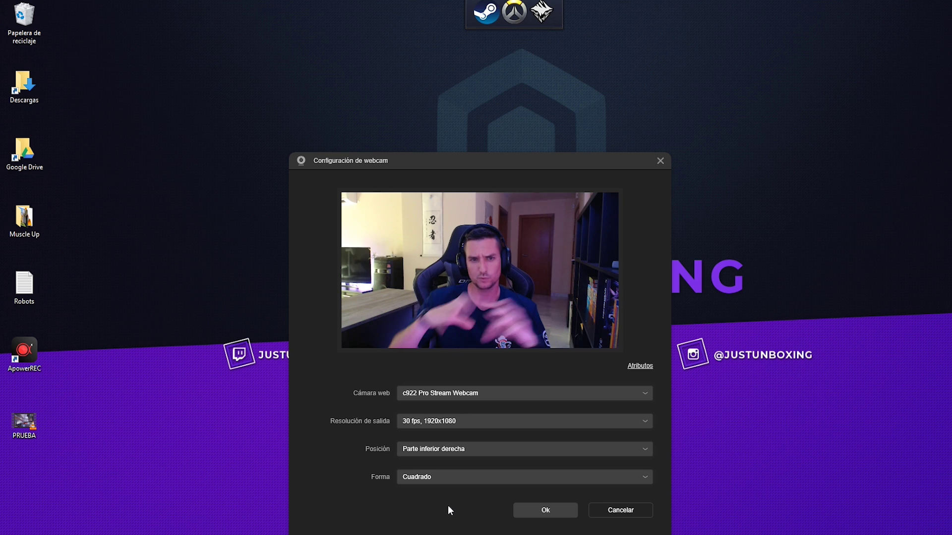
pyautogui.click(448, 479)
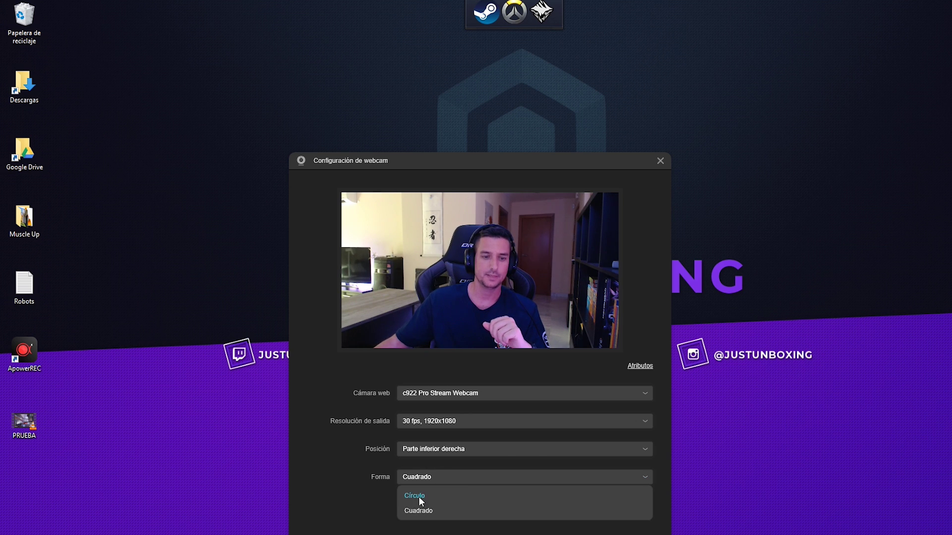
pyautogui.click(419, 496)
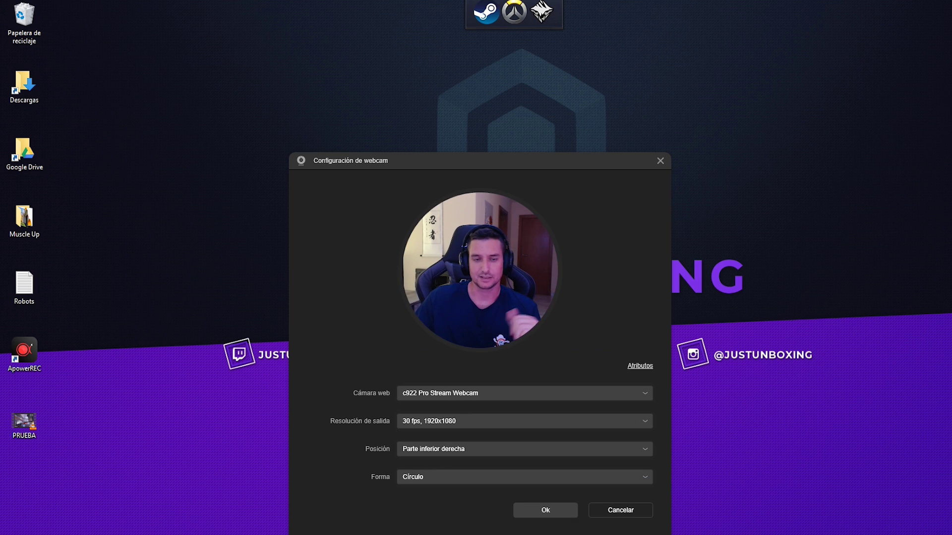
pyautogui.click(557, 513)
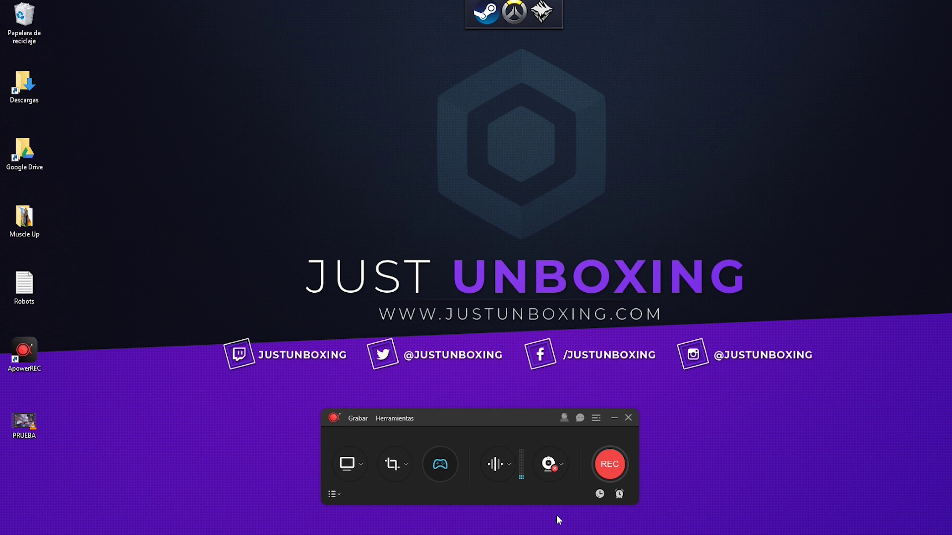
# Show the circular webcam overlay, try it larger, and leave it small in the lower-right corner of the desktop
pyautogui.click(554, 465)
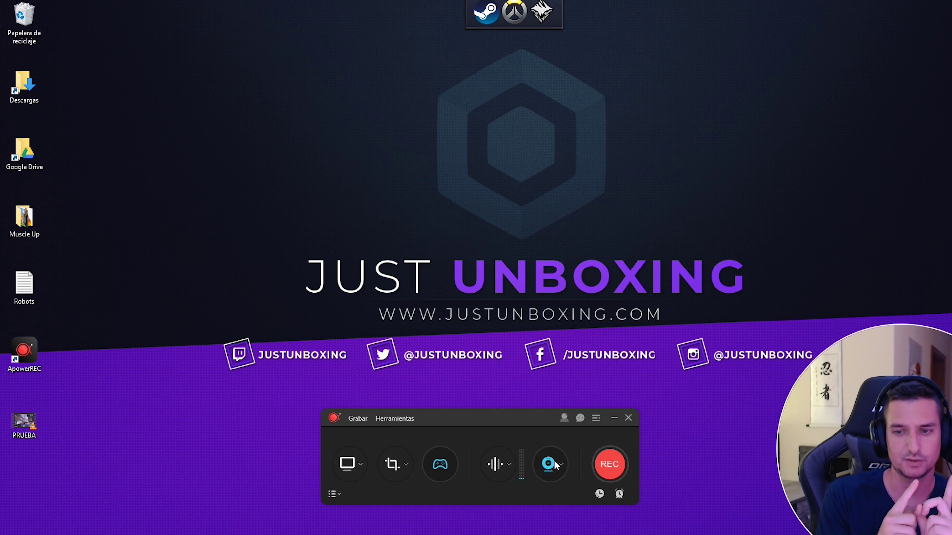
pyautogui.moveTo(916, 415); pyautogui.dragTo(910, 394)
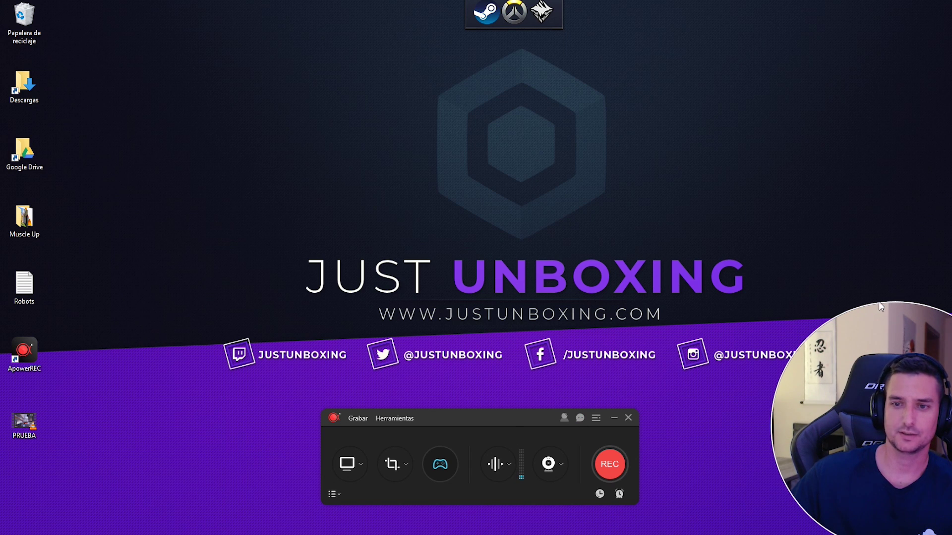
pyautogui.moveTo(881, 307); pyautogui.dragTo(869, 219)
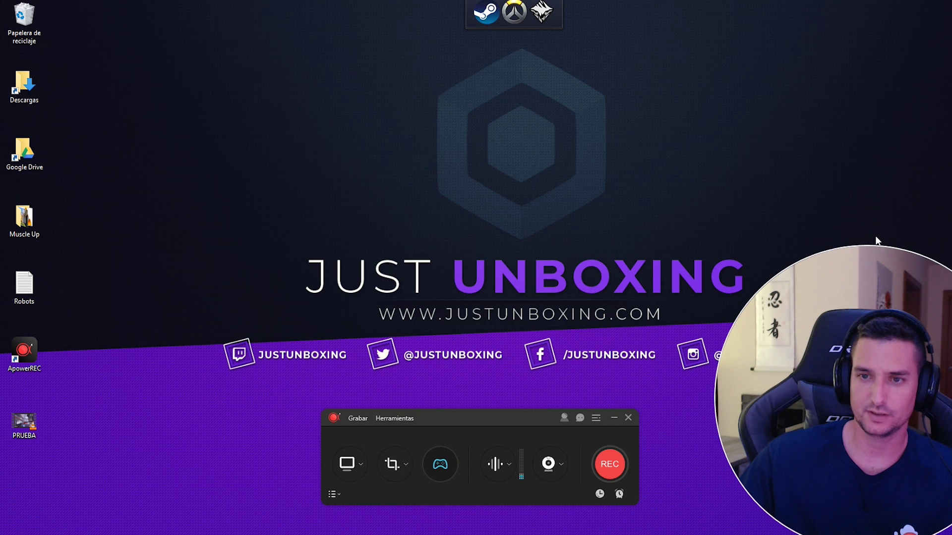
pyautogui.moveTo(867, 243); pyautogui.dragTo(884, 426)
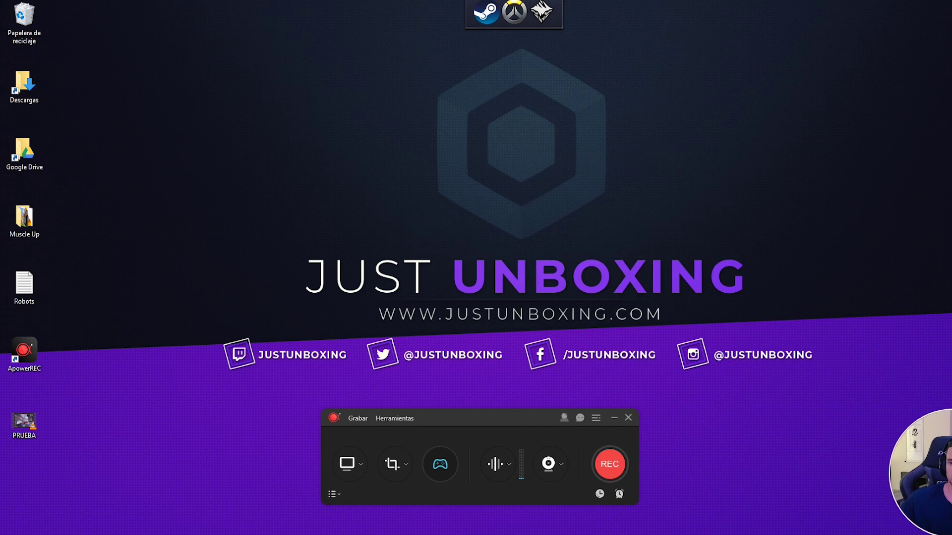
pyautogui.moveTo(917, 471); pyautogui.dragTo(883, 497)
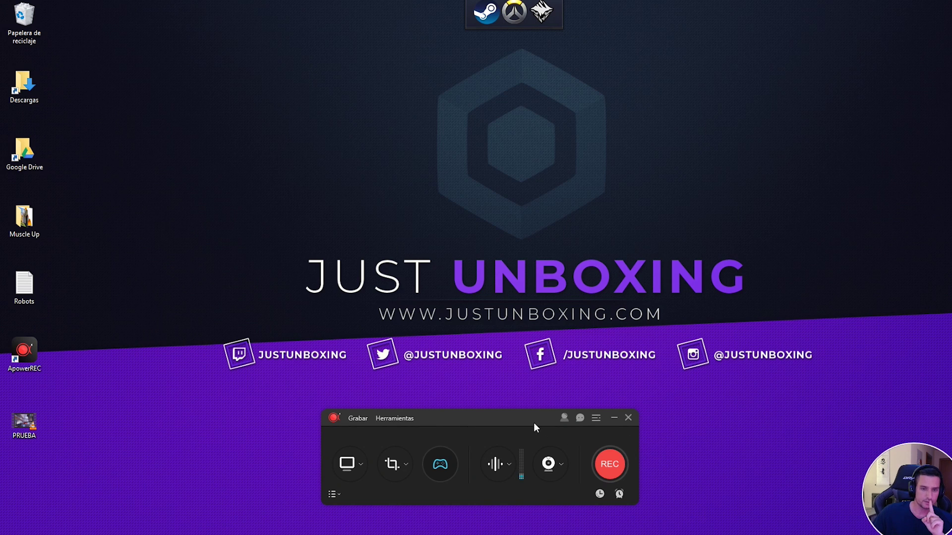
# Move the recorder bar up, open the program's configuration, and view the output folder before closing it again
pyautogui.moveTo(535, 427); pyautogui.dragTo(583, 391)
pyautogui.click(644, 383)
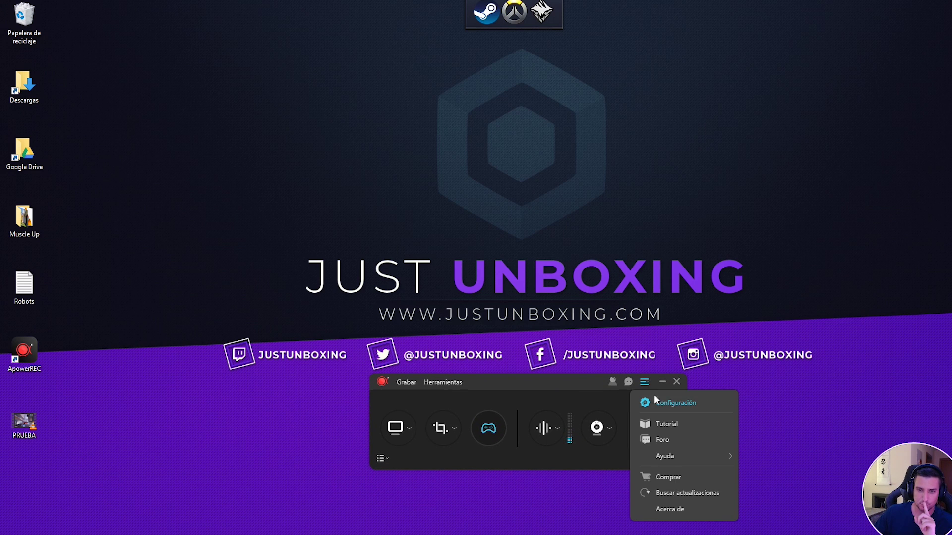
pyautogui.click(659, 399)
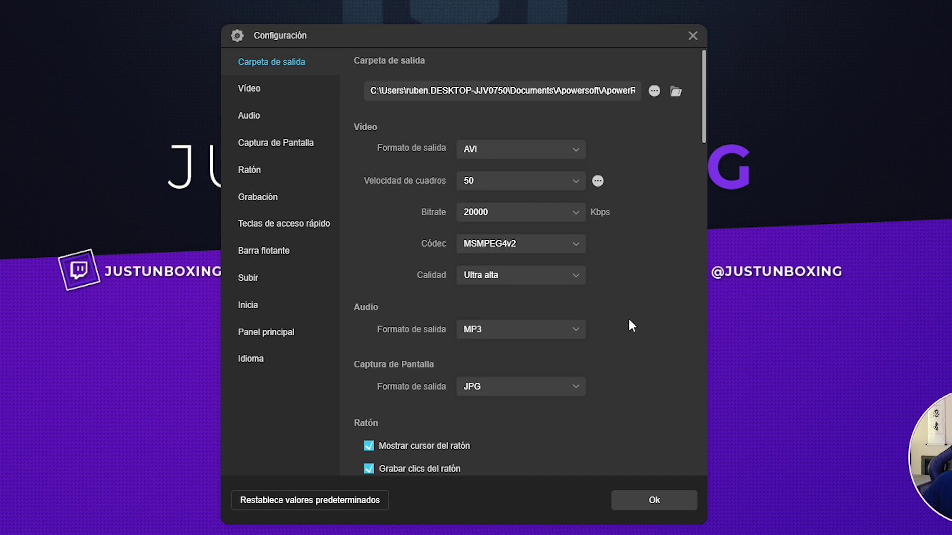
pyautogui.click(674, 92)
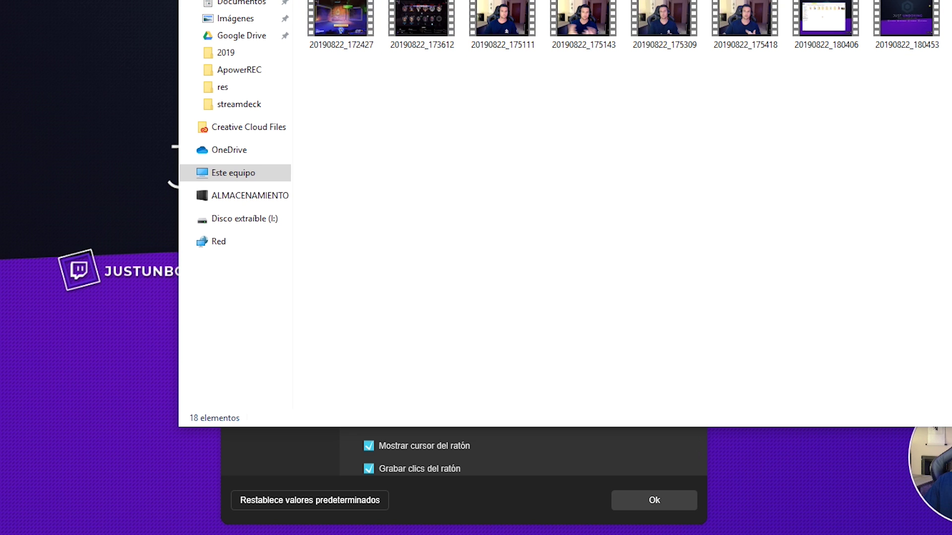
pyautogui.hotkey('alt', 'F4')
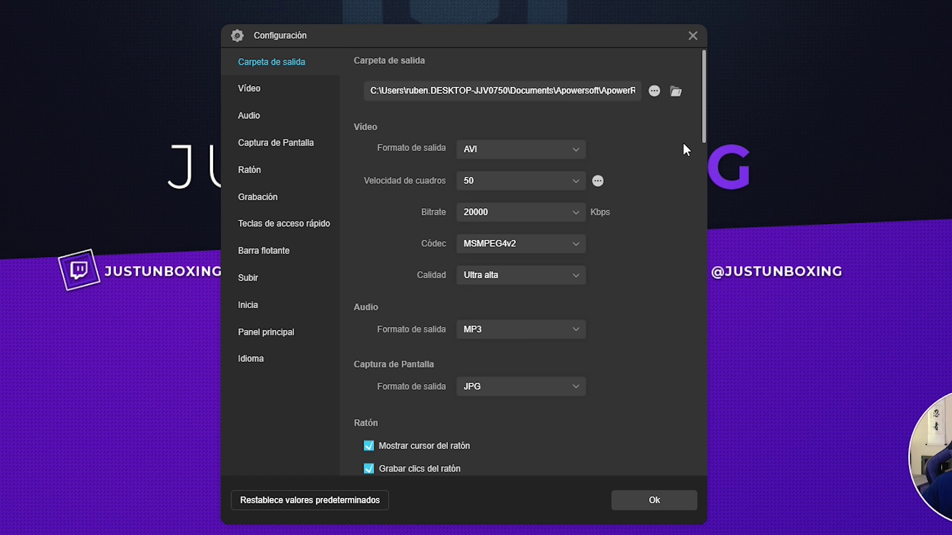
# Try MP4 as the video output format, comparing the MPEG4 and H264 codecs
pyautogui.scroll(-1, 656, 137)
pyautogui.click(500, 119)
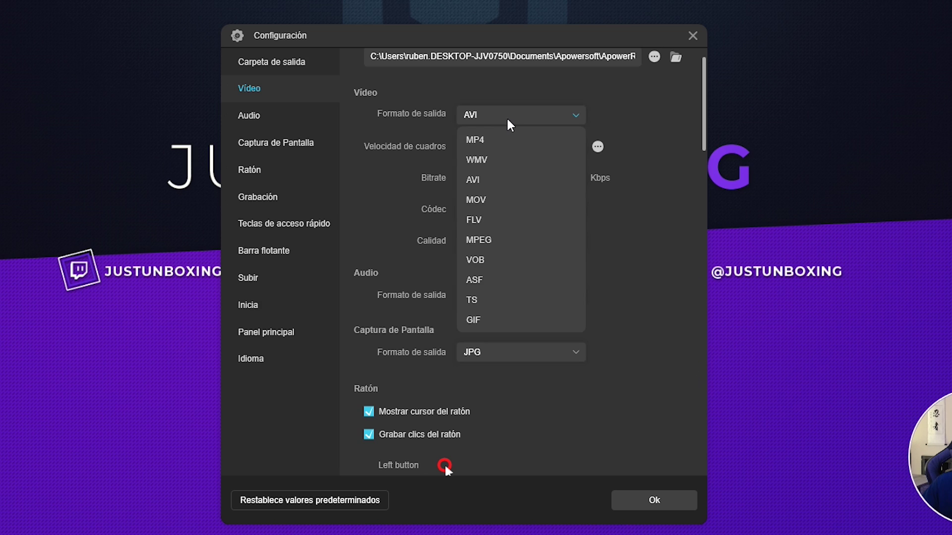
pyautogui.click(528, 141)
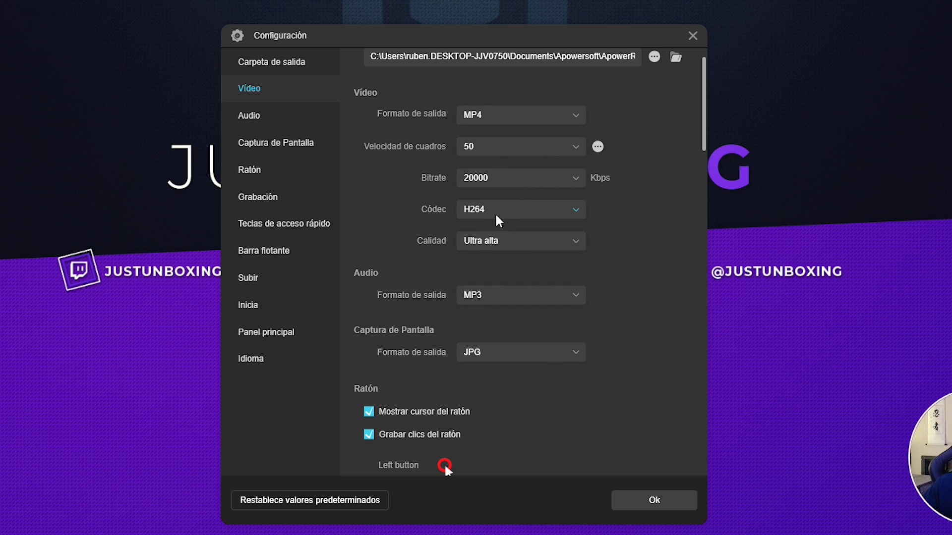
pyautogui.click(538, 211)
pyautogui.click(499, 255)
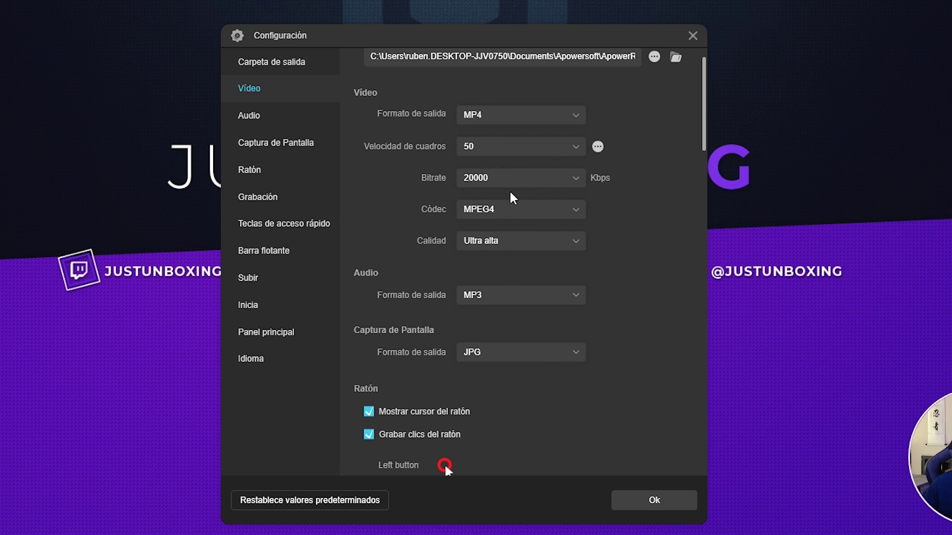
pyautogui.click(502, 210)
pyautogui.click(503, 233)
pyautogui.click(506, 119)
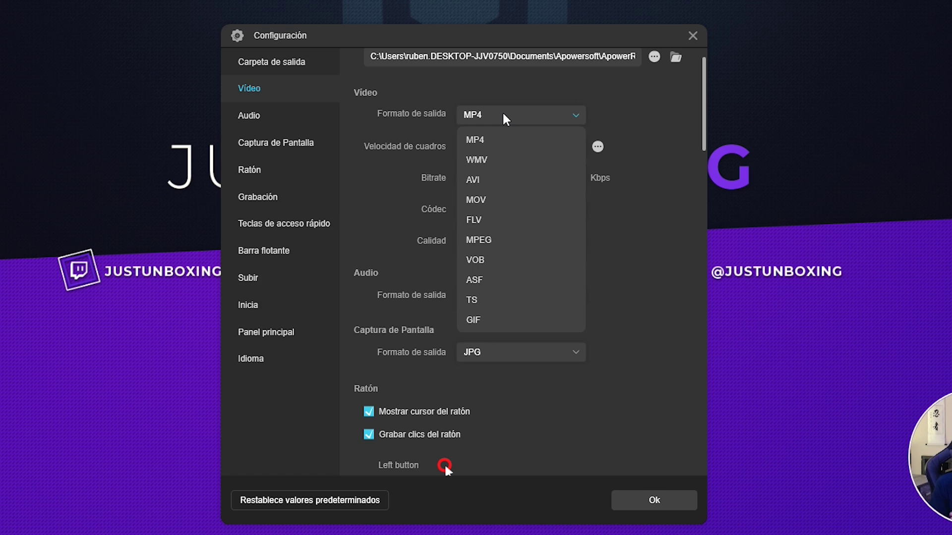
pyautogui.click(514, 138)
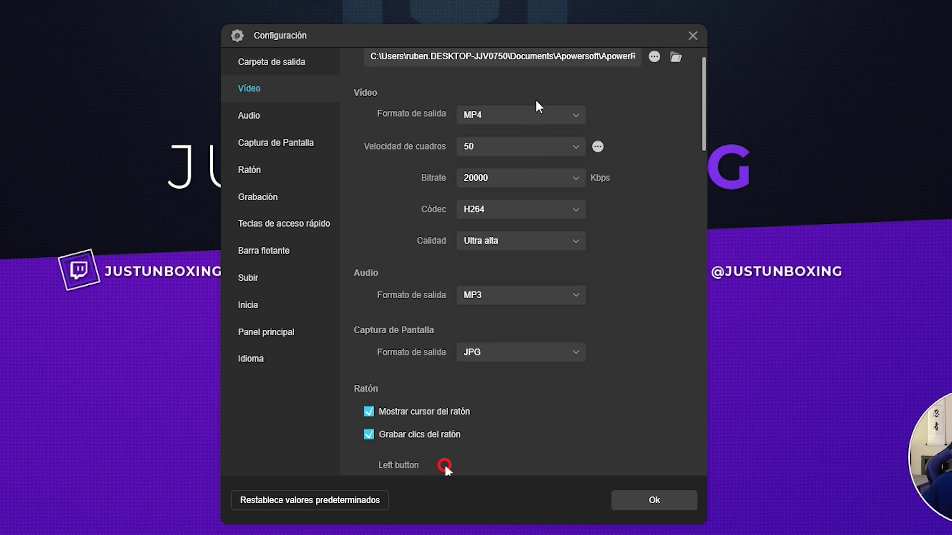
# Set the video output format to AVI with the MSMPEG4v2 codec
pyautogui.click(538, 115)
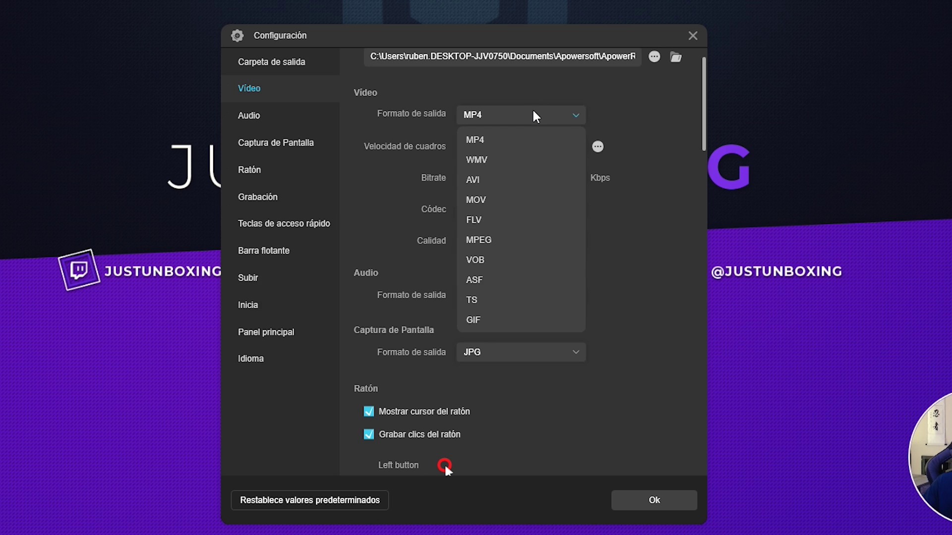
pyautogui.click(519, 181)
pyautogui.click(507, 205)
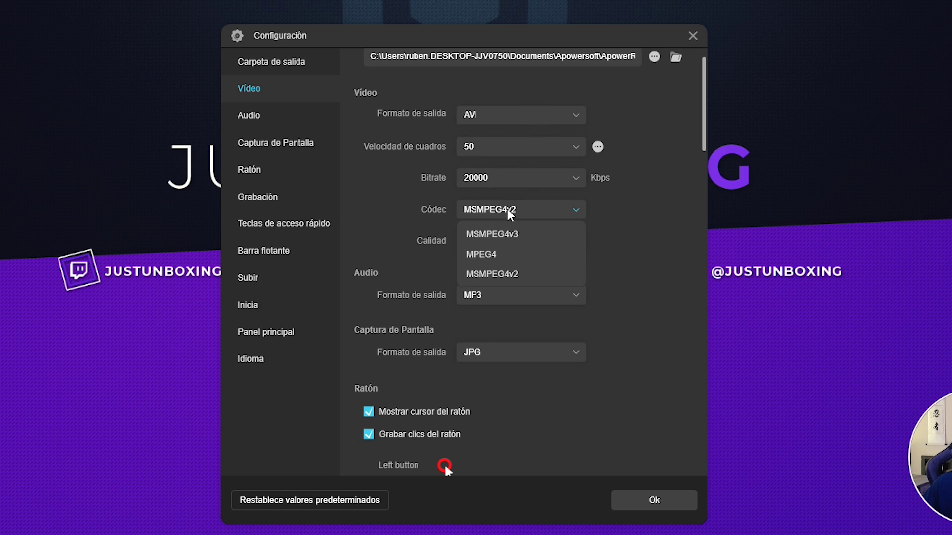
pyautogui.click(511, 273)
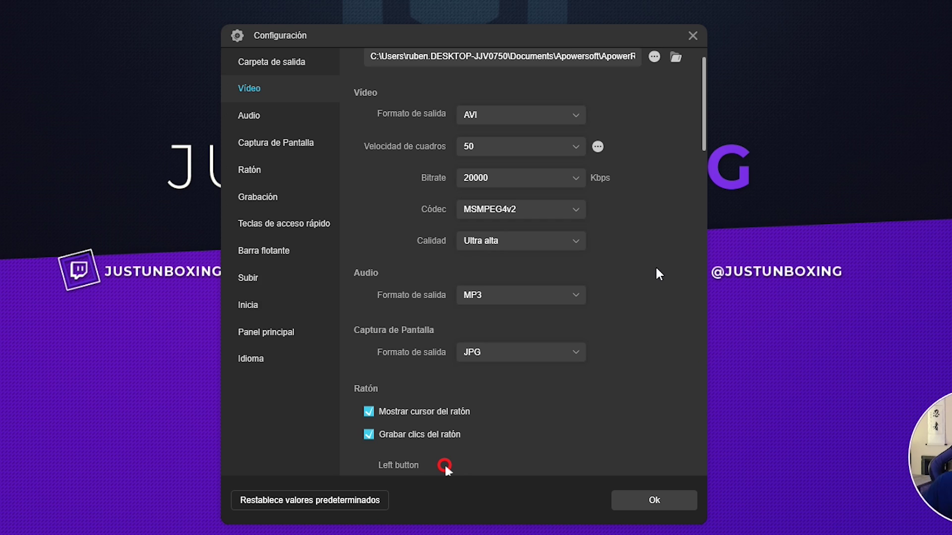
# Try the Auto video bitrate and set it back to 20000 Kbps
pyautogui.click(541, 184)
pyautogui.click(517, 345)
pyautogui.click(498, 187)
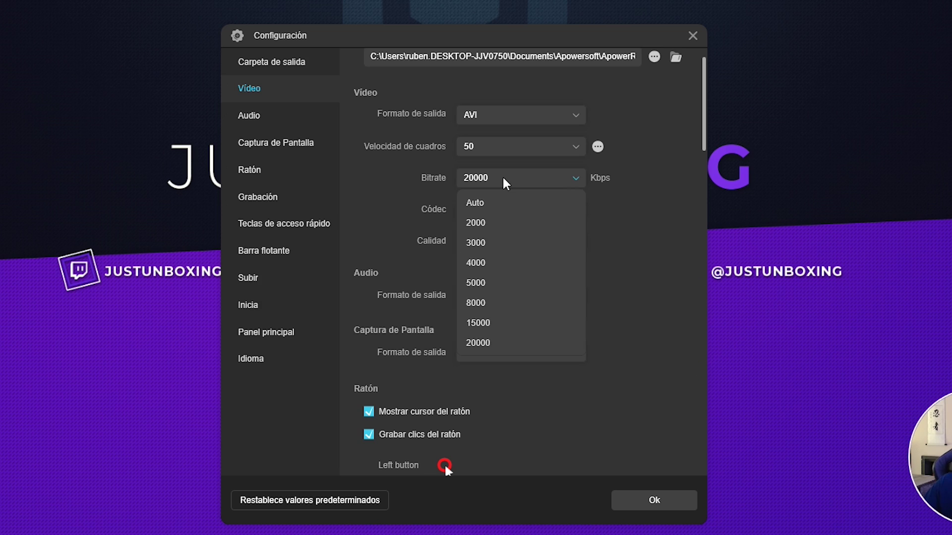
pyautogui.click(510, 198)
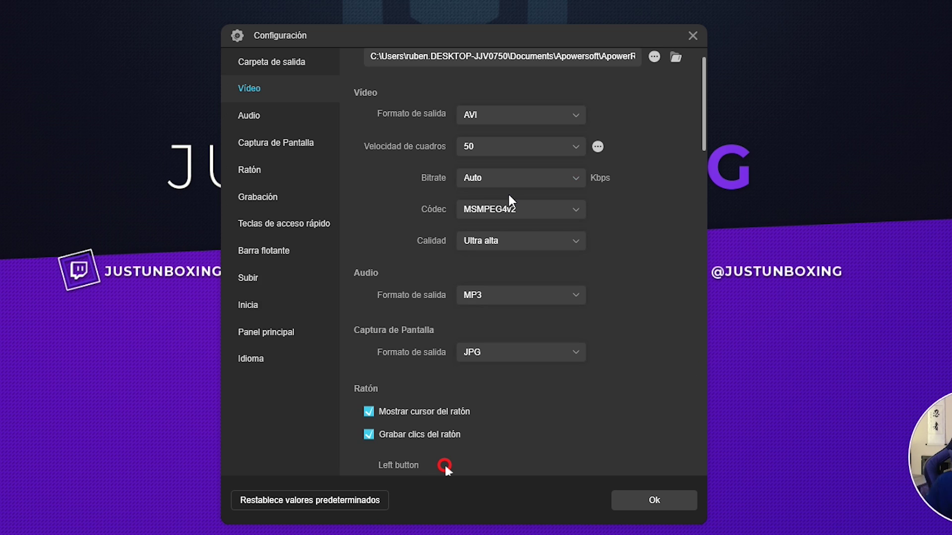
pyautogui.click(503, 189)
pyautogui.click(478, 343)
# Review the video frame rate options, keeping 50, and move the configuration window higher on the desktop
pyautogui.click(498, 157)
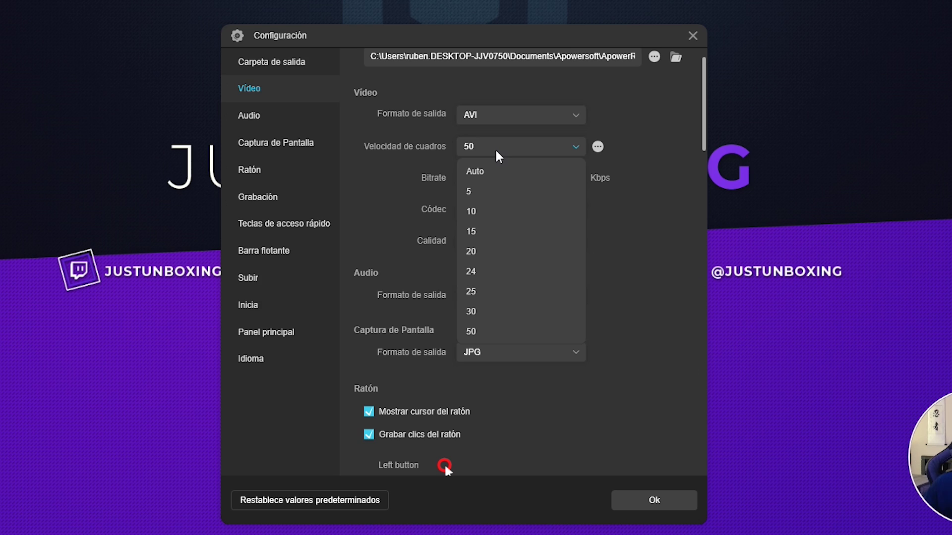
pyautogui.click(489, 332)
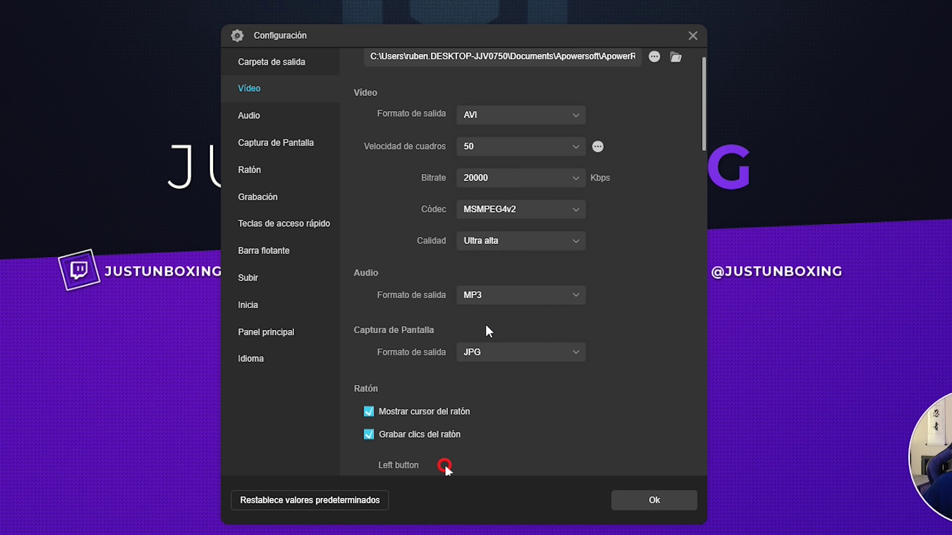
pyautogui.click(496, 150)
pyautogui.click(493, 337)
pyautogui.moveTo(601, 40); pyautogui.dragTo(626, 1)
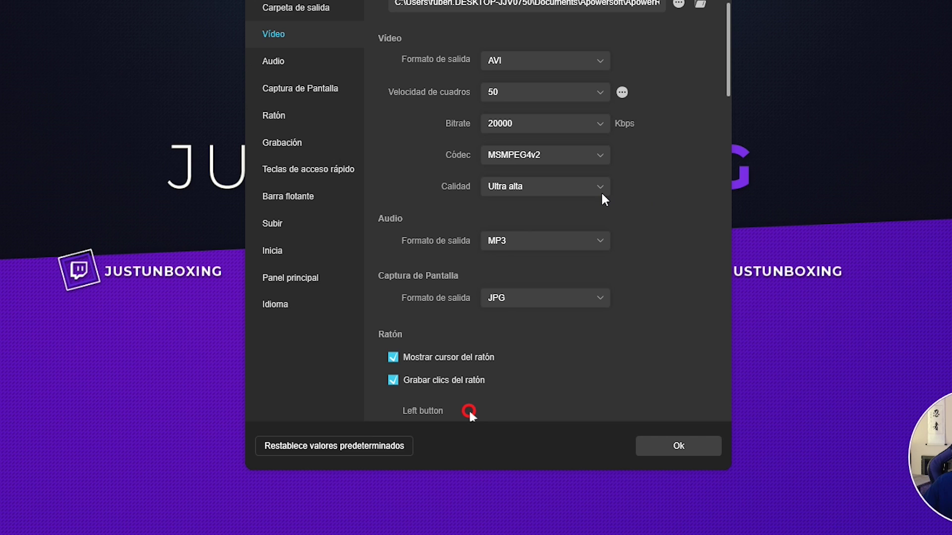
# Review the video quality options Estándar, Alto and Ultra alta, keeping Ultra alta
pyautogui.click(557, 187)
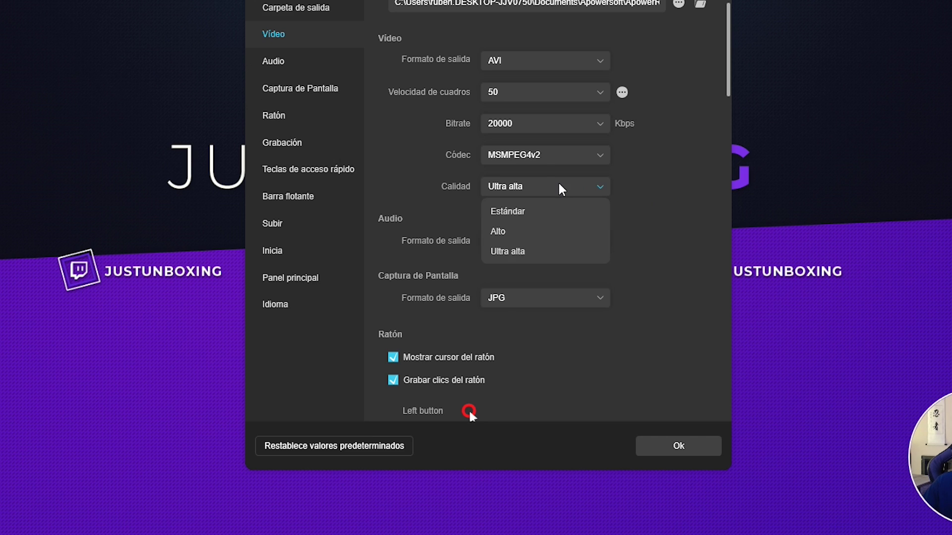
pyautogui.click(557, 256)
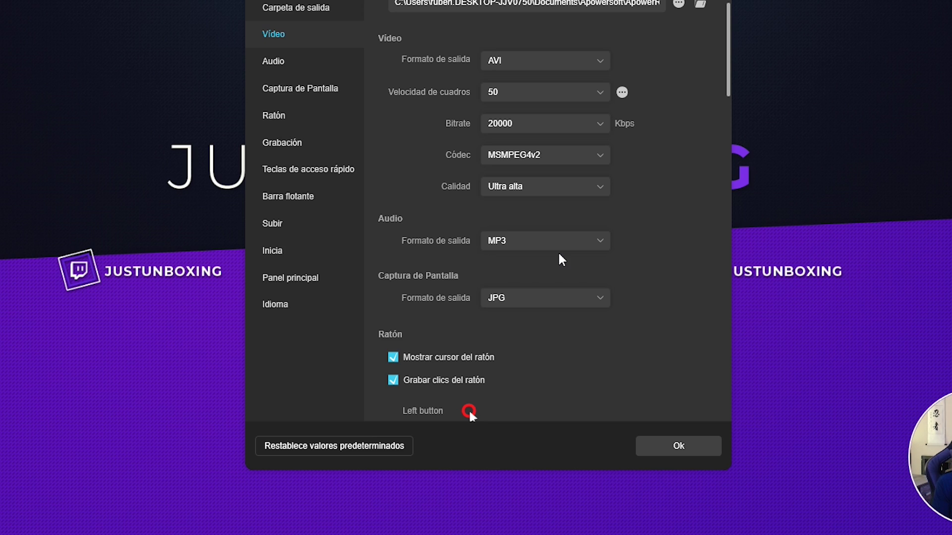
pyautogui.click(560, 187)
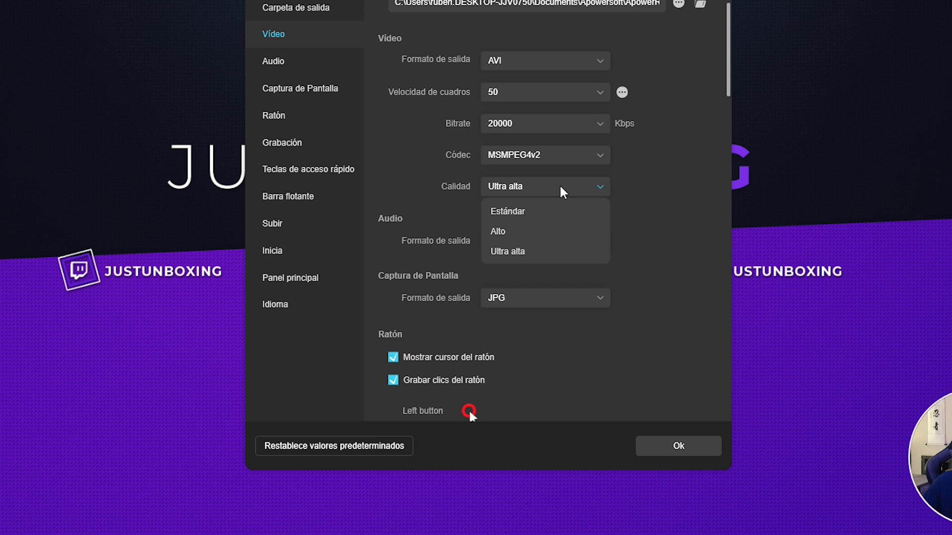
pyautogui.click(650, 203)
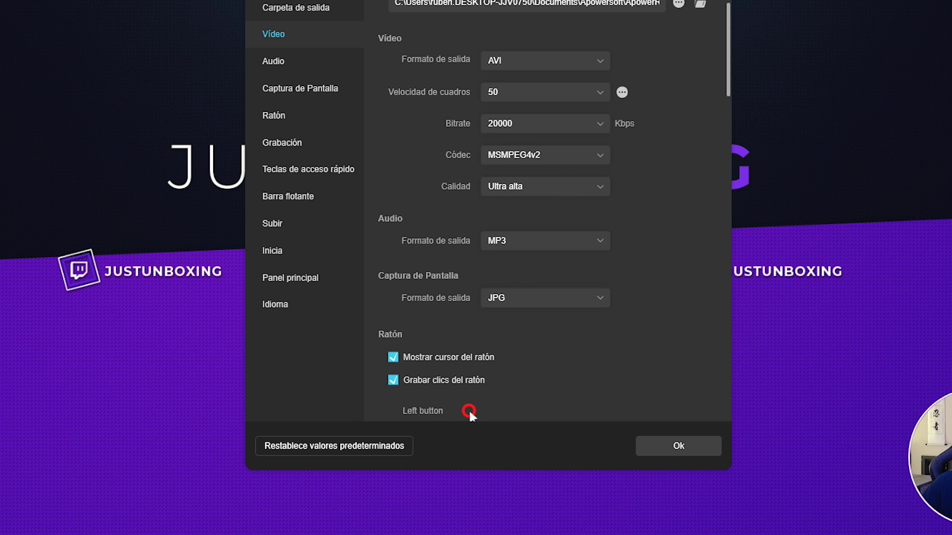
# Try turning off the mouse cursor display for recordings, and turn it back on
pyautogui.scroll(-3, 644, 231)
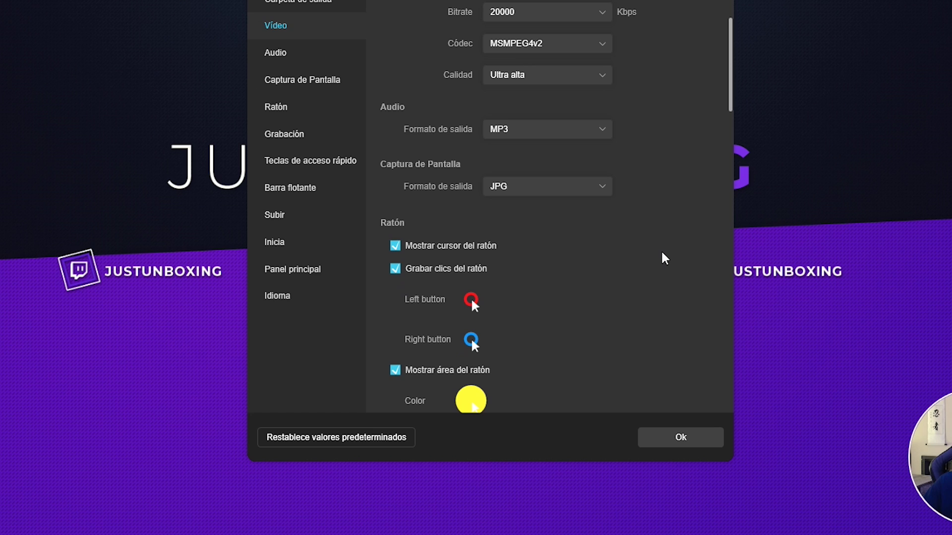
pyautogui.scroll(-2, 667, 262)
pyautogui.scroll(3, 512, 161)
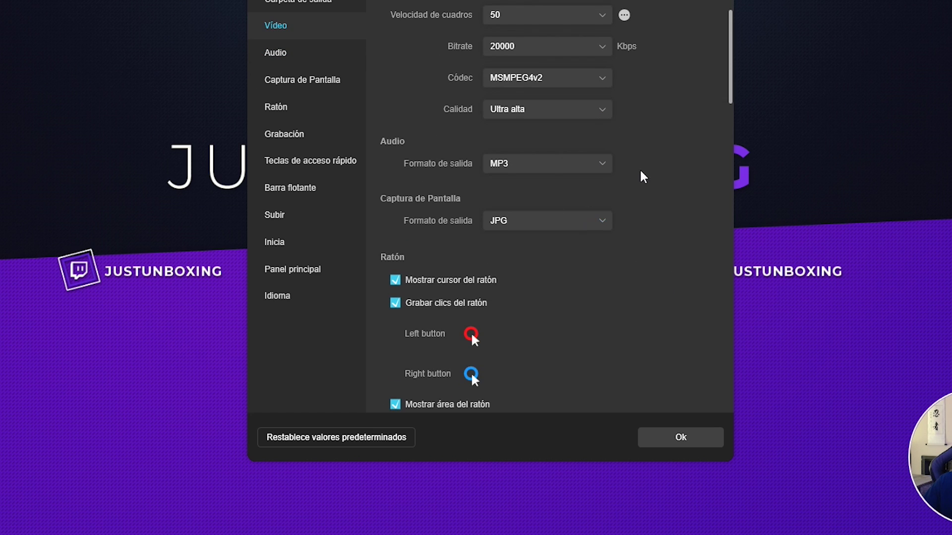
pyautogui.scroll(-4, 642, 177)
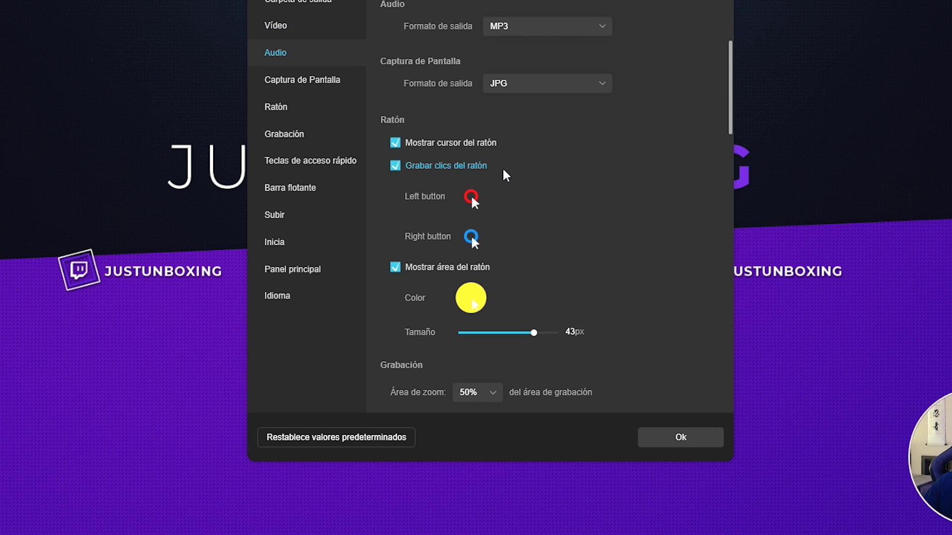
pyautogui.click(395, 143)
pyautogui.click(396, 143)
pyautogui.click(396, 143)
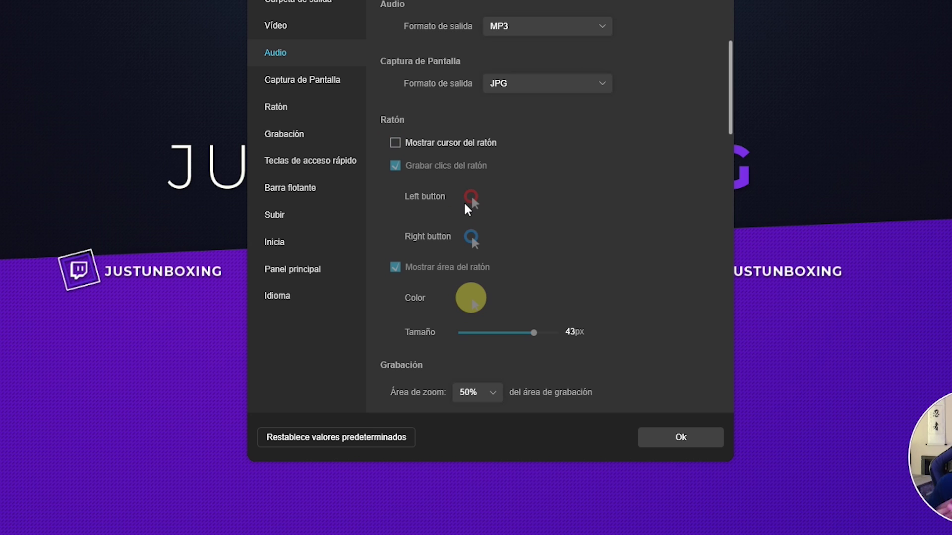
pyautogui.click(395, 143)
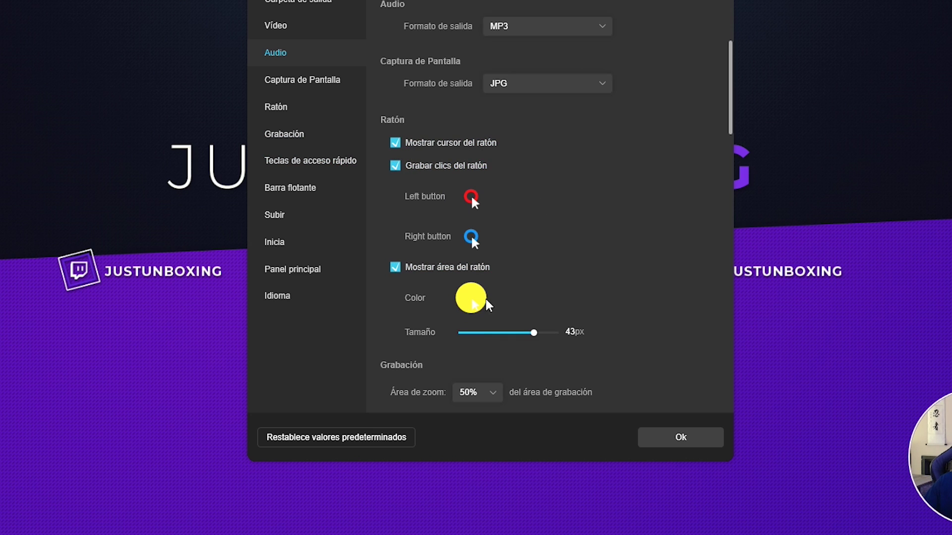
# Set the mouse area highlight size to 50 px, keep mouse click recording enabled, and save the configuration
pyautogui.moveTo(533, 333); pyautogui.dragTo(556, 333)
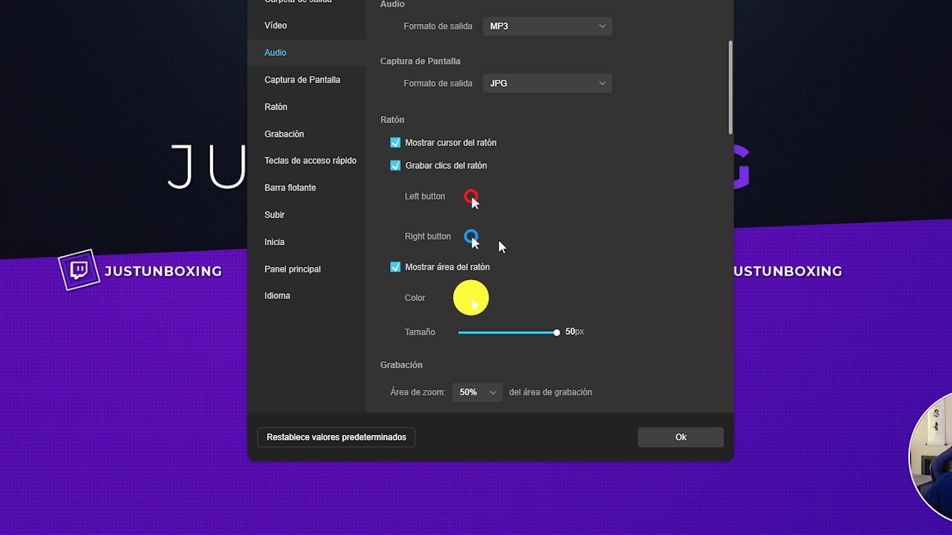
pyautogui.click(401, 166)
pyautogui.click(402, 168)
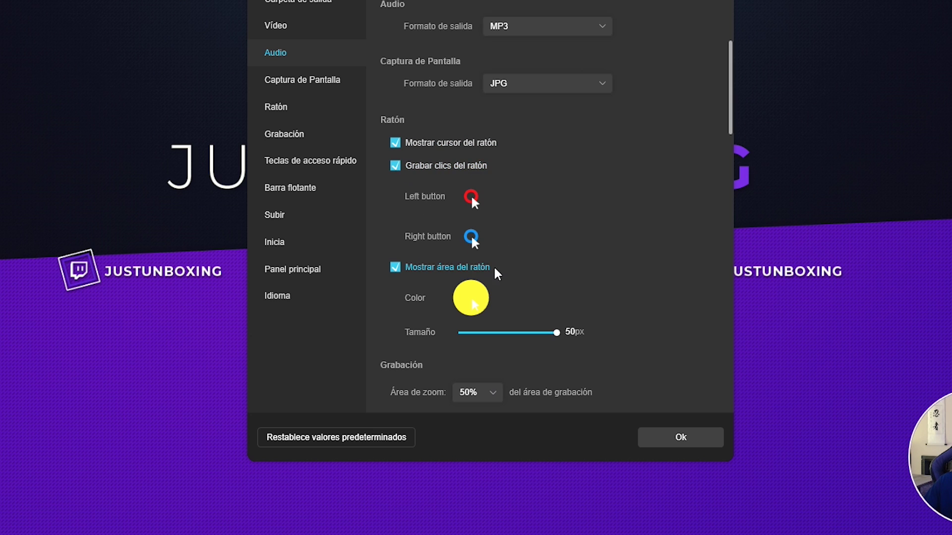
pyautogui.click(672, 443)
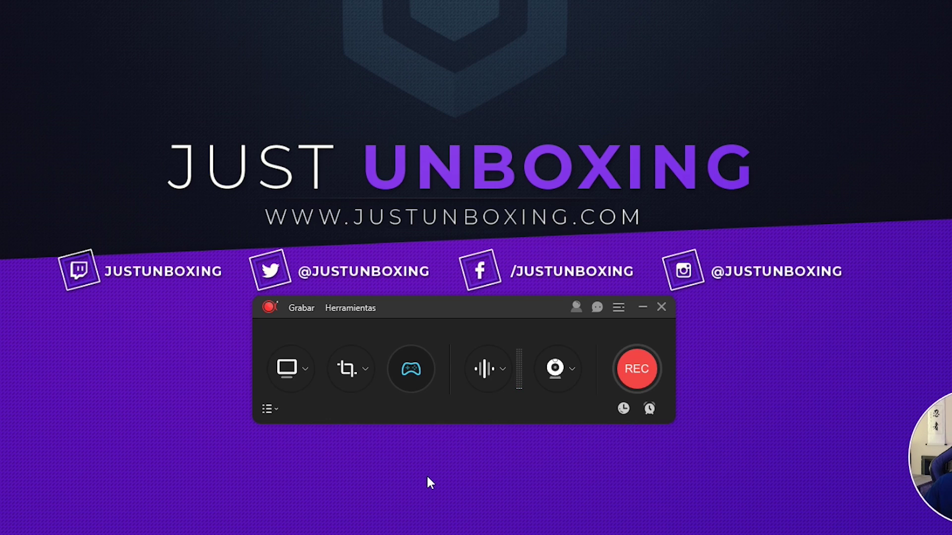
# Switch the recording source from game to screen
pyautogui.click(289, 381)
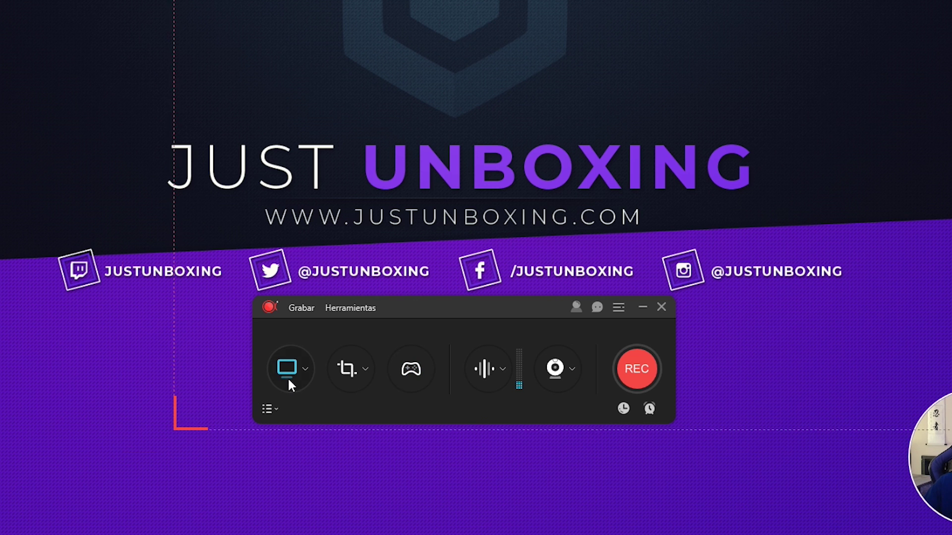
pyautogui.hotkey('ctrl', 'F7')
pyautogui.click(514, 304)
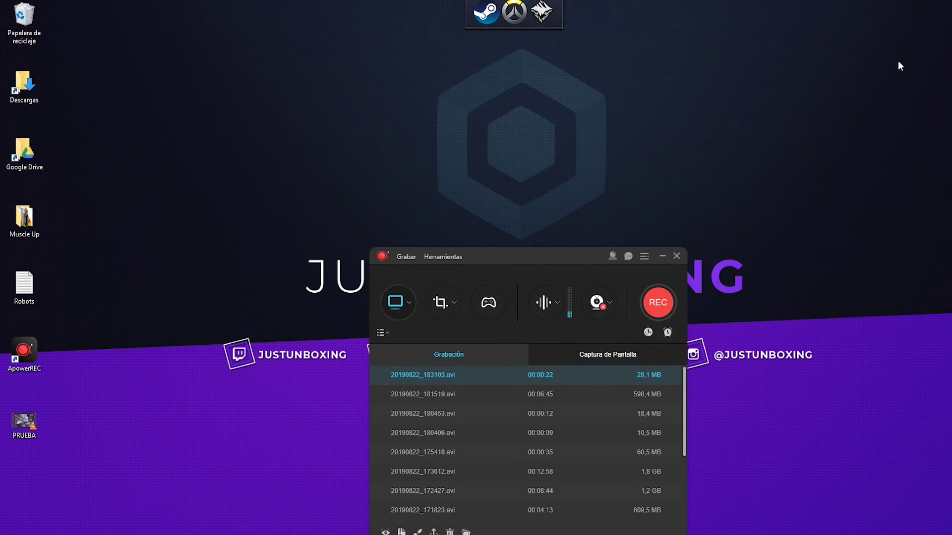
# Examine the Grabación options in the configuration, including file auto-splitting, countdown, start beep and hiding desktop icons
pyautogui.scroll(-15, 409, 263)
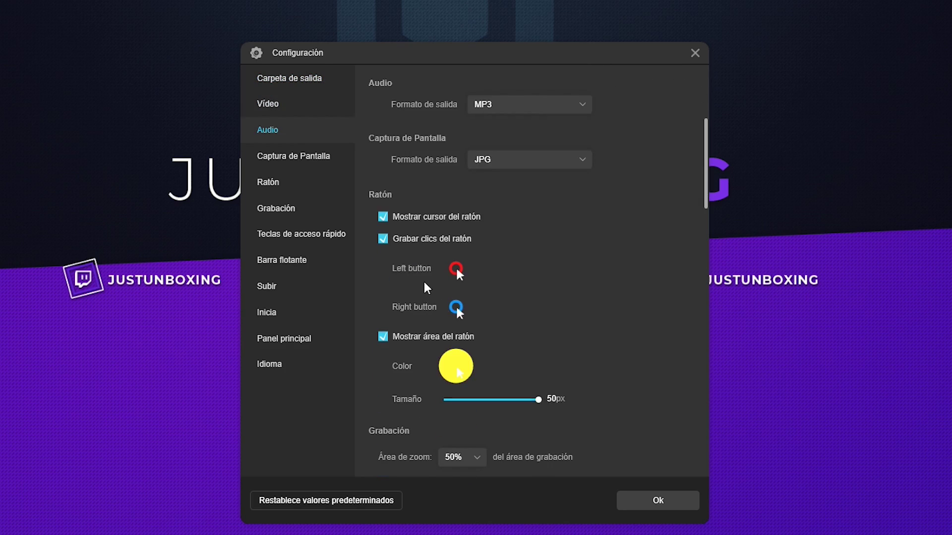
pyautogui.scroll(5, 597, 308)
pyautogui.scroll(-1, 598, 310)
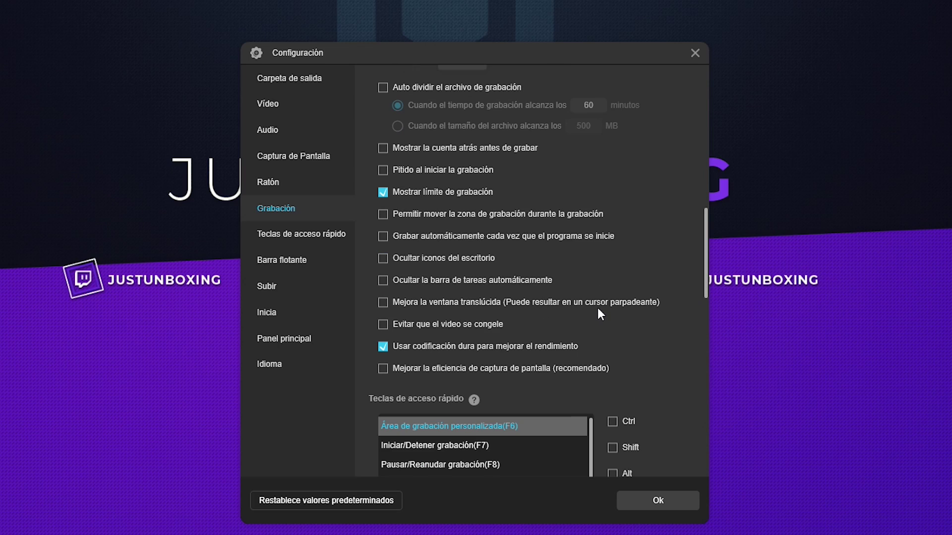
pyautogui.scroll(1, 597, 310)
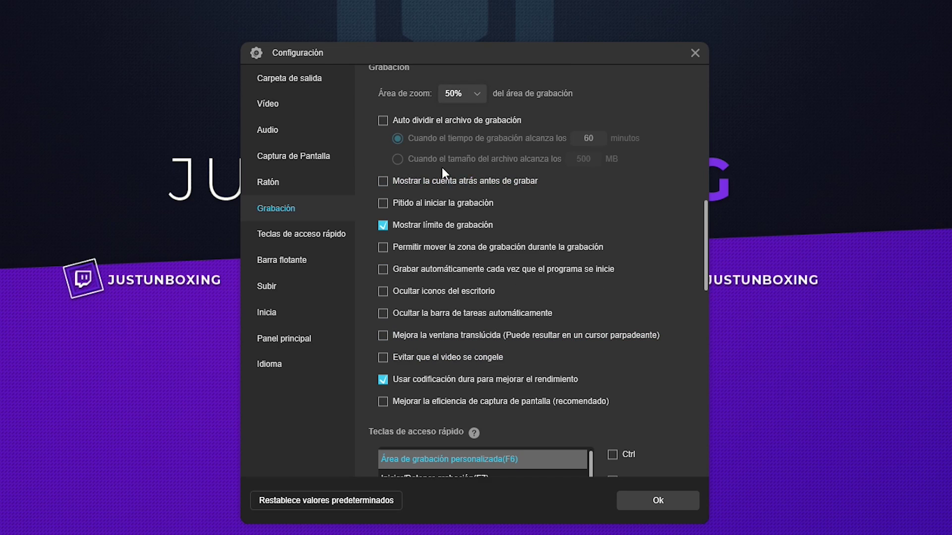
pyautogui.scroll(1, 498, 370)
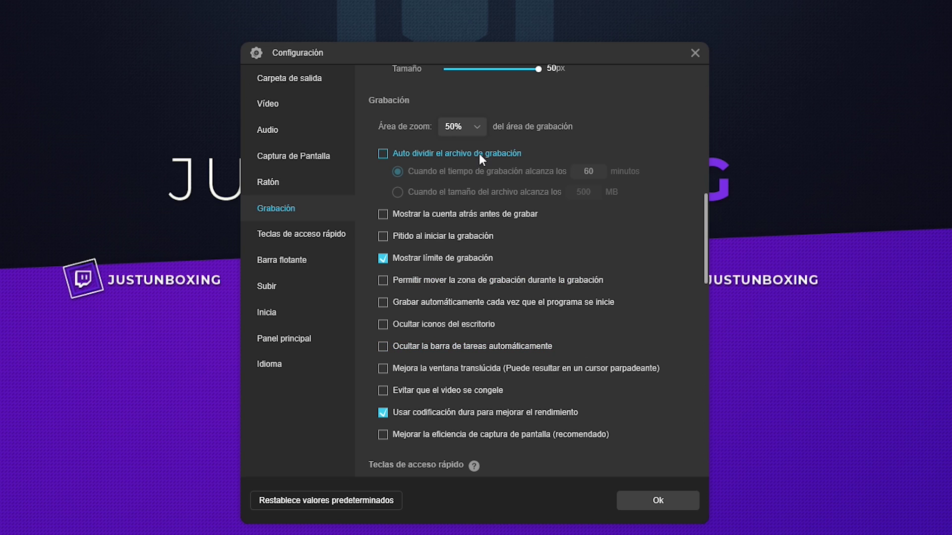
pyautogui.scroll(-1, 498, 239)
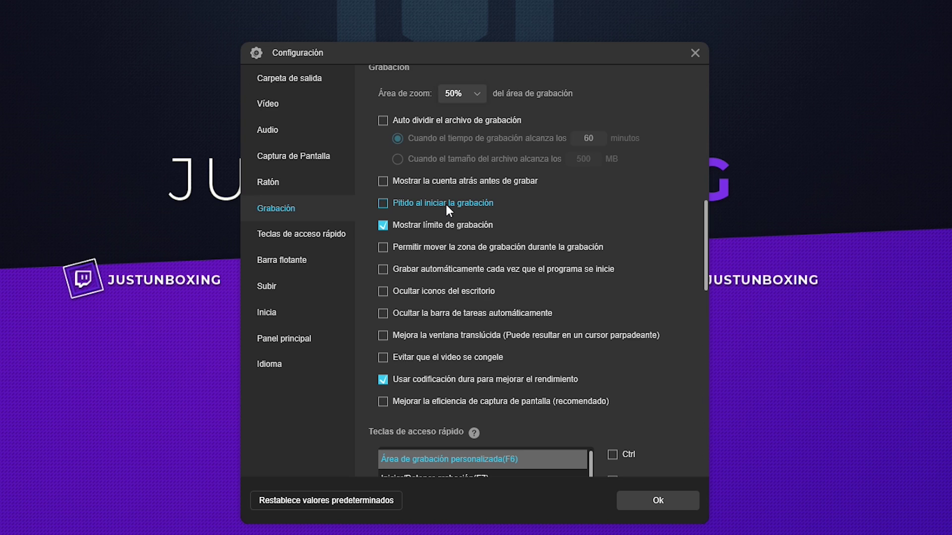
pyautogui.scroll(-1, 491, 288)
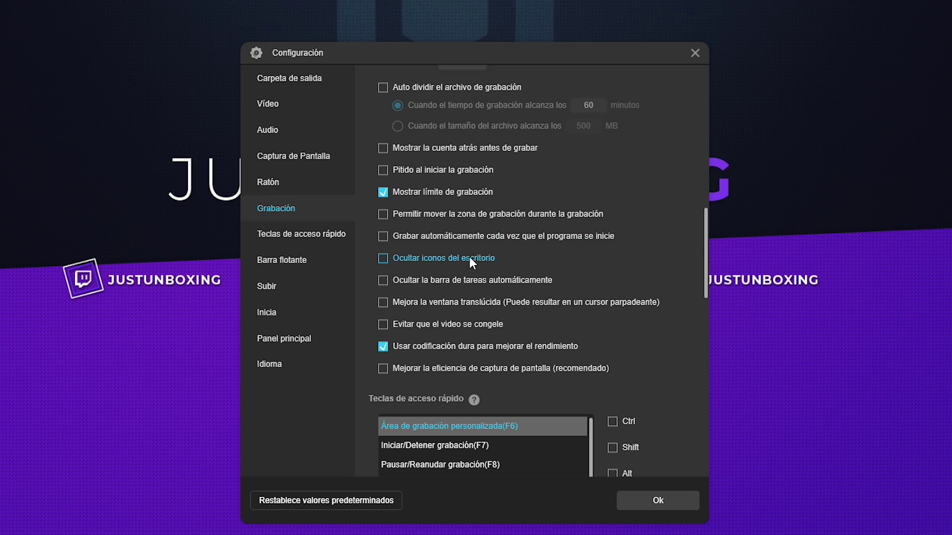
# Review the keyboard shortcut list, selecting the Iniciar/Detener grabación entry to inspect its key assignment
pyautogui.scroll(-6, 469, 257)
pyautogui.scroll(-2, 463, 355)
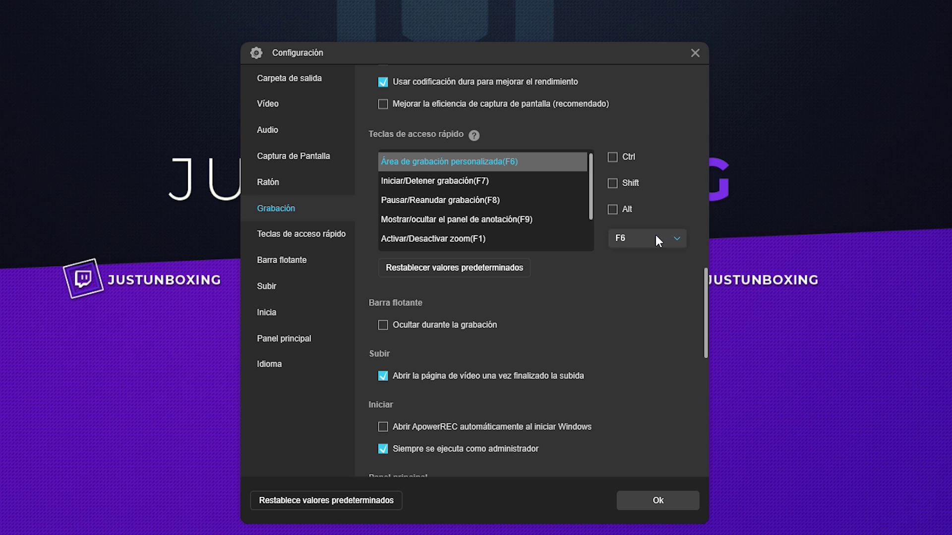
pyautogui.click(495, 188)
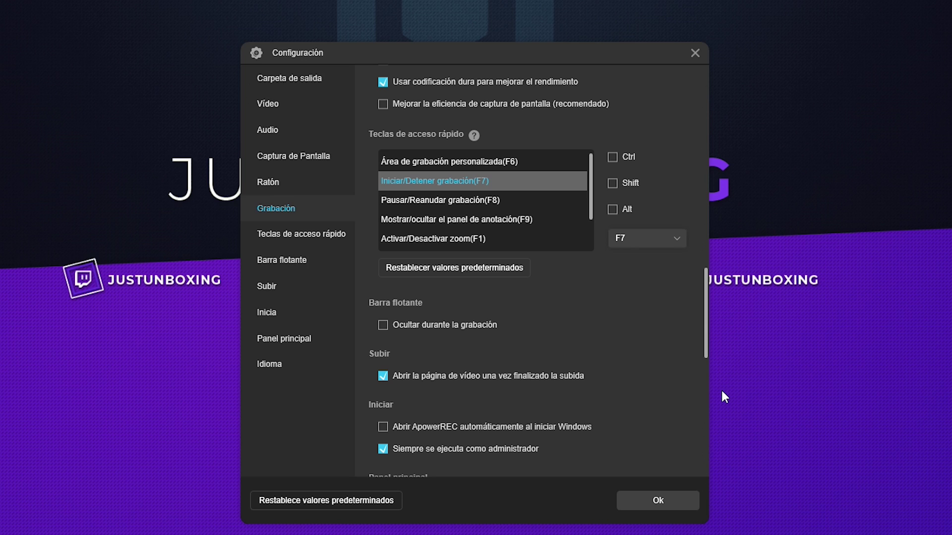
pyautogui.scroll(-4, 508, 228)
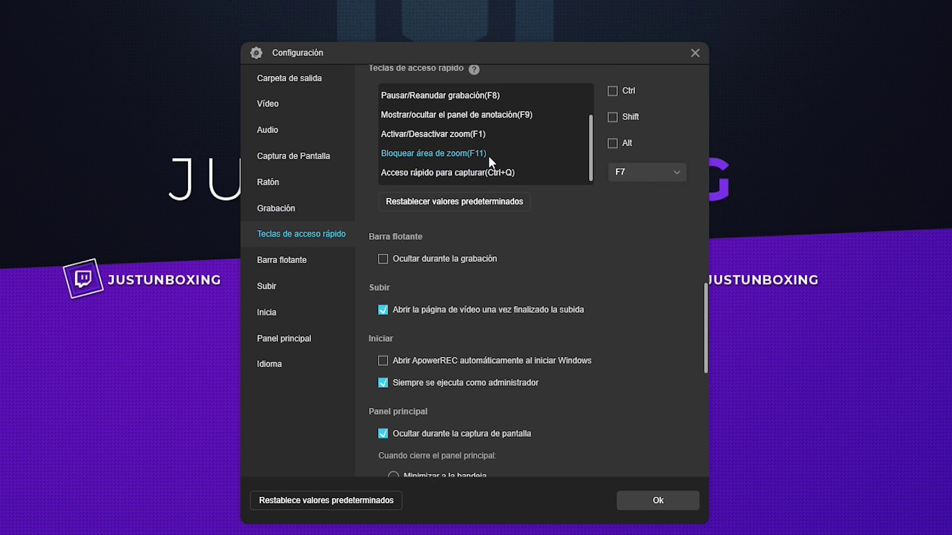
pyautogui.scroll(4, 540, 200)
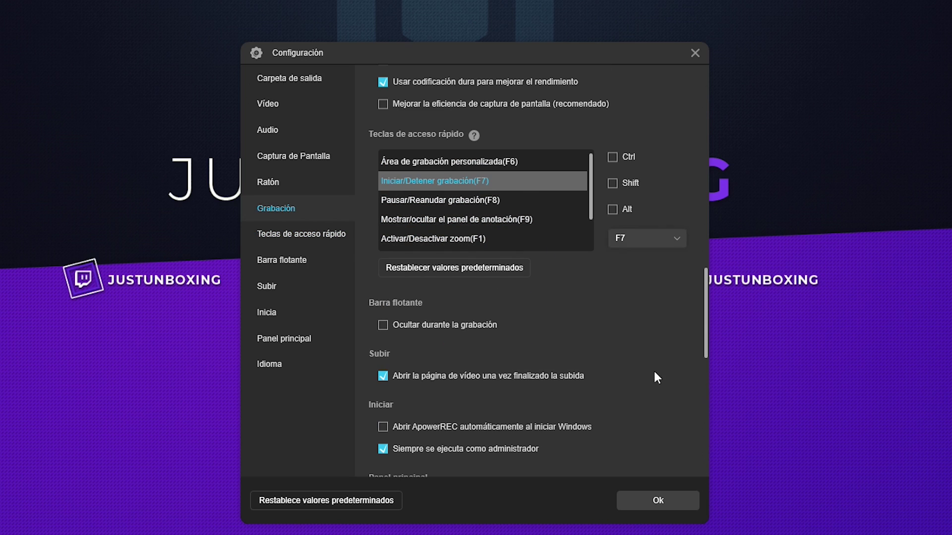
# Review the floating bar, upload, startup, main panel and language settings, and close the configuration
pyautogui.scroll(-5, 642, 381)
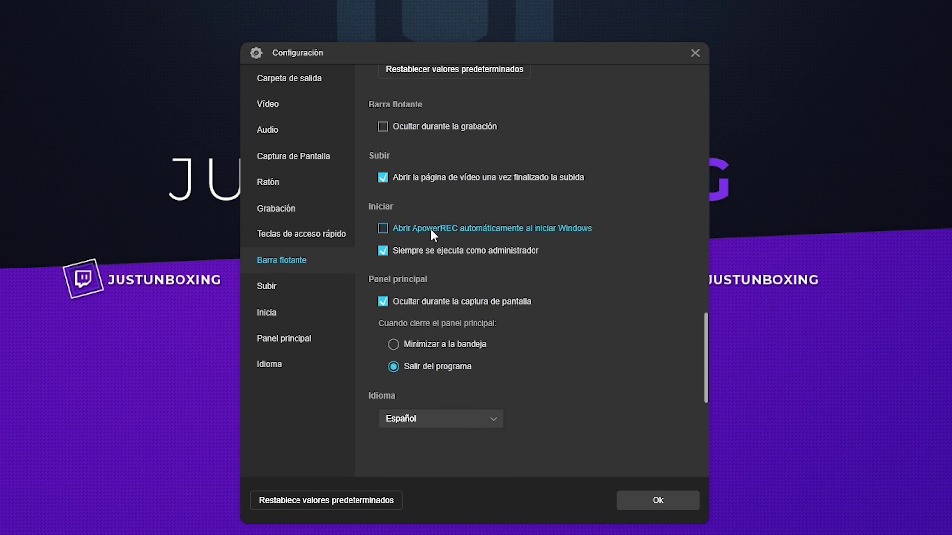
pyautogui.scroll(2, 461, 371)
pyautogui.scroll(-8, 545, 308)
pyautogui.scroll(14, 548, 350)
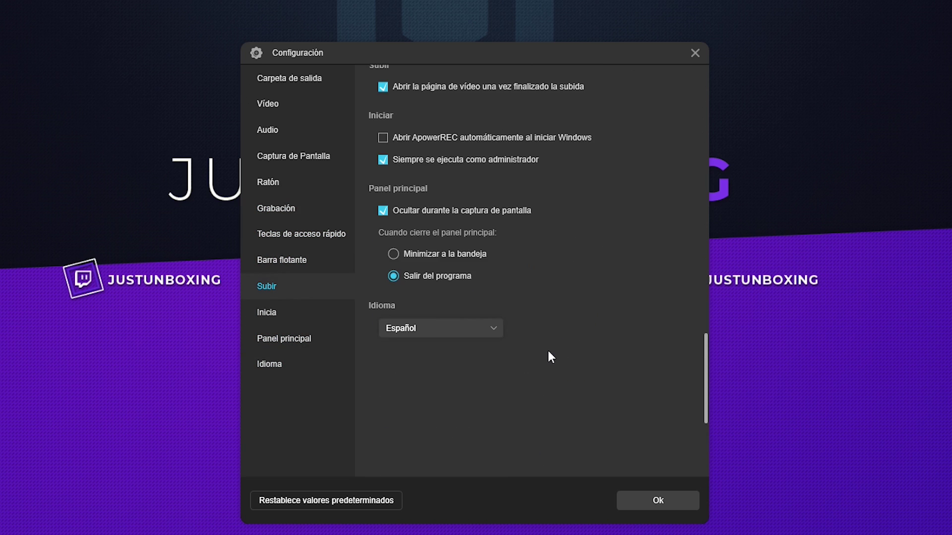
pyautogui.scroll(15, 500, 334)
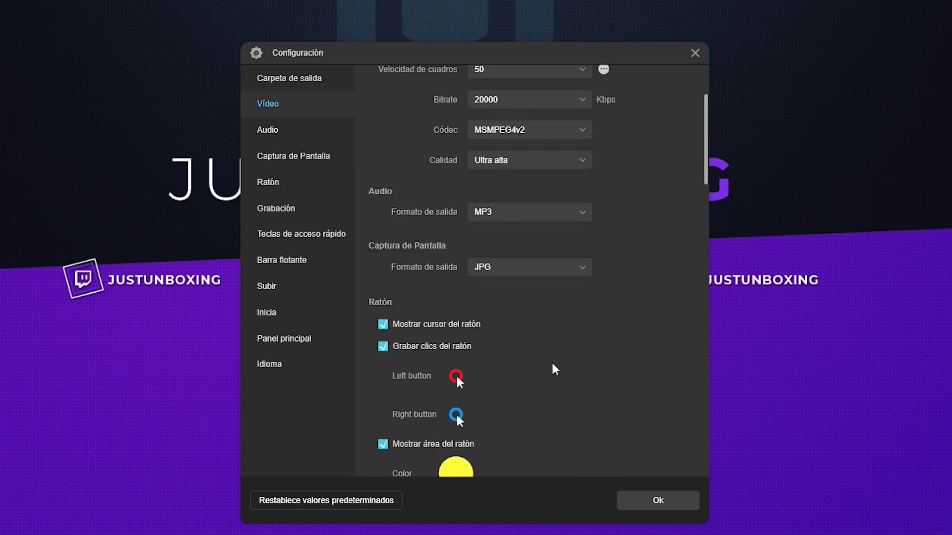
pyautogui.click(677, 500)
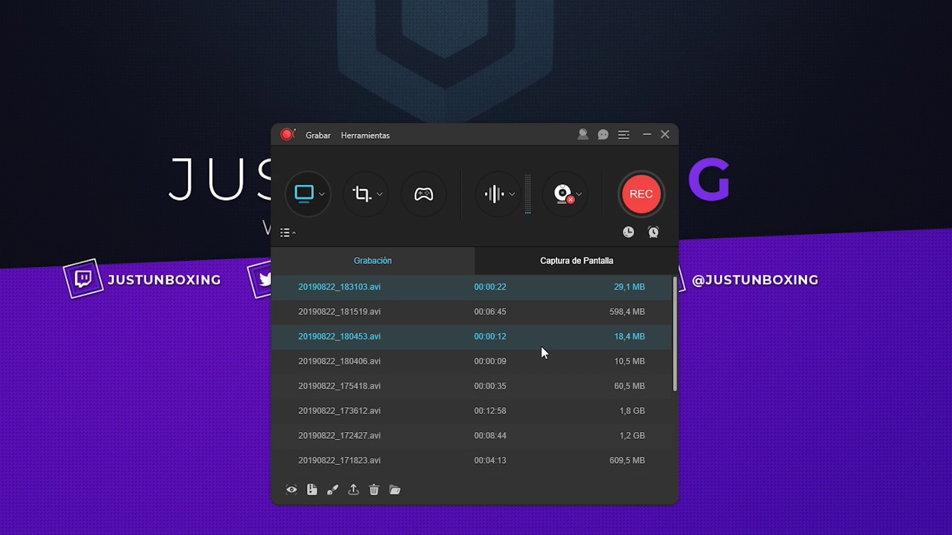
# Reopen the configuration to check the output folder and format settings, and close it again
pyautogui.click(623, 134)
pyautogui.click(660, 159)
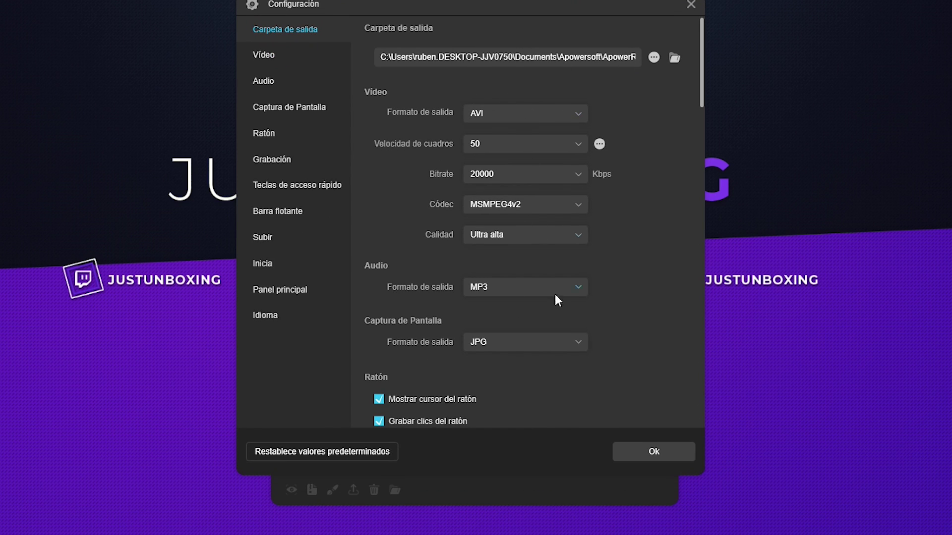
pyautogui.click(644, 450)
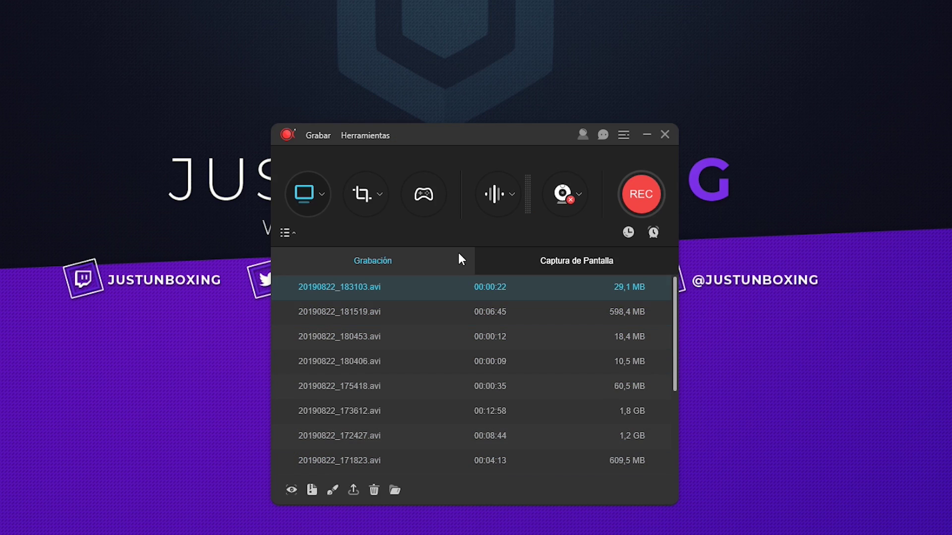
# Examine the saved recordings list and its file actions, selecting 20190822_181519.avi and 20190822_180453.avi in turn
pyautogui.click(291, 490)
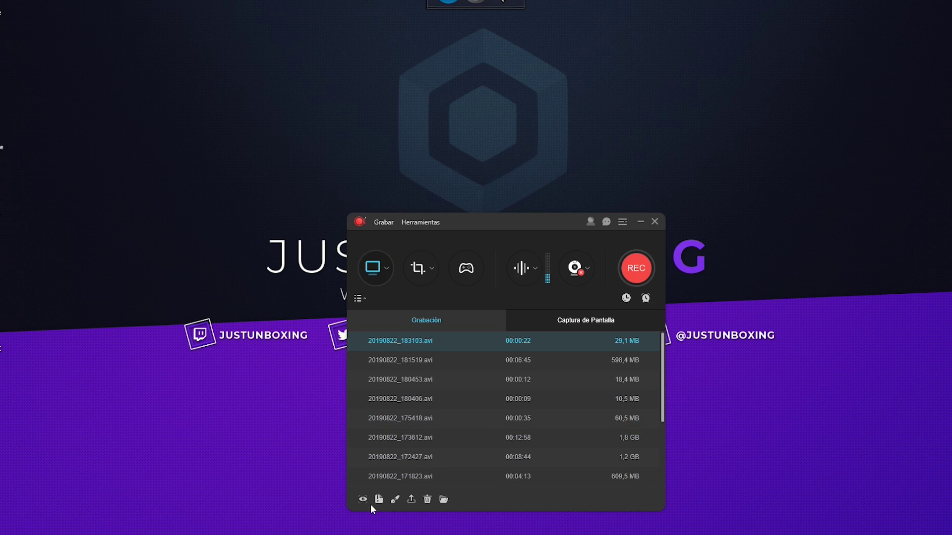
pyautogui.click(415, 362)
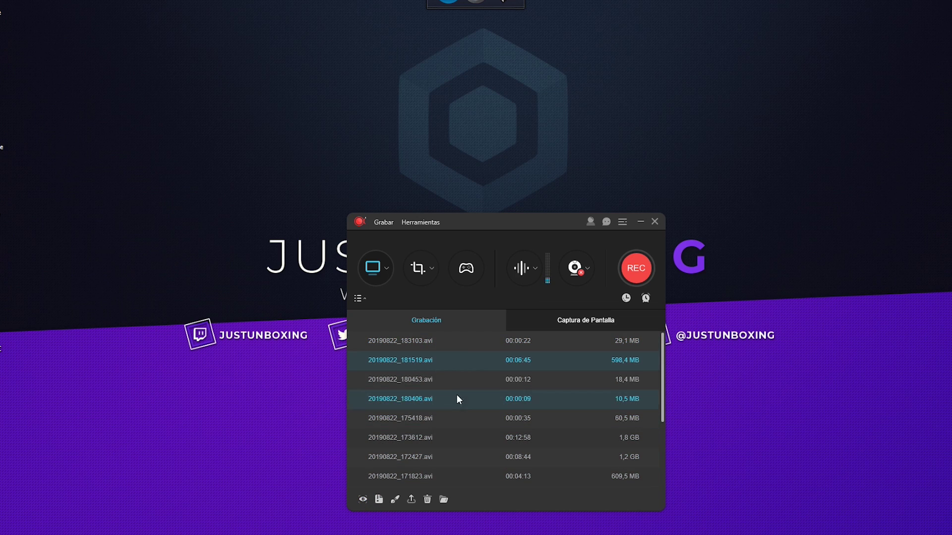
pyautogui.click(461, 380)
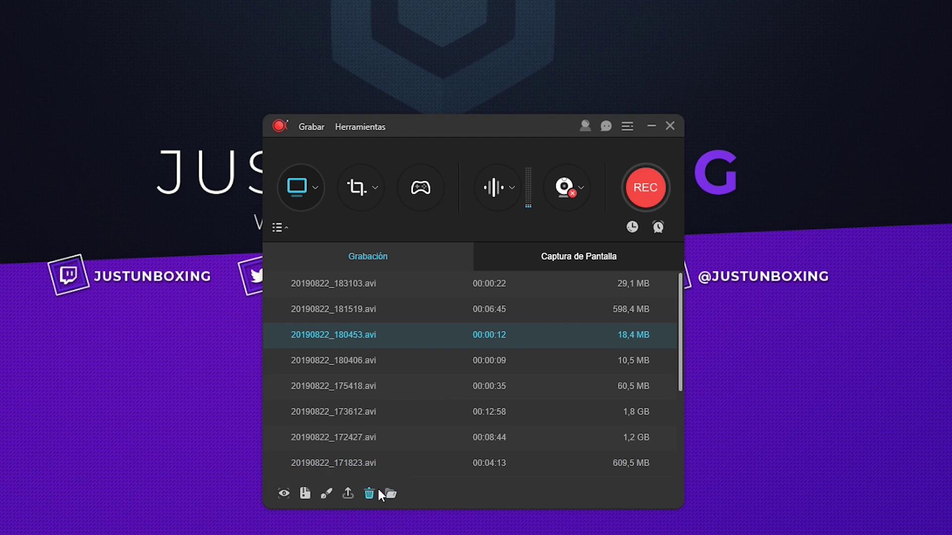
# Open the compression options for the recording 20190822_135855.mpeg and choose Low quality
pyautogui.scroll(-3, 436, 388)
pyautogui.click(437, 439)
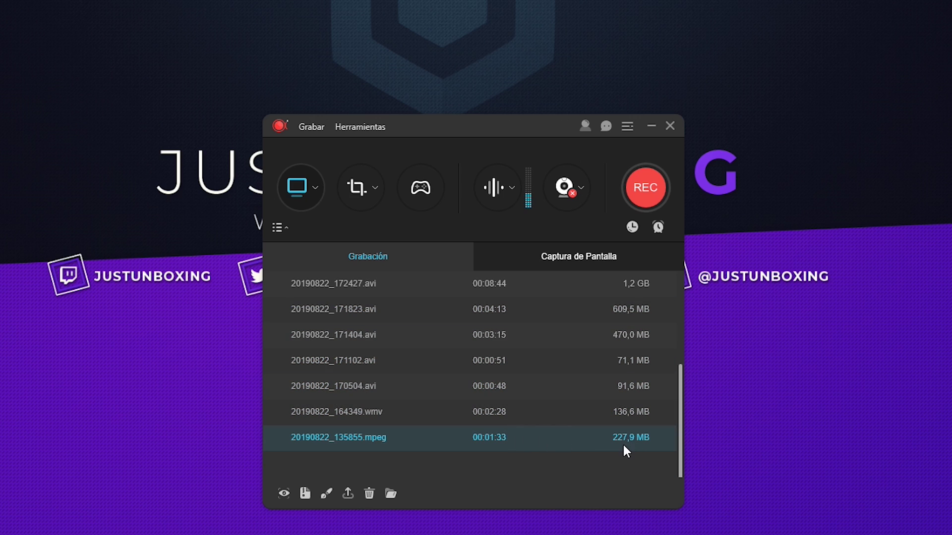
pyautogui.click(307, 493)
pyautogui.click(589, 320)
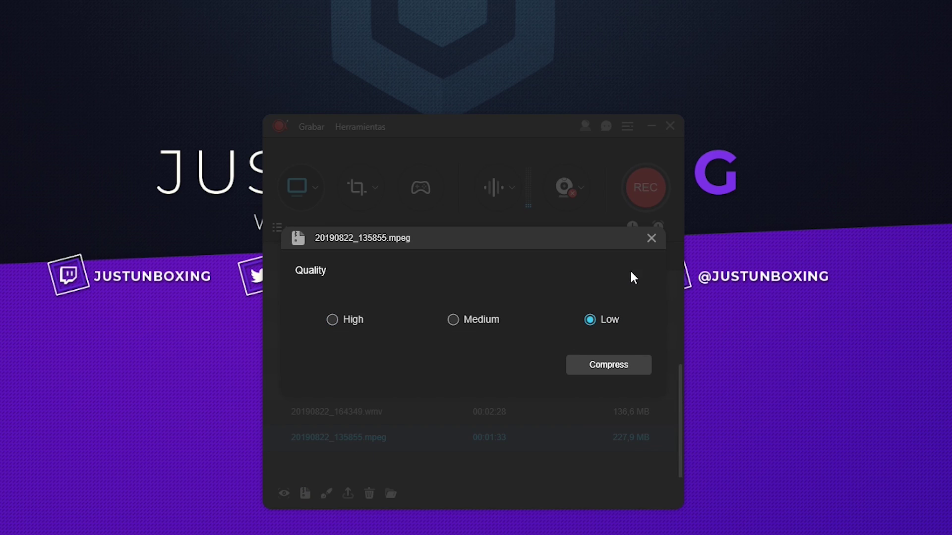
# Choose Medium compression quality for the recording and close the compression options without compressing
pyautogui.click(452, 320)
pyautogui.click(651, 239)
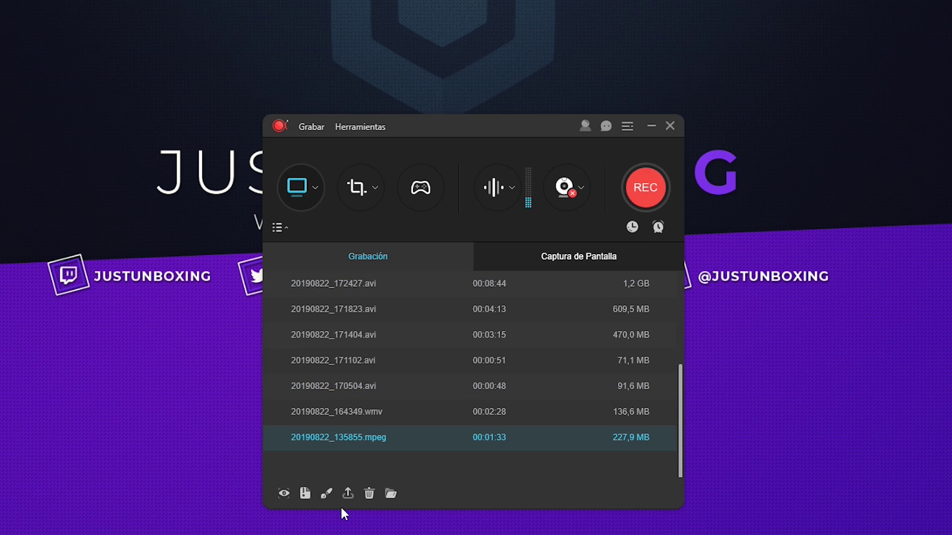
# Choose Google Drive as the upload destination for 20190822_135855.mpeg and acknowledge the upload notice
pyautogui.click(348, 493)
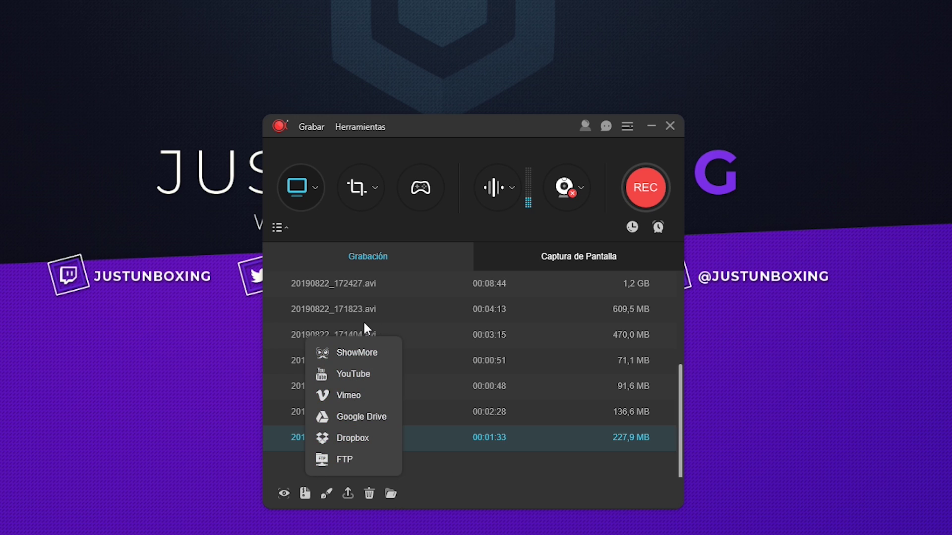
pyautogui.click(374, 419)
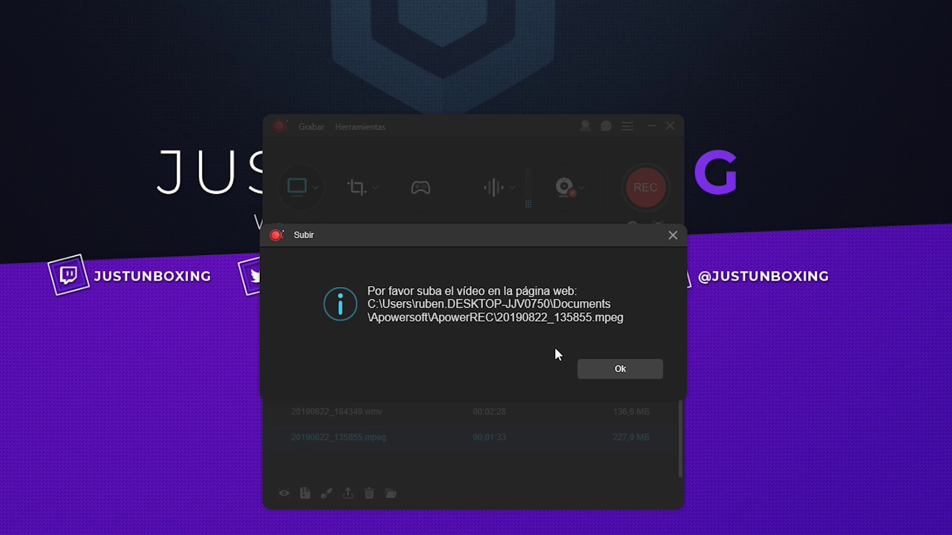
pyautogui.click(609, 366)
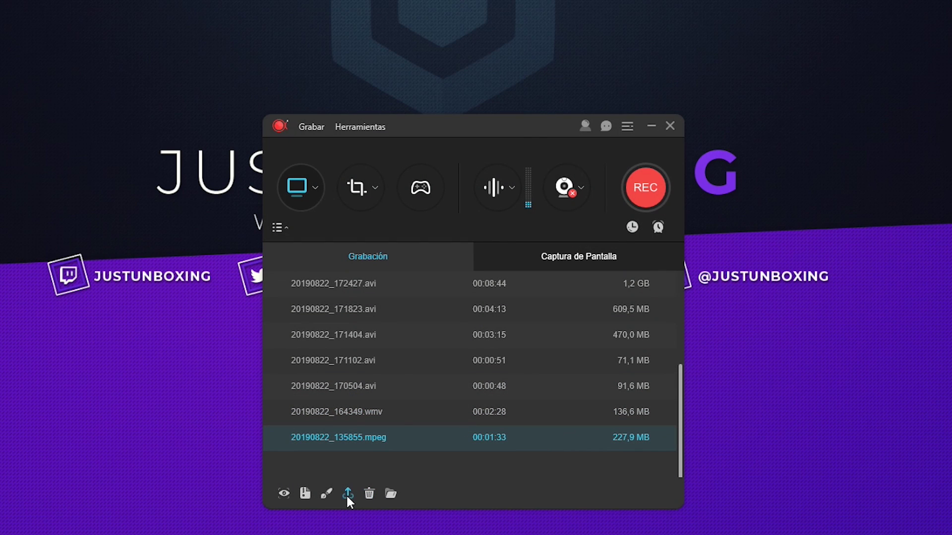
# Upload the recording 20190822_135855 to YouTube with Público visibility
pyautogui.click(347, 494)
pyautogui.click(355, 373)
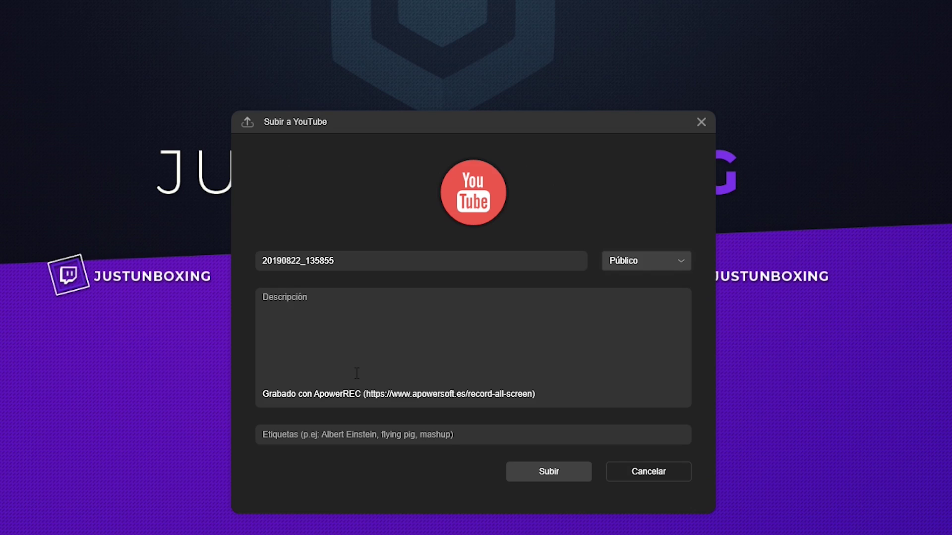
pyautogui.click(538, 476)
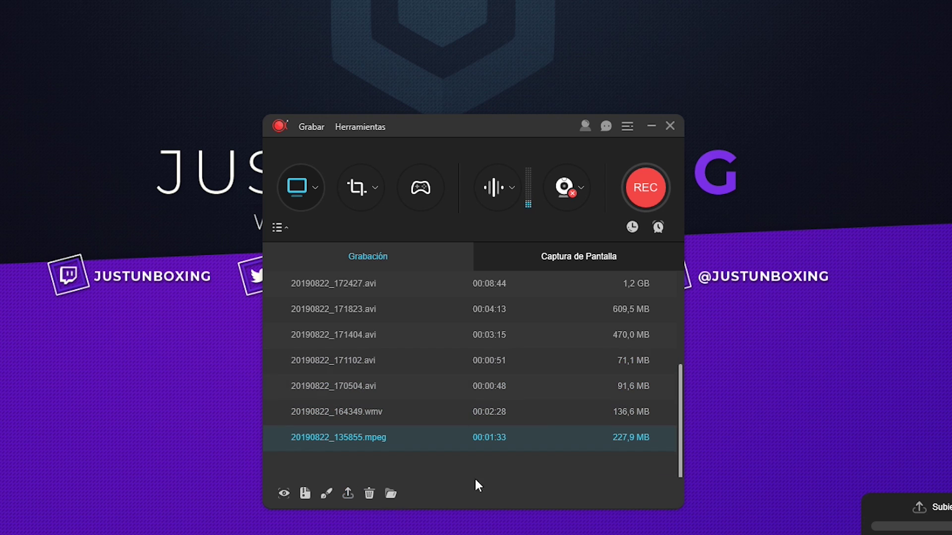
# Open the folder containing the recording 20190822_171404.avi, and close it to return to the recordings list
pyautogui.click(369, 341)
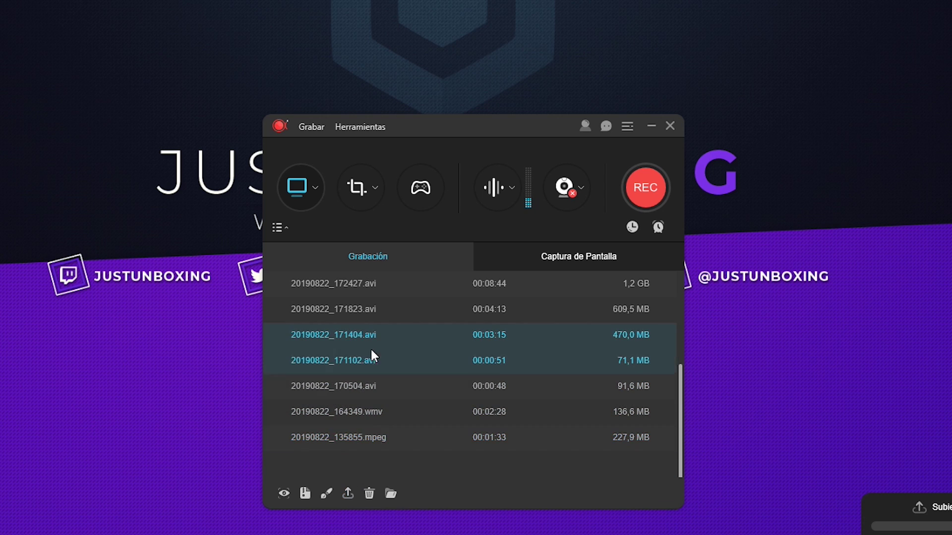
pyautogui.click(391, 494)
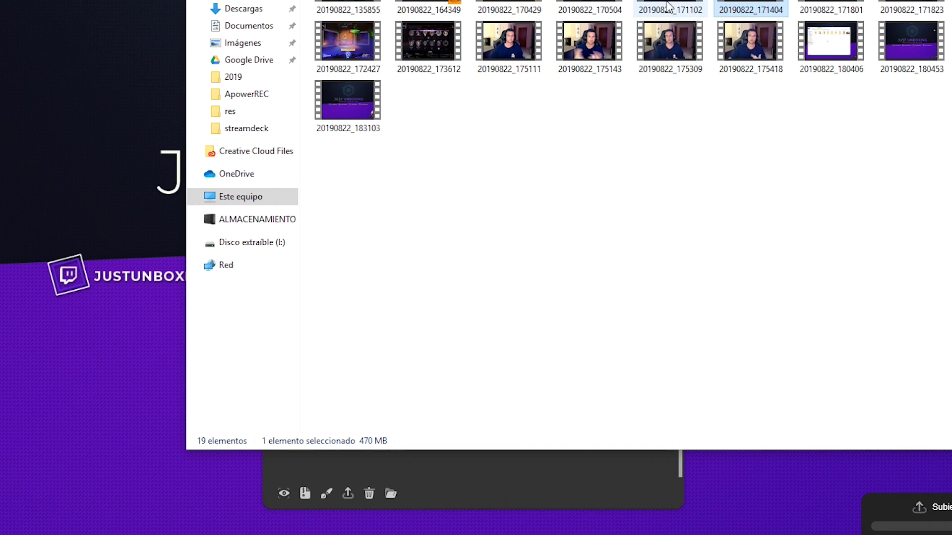
pyautogui.hotkey('alt', 'F4')
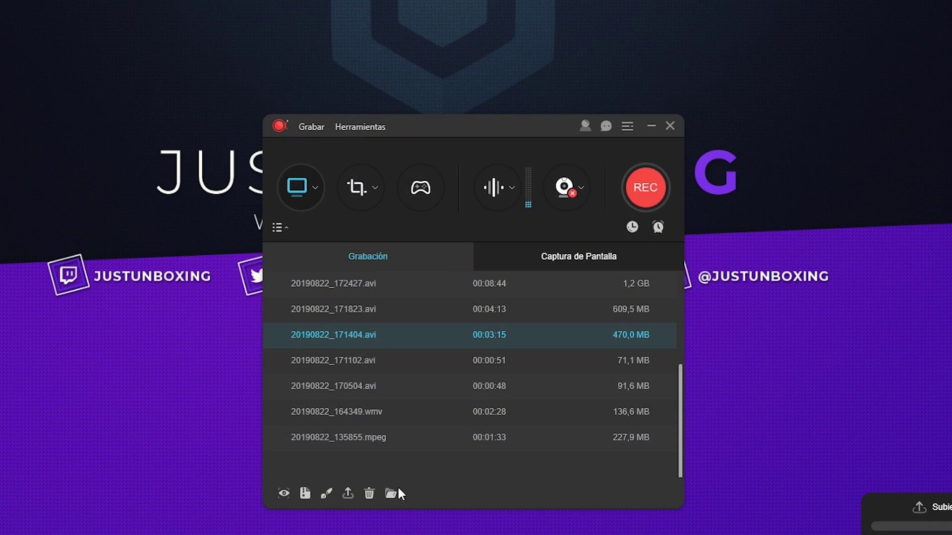
pyautogui.moveTo(465, 125); pyautogui.dragTo(454, 121)
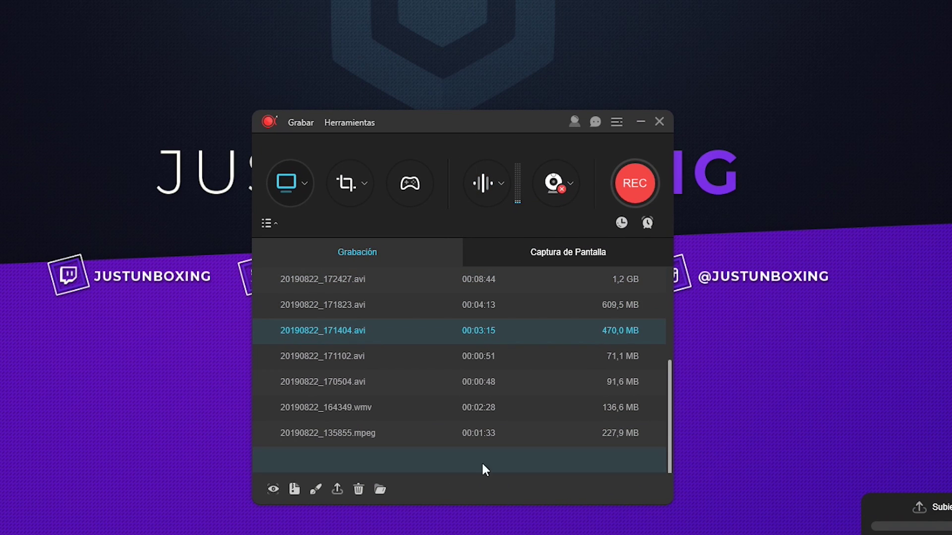
# Check the list of screen captures and return to the recordings list
pyautogui.click(606, 254)
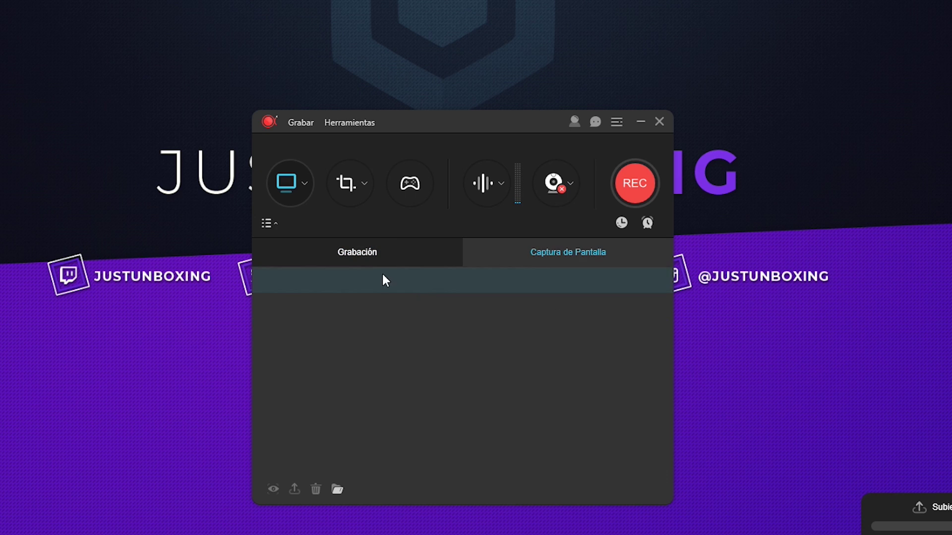
pyautogui.click(384, 258)
pyautogui.click(575, 258)
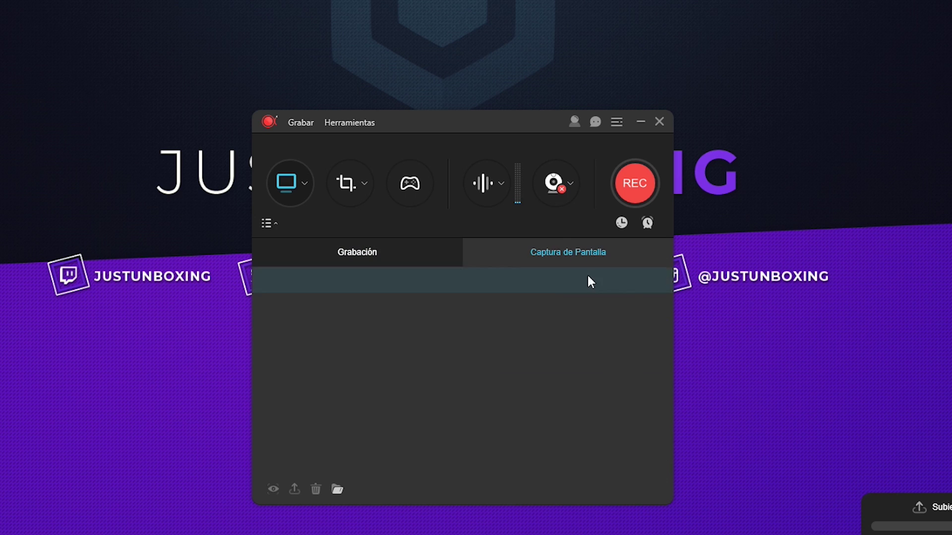
pyautogui.click(346, 253)
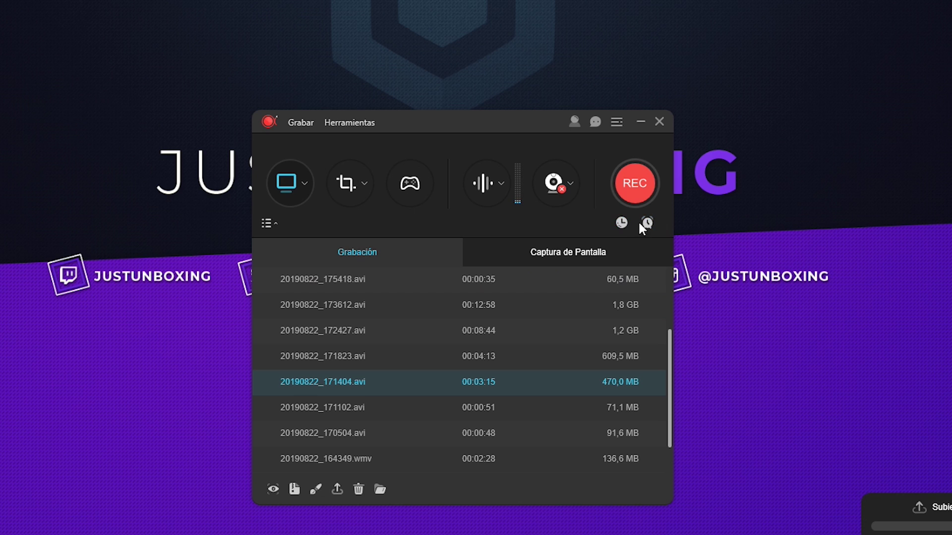
# Try setting up a new scheduled recording task starting at 20:00, and cancel and close the task scheduler
pyautogui.click(622, 223)
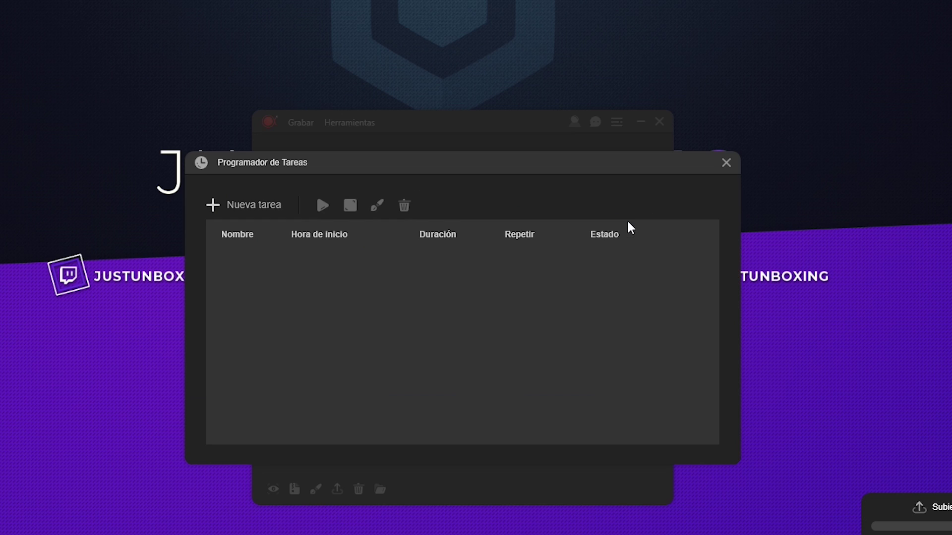
pyautogui.click(270, 202)
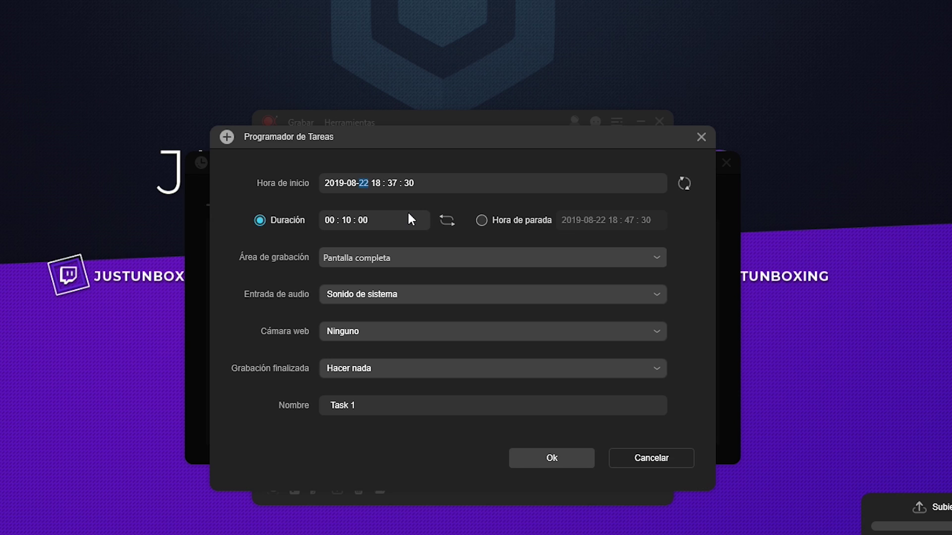
pyautogui.press('Tab')
pyautogui.write('20')
pyautogui.click(393, 183)
pyautogui.write('00')
pyautogui.click(331, 221)
pyautogui.click(650, 459)
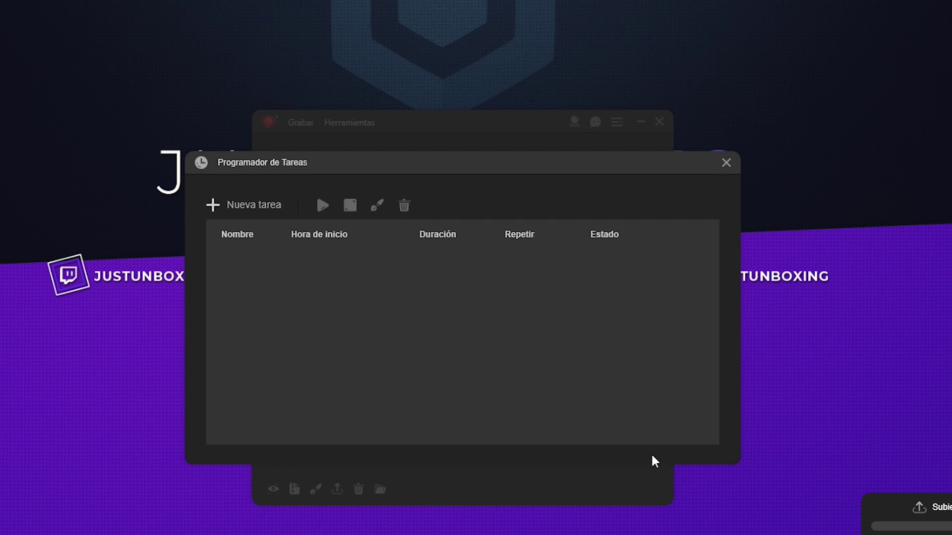
pyautogui.click(726, 164)
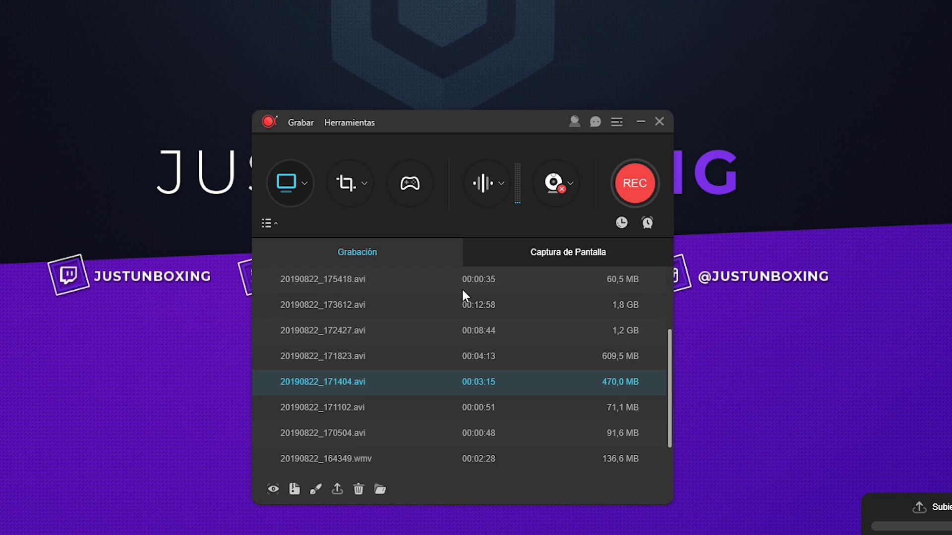
# Try enabling automatic recording stop by recording time, and cancel the settings
pyautogui.click(646, 227)
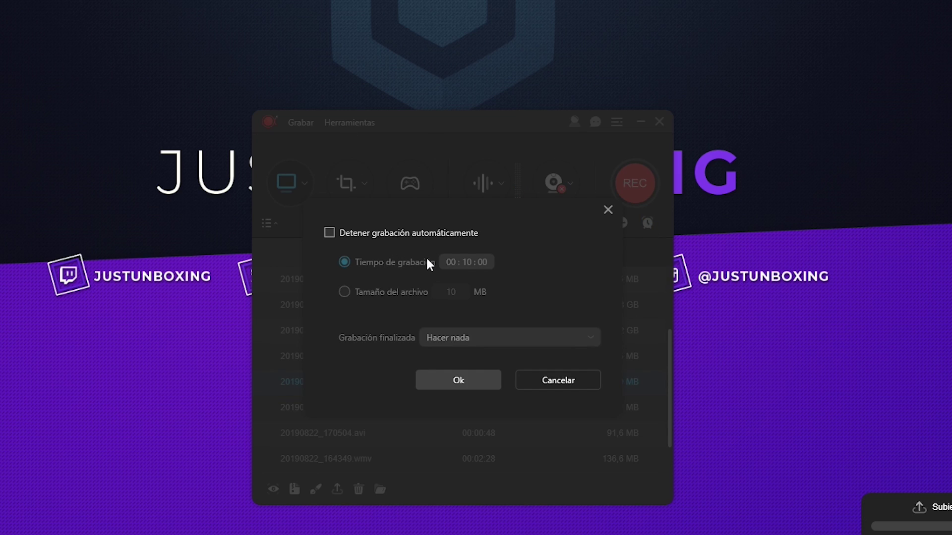
pyautogui.click(418, 234)
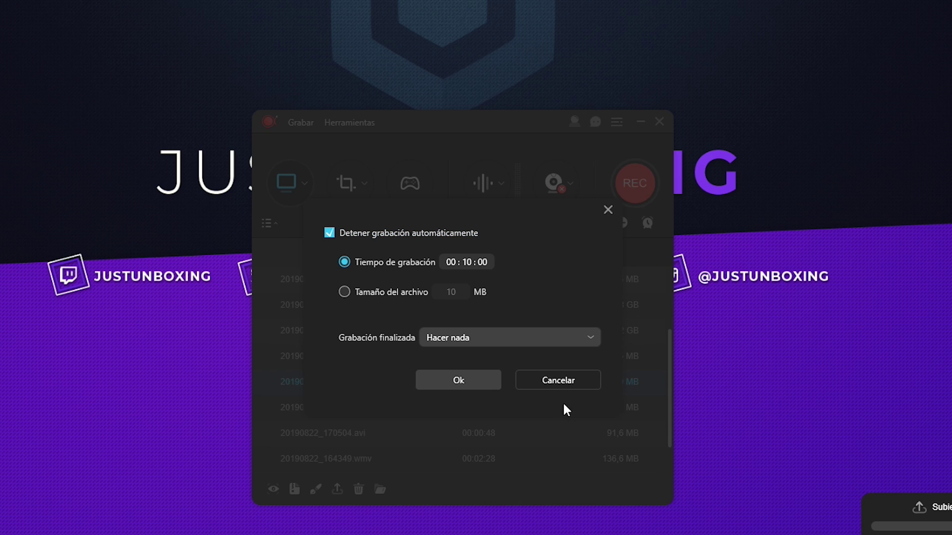
pyautogui.click(563, 382)
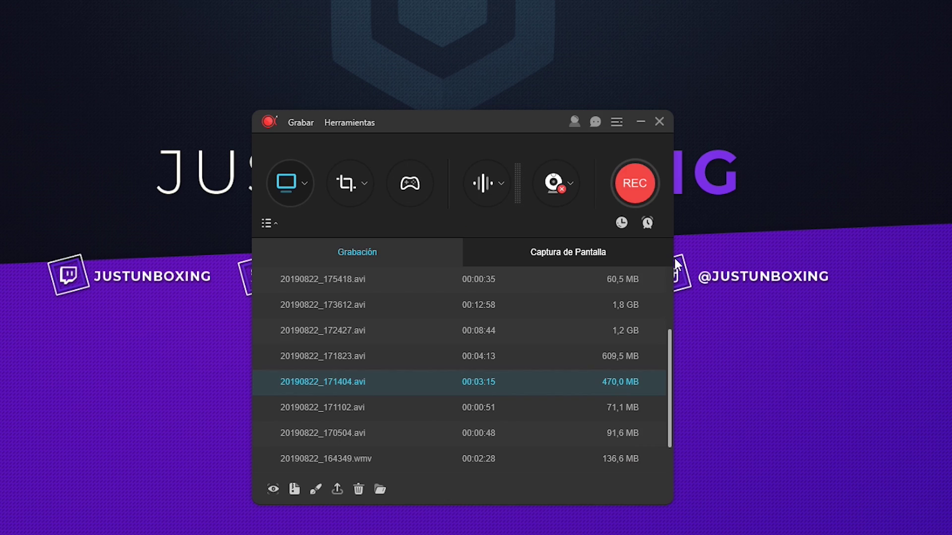
# Try setting recordings to stop automatically at a file size of 5000 MB, and cancel the settings
pyautogui.click(647, 223)
pyautogui.click(362, 238)
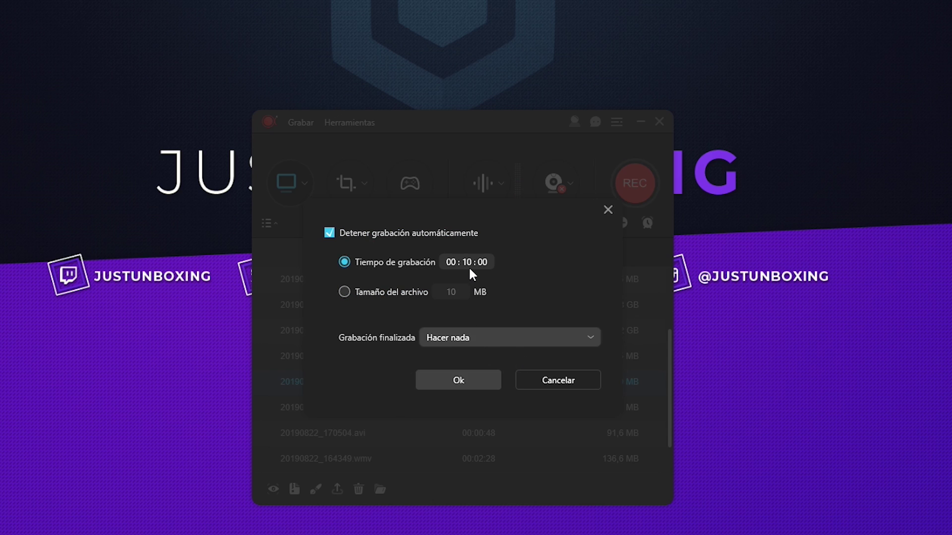
pyautogui.click(374, 292)
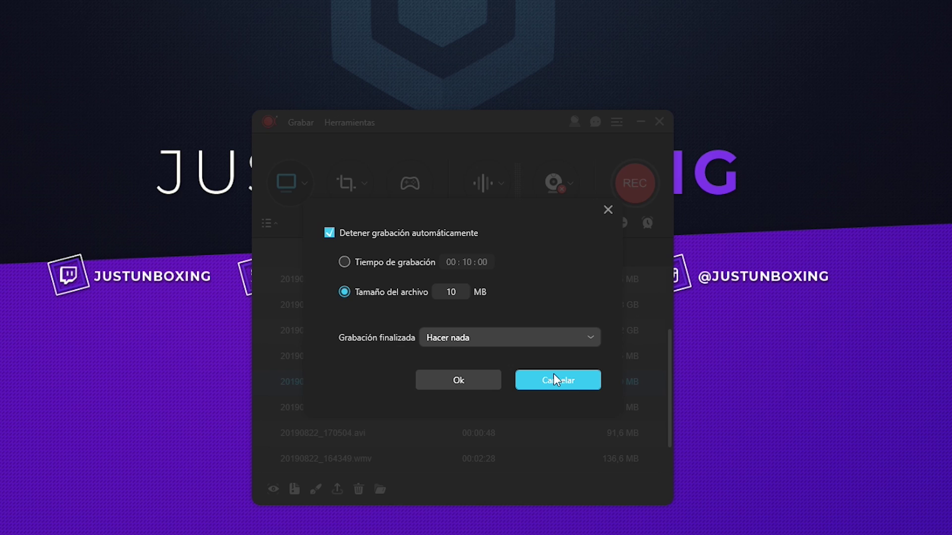
pyautogui.hotkey('ctrl', 'a')
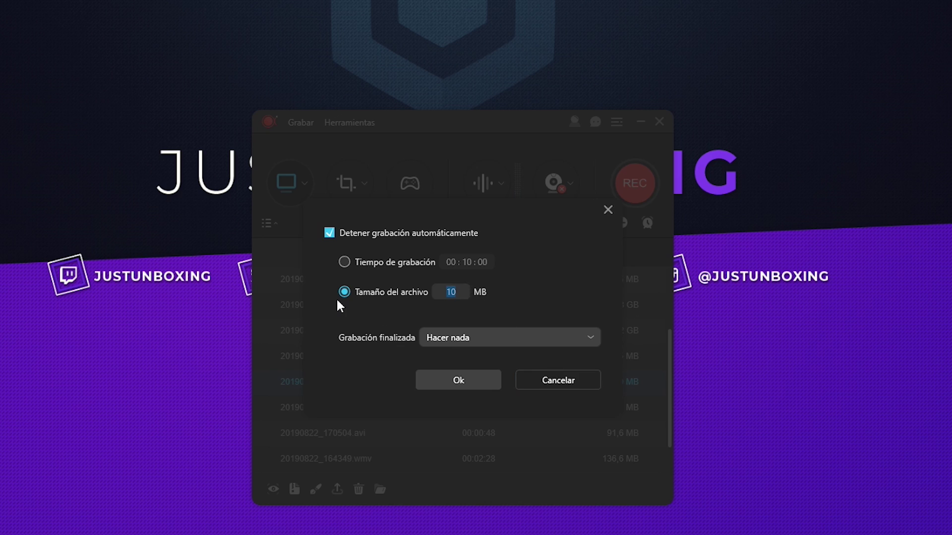
pyautogui.write('5000')
pyautogui.click(546, 383)
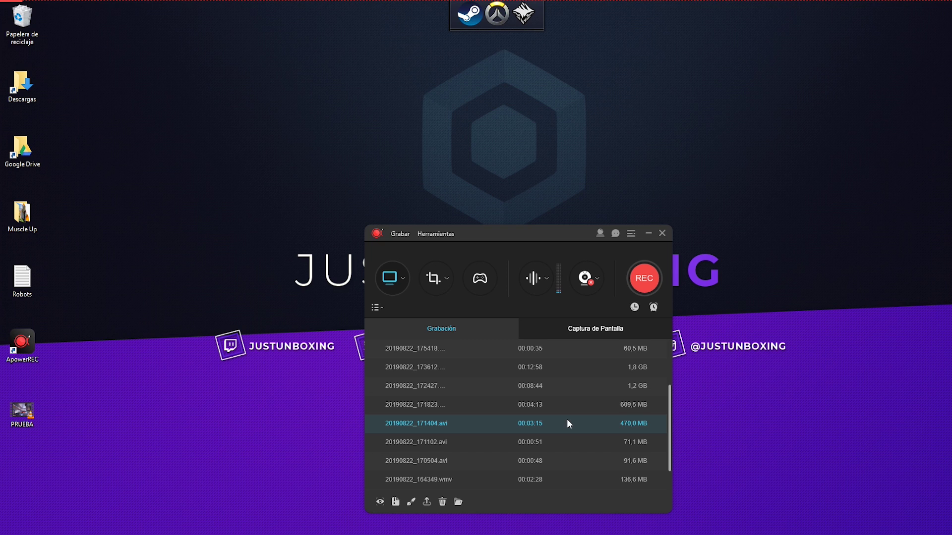
# Turn on the webcam and place its round overlay near the upper-left corner of the desktop
pyautogui.click(585, 278)
pyautogui.moveTo(240, 203); pyautogui.dragTo(73, 125)
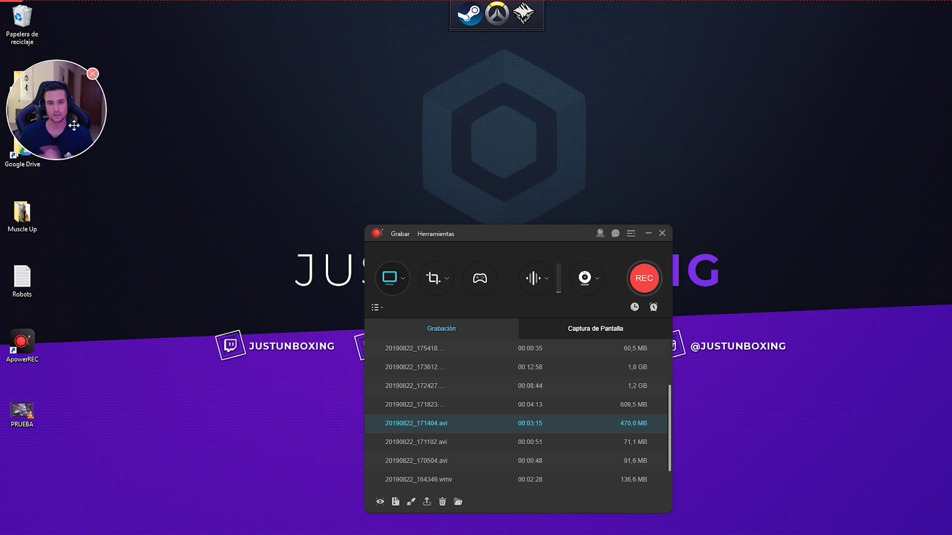
pyautogui.moveTo(59, 158); pyautogui.dragTo(94, 145)
pyautogui.scroll(-1, 539, 447)
pyautogui.scroll(3, 551, 441)
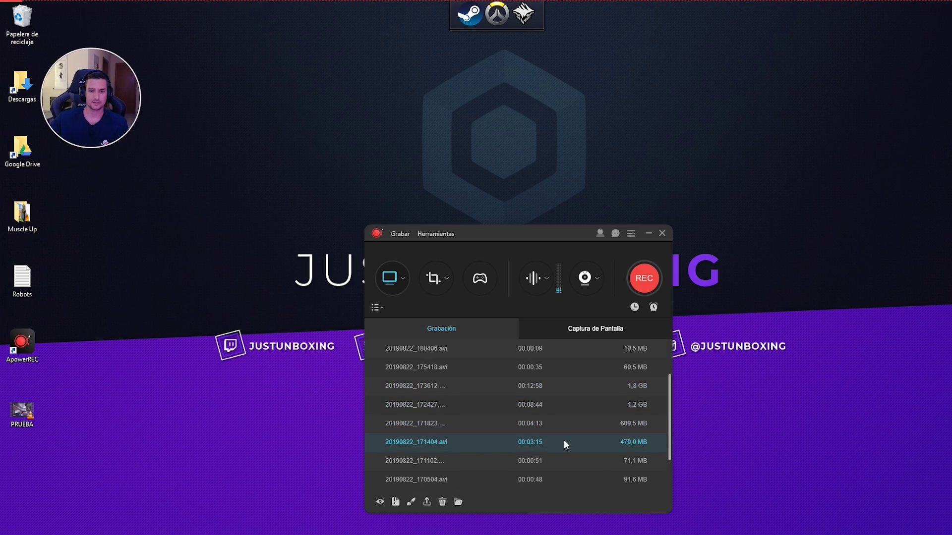
# Pause playback of the recorded video 20190822_173612 and open the drawing tools over it
pyautogui.press('super+d')
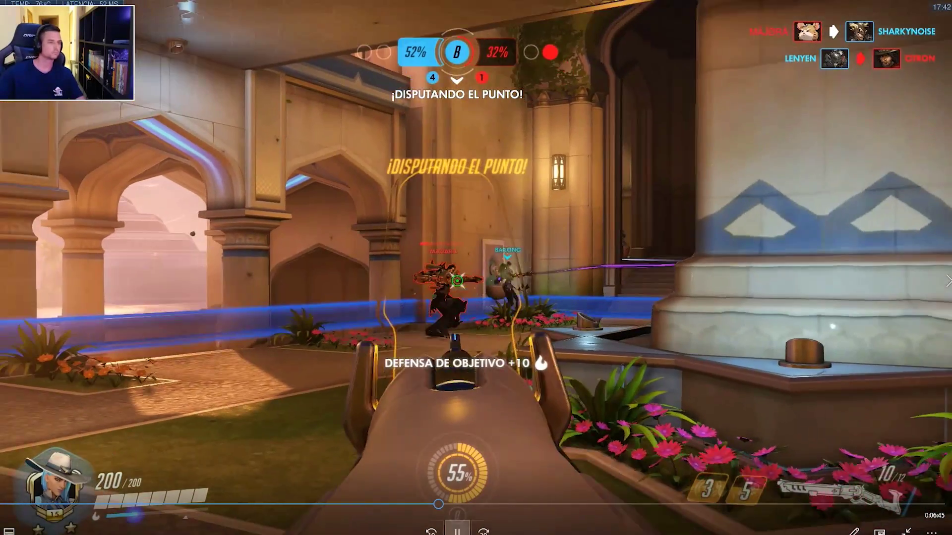
pyautogui.click(457, 532)
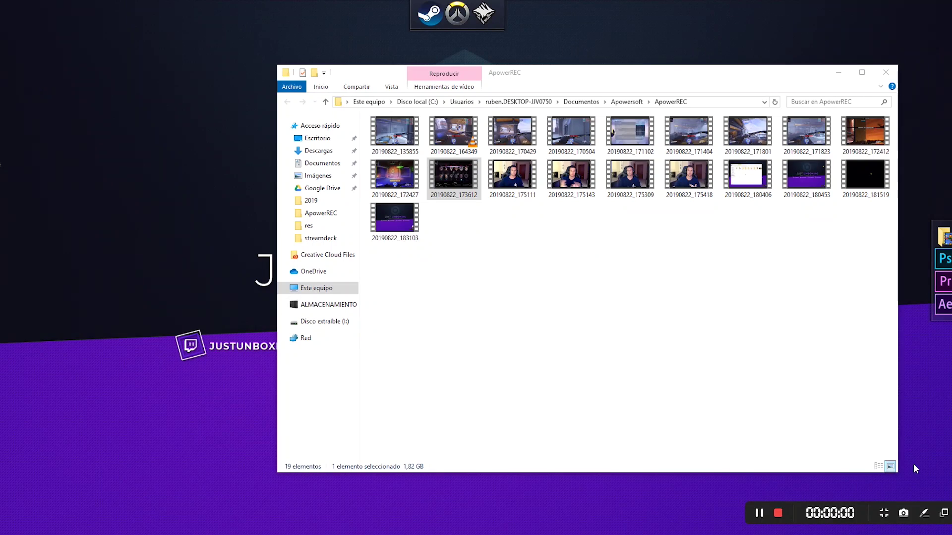
pyautogui.click(923, 513)
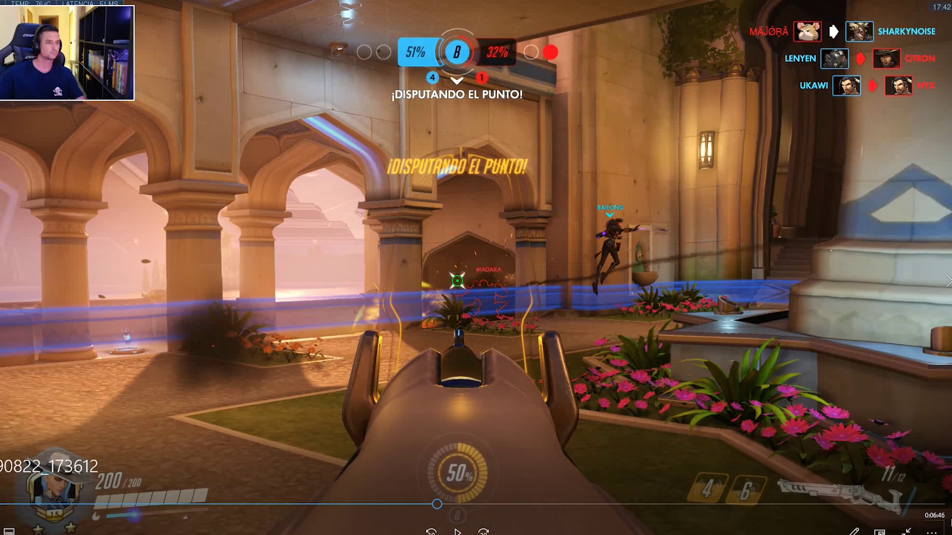
pyautogui.click(854, 531)
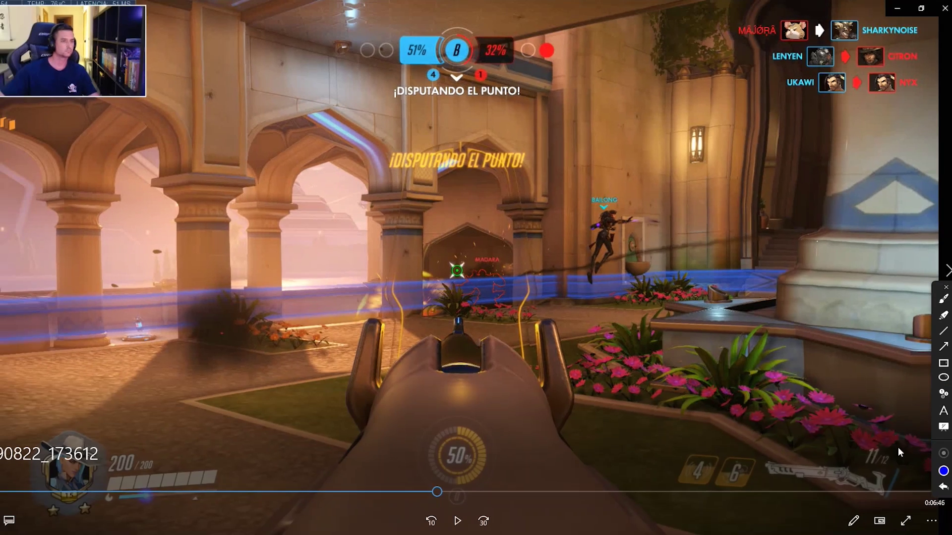
# Try the arrow drawing tool on the paused frame and set the drawing color to red
pyautogui.click(946, 351)
pyautogui.moveTo(602, 203); pyautogui.dragTo(500, 270)
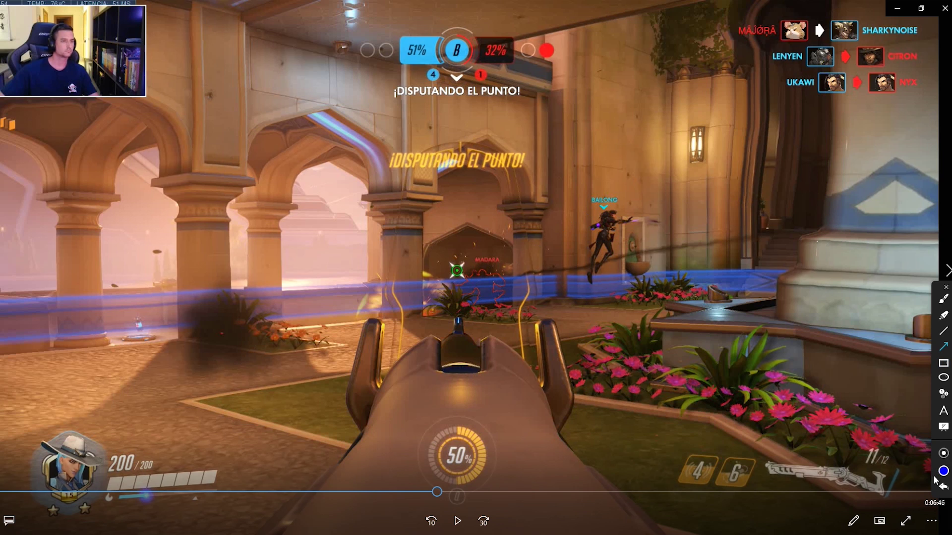
pyautogui.click(944, 471)
pyautogui.click(887, 287)
pyautogui.click(897, 405)
# Draw three red arrows converging on the distant enemy in the paused frame, and undo all of them
pyautogui.moveTo(643, 189); pyautogui.dragTo(489, 269)
pyautogui.moveTo(462, 149); pyautogui.dragTo(484, 268)
pyautogui.moveTo(308, 169); pyautogui.dragTo(480, 272)
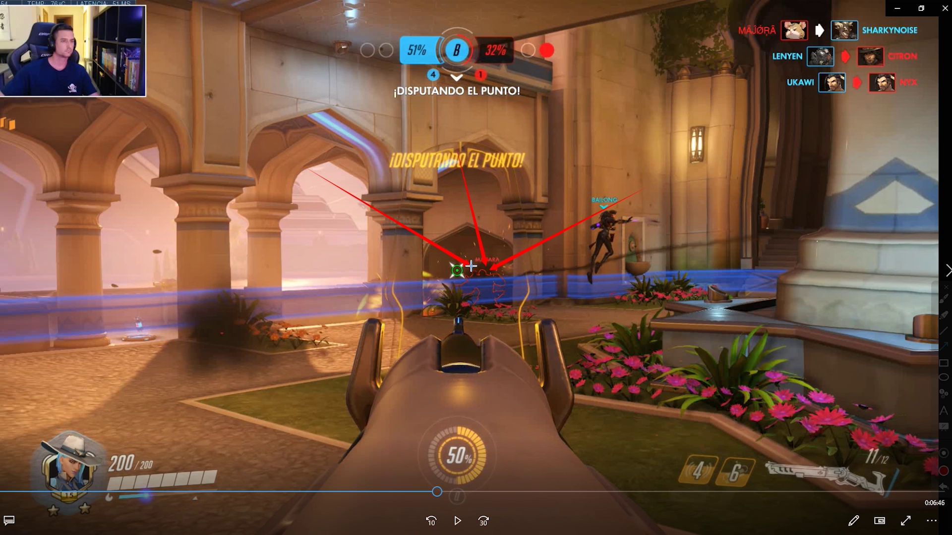
pyautogui.hotkey('ctrl', 'z')
pyautogui.hotkey('ctrl', 'z')
pyautogui.hotkey('ctrl', 'z')
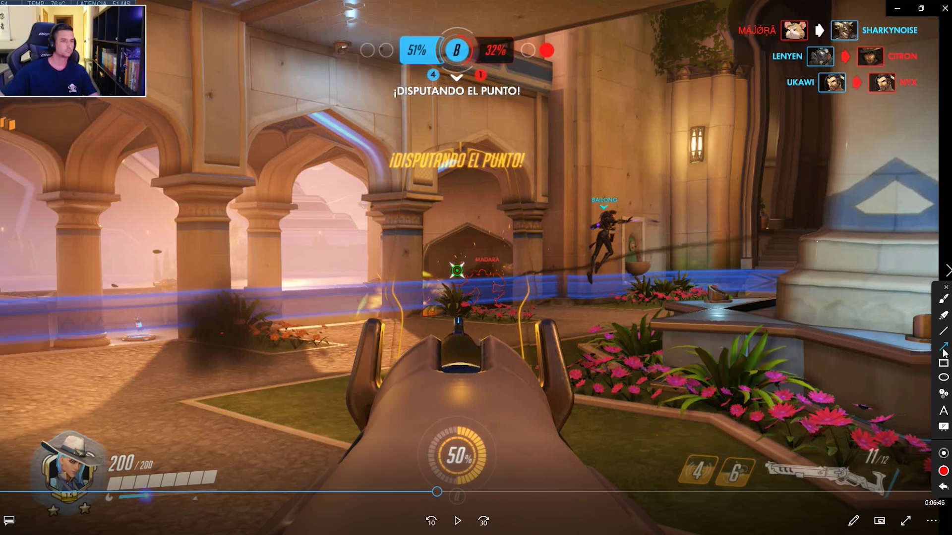
# Resume playback of the recorded game video briefly and pause it at another moment
pyautogui.click(455, 530)
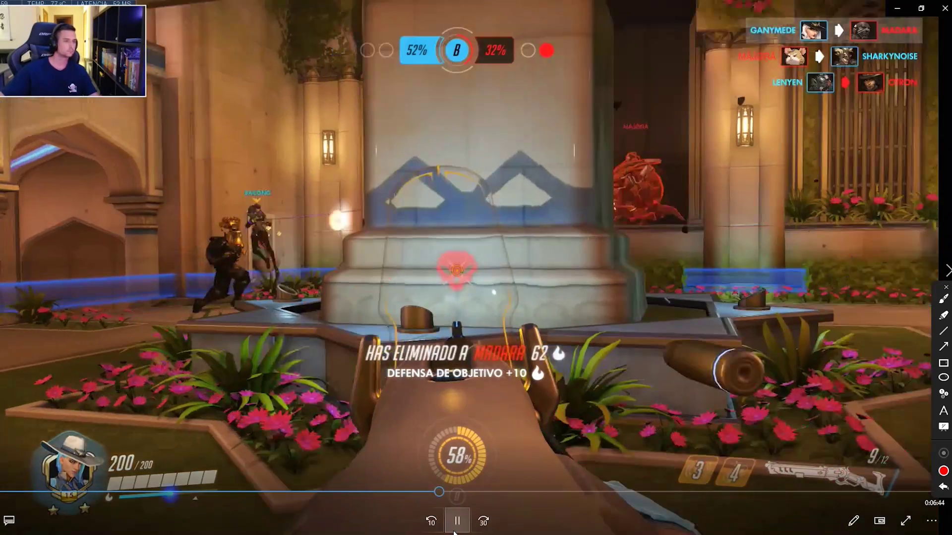
pyautogui.click(456, 527)
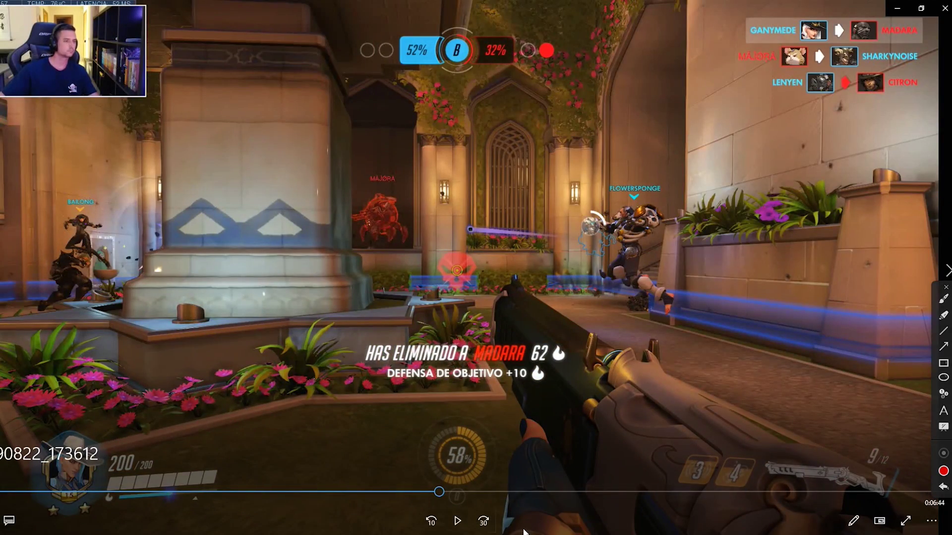
# Try the red brush with a freehand scribble and a circle around the running teammate, and undo the drawing
pyautogui.click(944, 298)
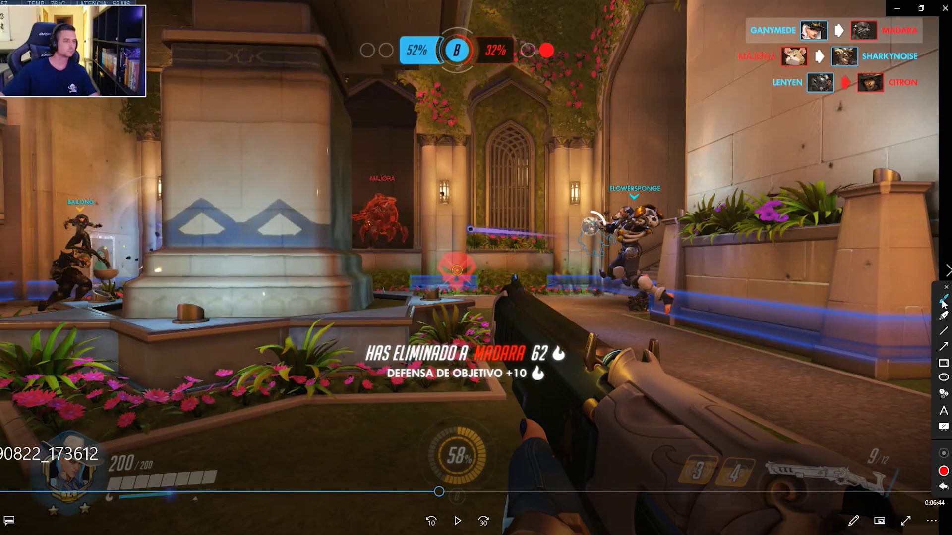
pyautogui.moveTo(498, 147)
pyautogui.mouseDown()
pyautogui.moveTo(517, 293)
pyautogui.moveTo(586, 239)
pyautogui.mouseUp()
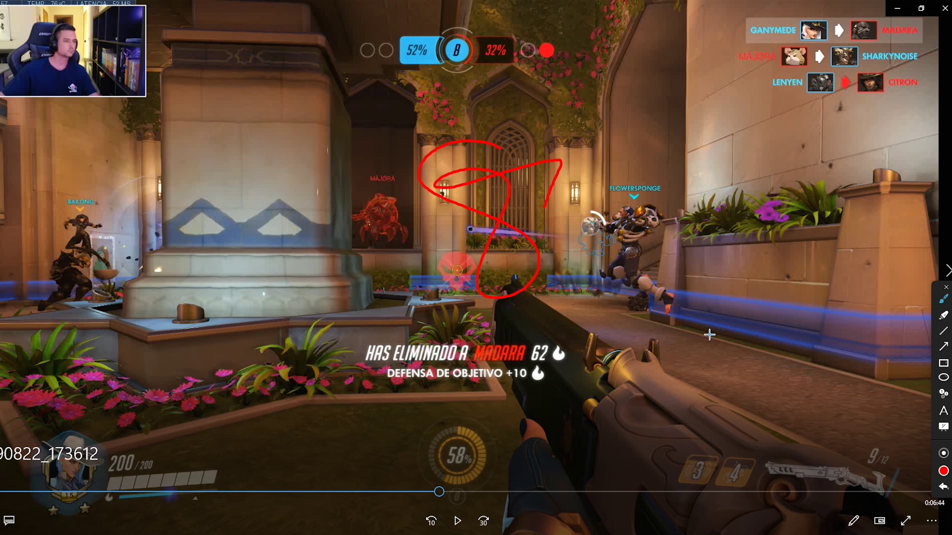
pyautogui.moveTo(650, 159)
pyautogui.mouseDown()
pyautogui.moveTo(570, 233)
pyautogui.moveTo(714, 191)
pyautogui.mouseUp()
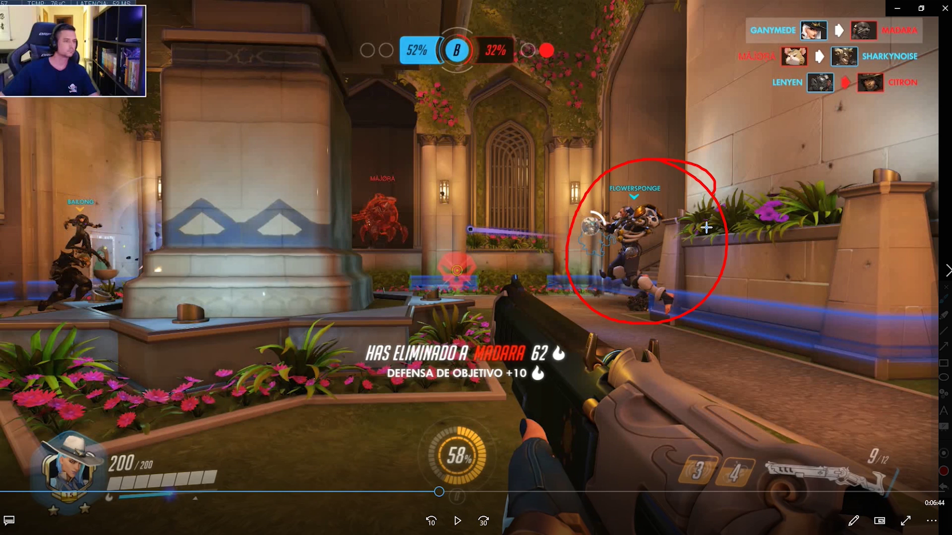
pyautogui.hotkey('ctrl', 'z')
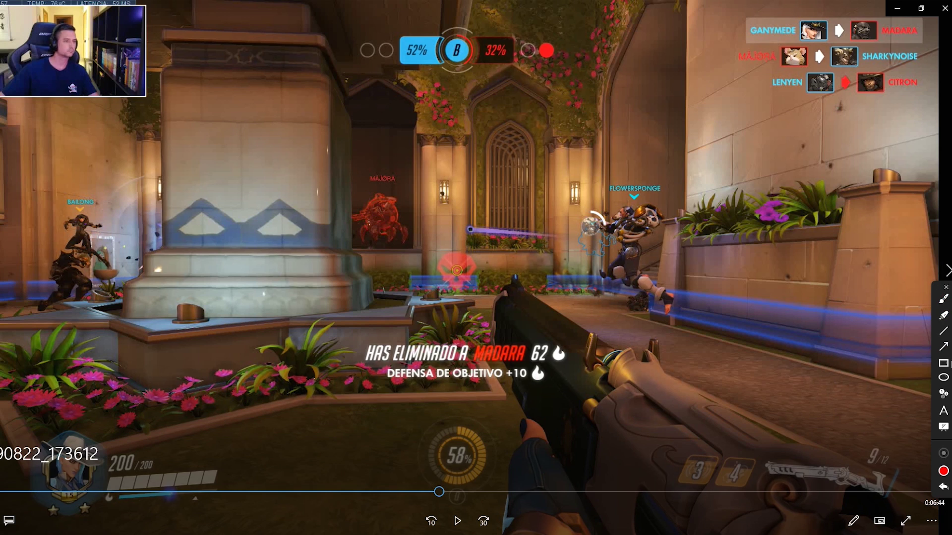
# Draw a red rectangle around the running teammate and replace it with a red ellipse around the same character
pyautogui.click(944, 363)
pyautogui.moveTo(575, 145)
pyautogui.mouseDown()
pyautogui.moveTo(606, 219)
pyautogui.moveTo(703, 323)
pyautogui.mouseUp()
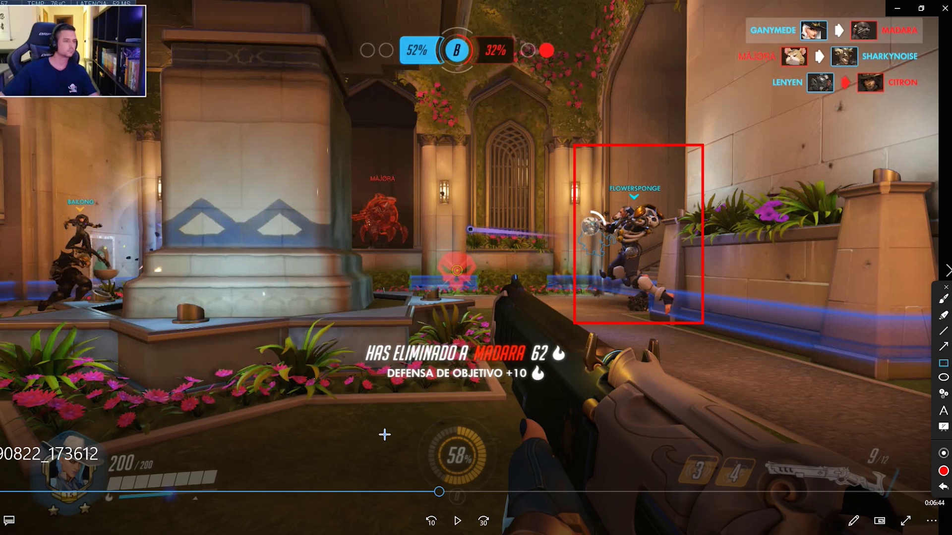
pyautogui.hotkey('ctrl', 'z')
pyautogui.press('e')
pyautogui.moveTo(559, 161); pyautogui.dragTo(672, 281)
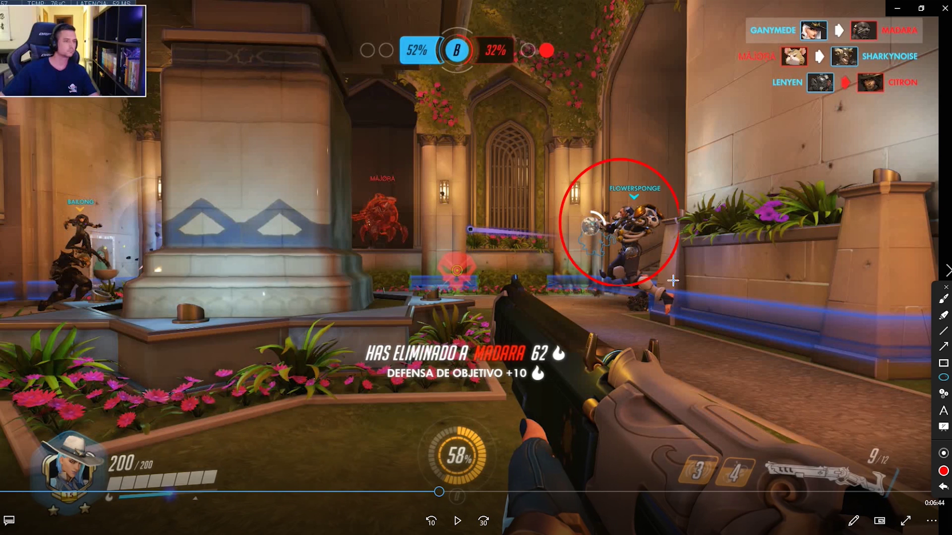
# Try the highlighter with broad yellow freehand strokes across the middle of the paused frame and the eliminated-enemy caption
pyautogui.click(945, 424)
pyautogui.click(943, 315)
pyautogui.moveTo(662, 149)
pyautogui.mouseDown()
pyautogui.moveTo(629, 144)
pyautogui.moveTo(659, 149)
pyautogui.mouseUp()
pyautogui.moveTo(425, 162)
pyautogui.mouseDown()
pyautogui.moveTo(362, 225)
pyautogui.moveTo(377, 216)
pyautogui.moveTo(392, 238)
pyautogui.moveTo(349, 228)
pyautogui.mouseUp()
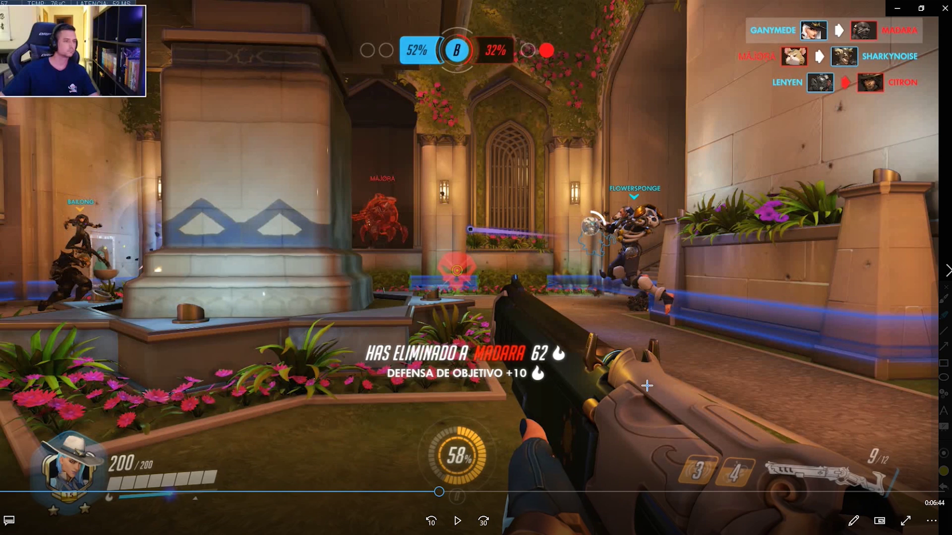
pyautogui.moveTo(439, 262)
pyautogui.mouseDown()
pyautogui.moveTo(622, 222)
pyautogui.moveTo(533, 295)
pyautogui.mouseUp()
pyautogui.moveTo(396, 353); pyautogui.dragTo(357, 367)
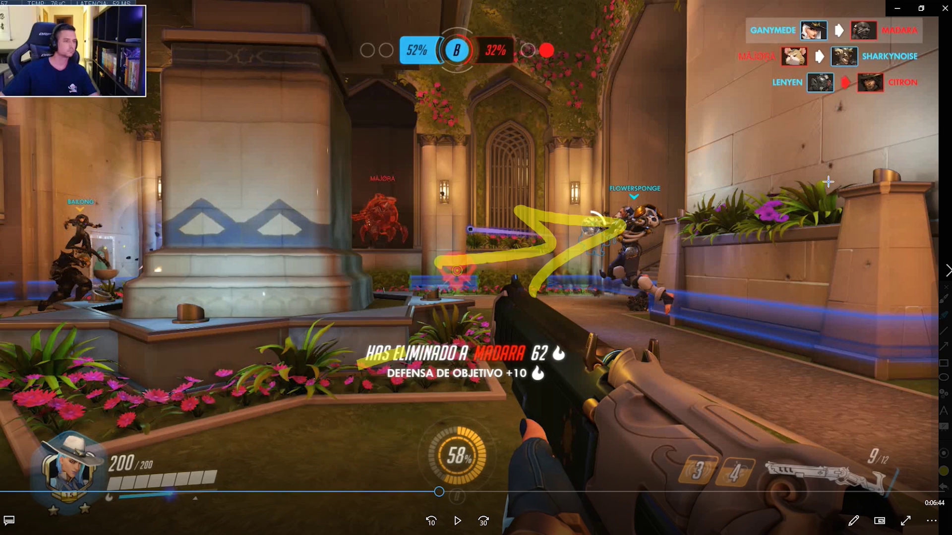
pyautogui.moveTo(689, 175)
pyautogui.mouseDown()
pyautogui.moveTo(717, 223)
pyautogui.moveTo(694, 180)
pyautogui.mouseUp()
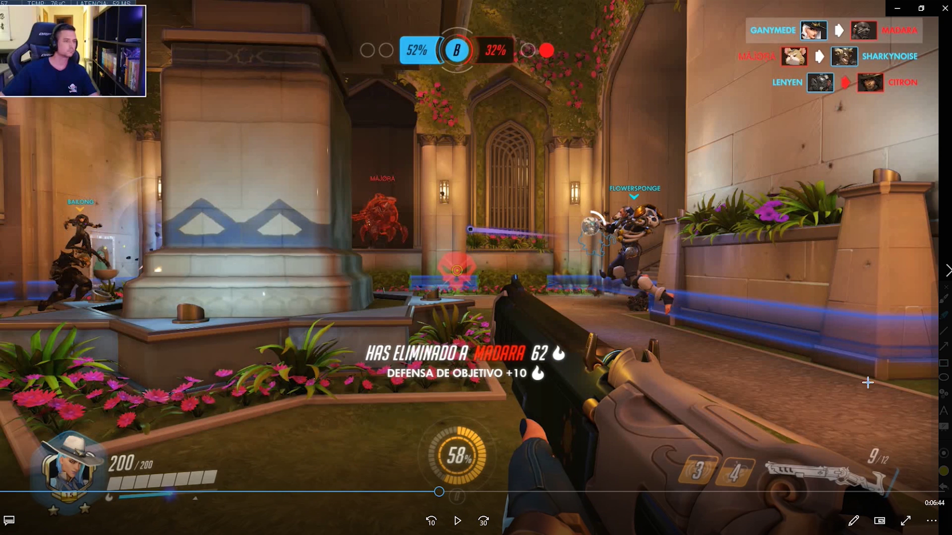
# Set the highlighter color to orange and circle the running teammate freehand
pyautogui.click(943, 471)
pyautogui.click(901, 311)
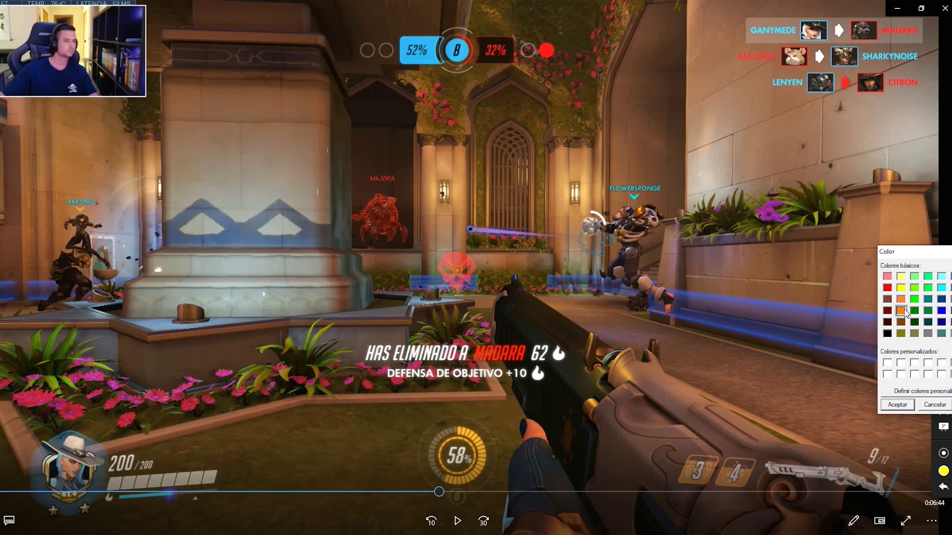
pyautogui.click(898, 403)
pyautogui.moveTo(654, 219)
pyautogui.mouseDown()
pyautogui.moveTo(543, 169)
pyautogui.moveTo(647, 218)
pyautogui.mouseUp()
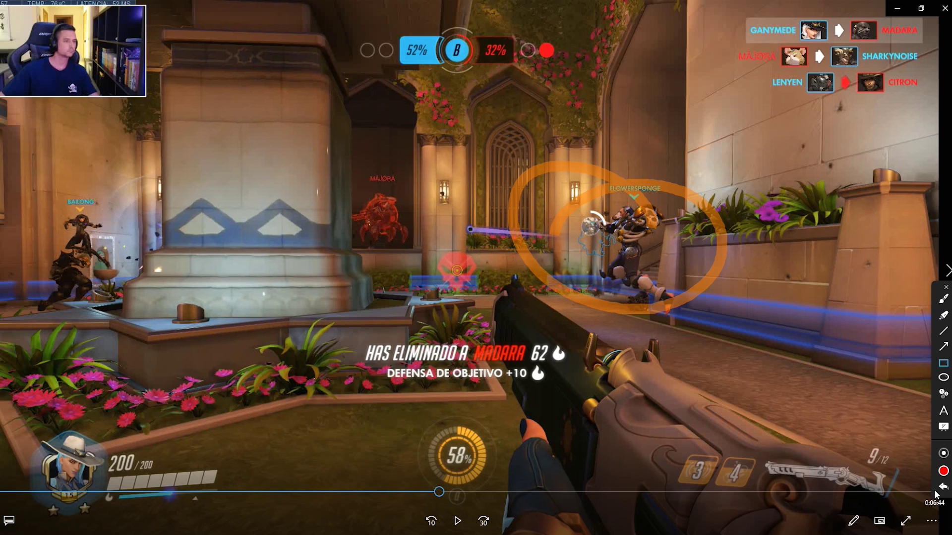
# Set the highlighter color to blue, circle the running teammate and the red-outlined enemy, and undo both circles
pyautogui.click(944, 471)
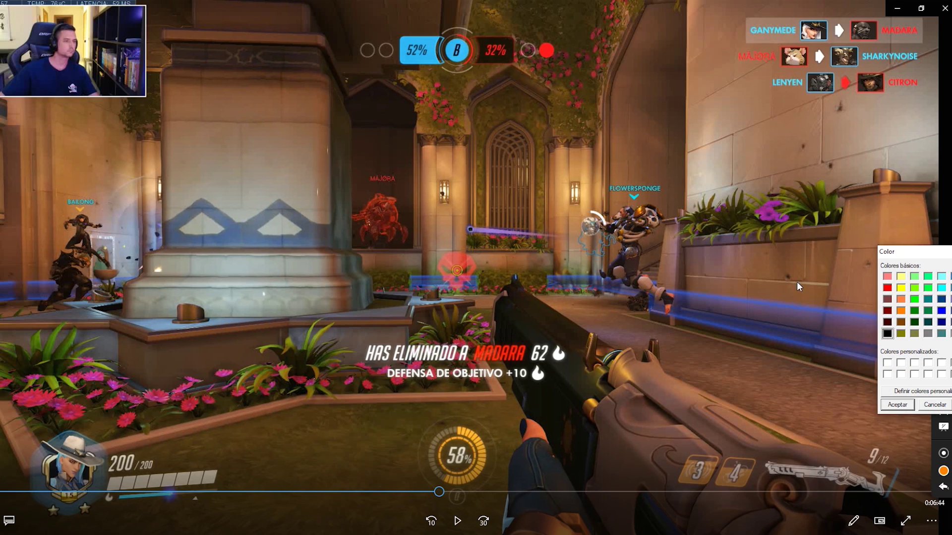
pyautogui.click(941, 311)
pyautogui.click(890, 405)
pyautogui.moveTo(701, 208)
pyautogui.mouseDown()
pyautogui.moveTo(684, 196)
pyautogui.moveTo(697, 258)
pyautogui.mouseUp()
pyautogui.moveTo(407, 184); pyautogui.dragTo(367, 182)
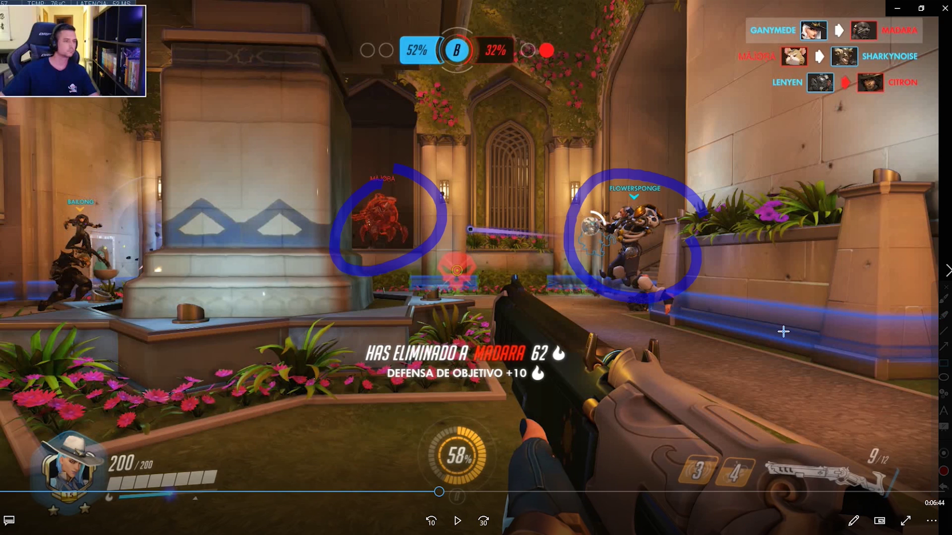
pyautogui.hotkey('ctrl', 'z')
pyautogui.hotkey('ctrl', 'z')
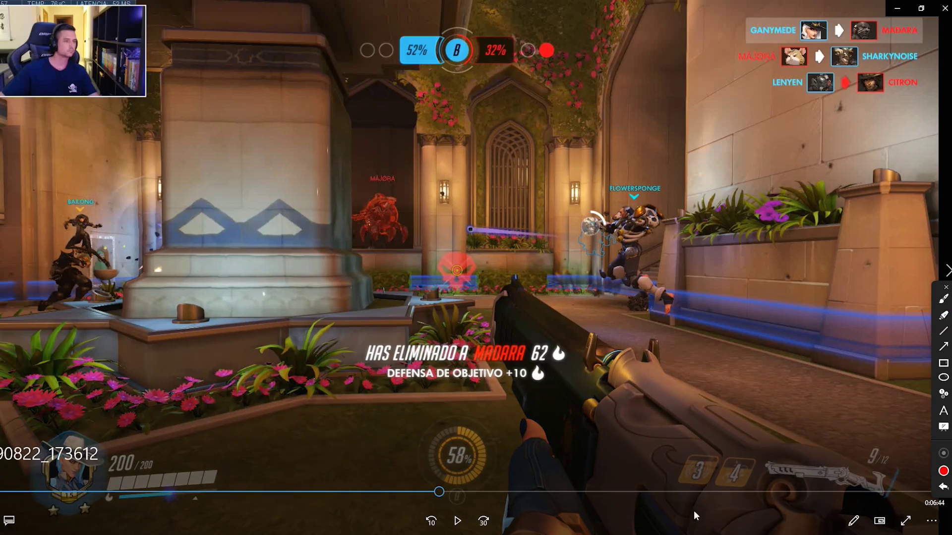
# Resume playback of the recorded game video, skip ahead, and pause it with 0:06:14 remaining
pyautogui.click(457, 521)
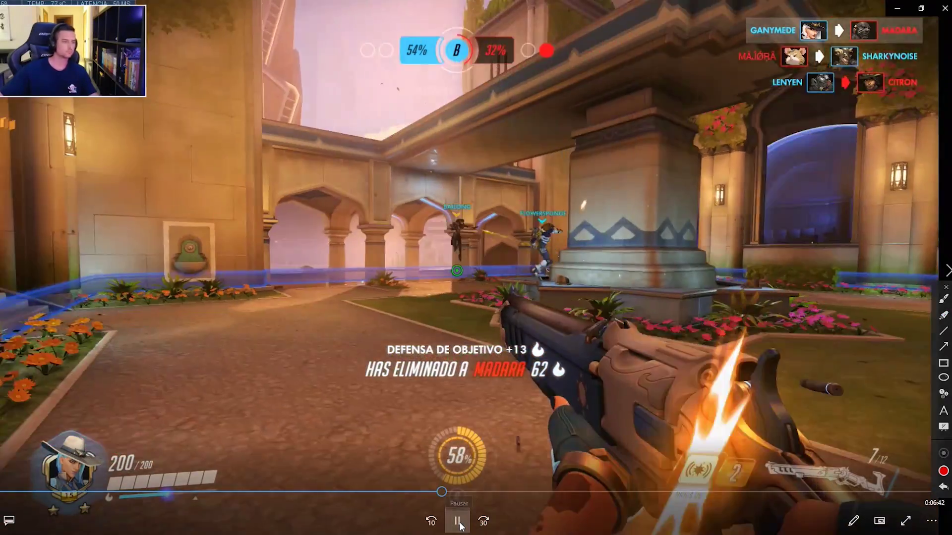
pyautogui.click(474, 492)
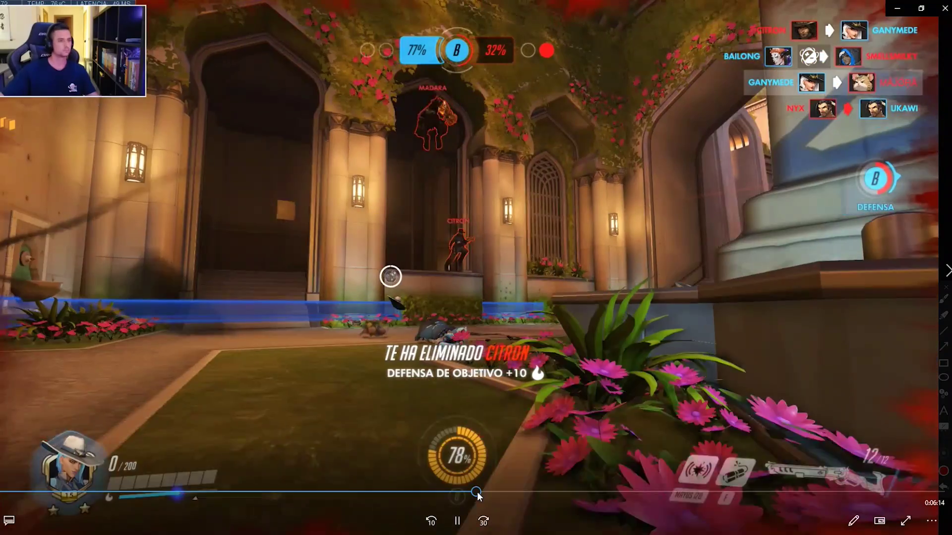
pyautogui.click(476, 493)
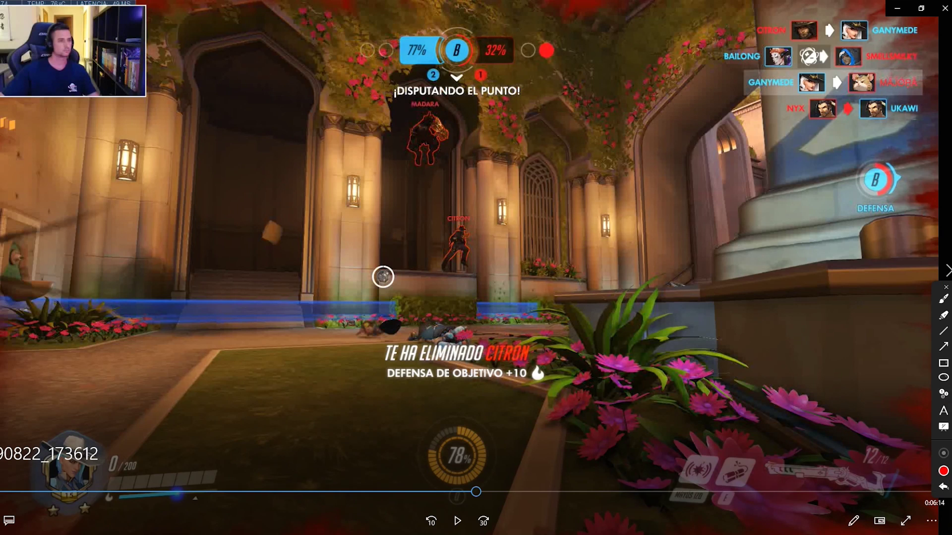
# Place red numbered markers 1, 2 and 3 beside the two outlined enemies and near the stone pedestal, and undo all three
pyautogui.click(942, 395)
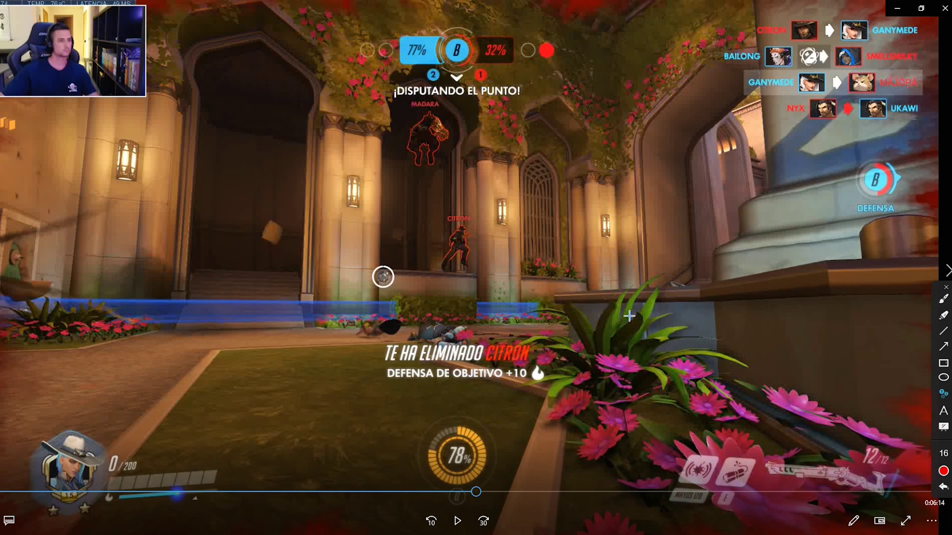
pyautogui.click(479, 255)
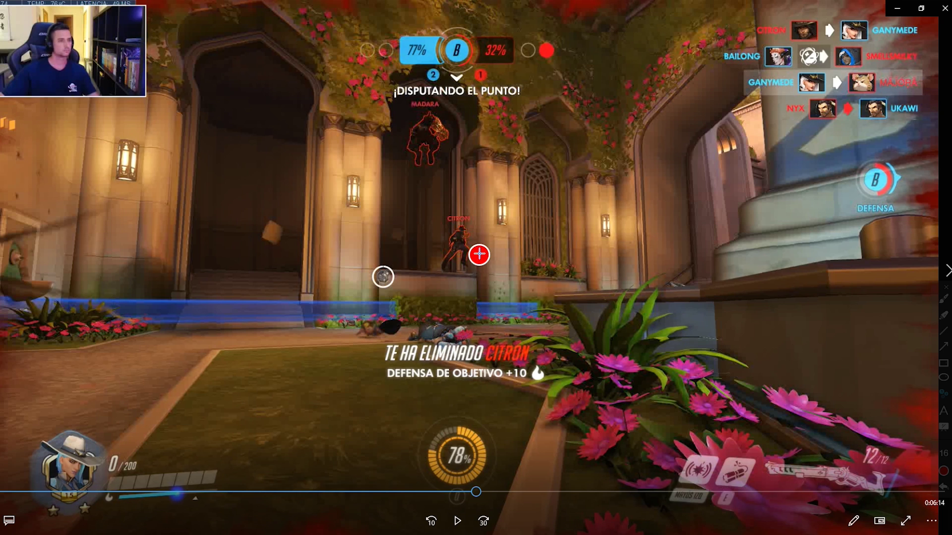
pyautogui.click(450, 143)
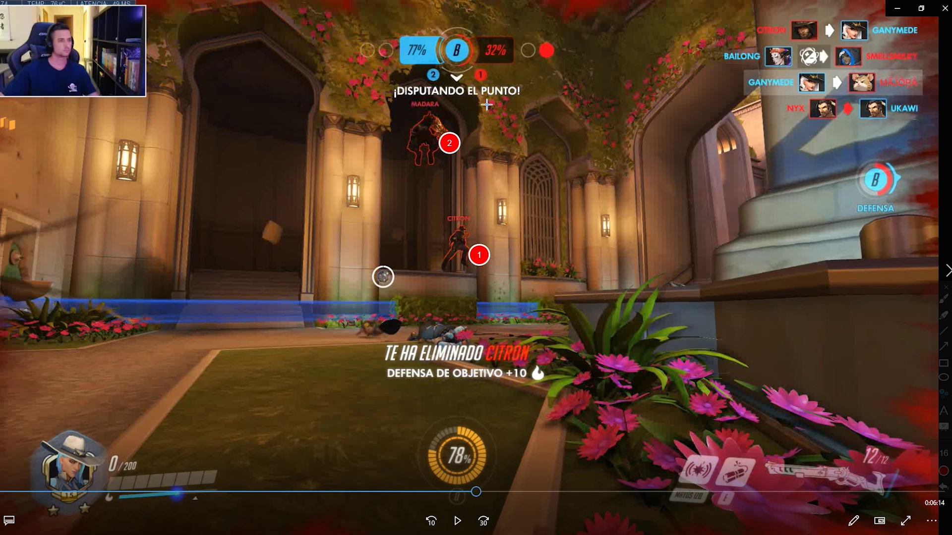
pyautogui.click(705, 264)
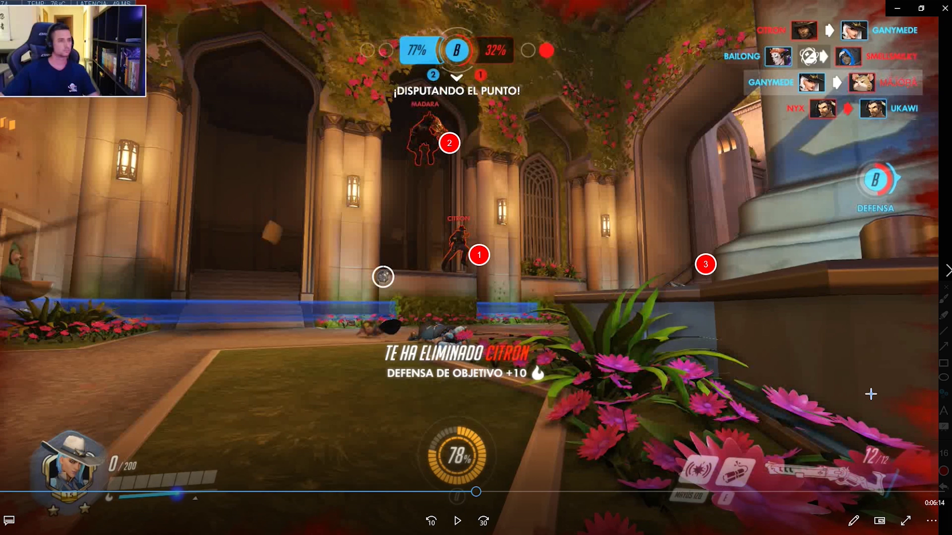
pyautogui.hotkey('ctrl', 'z')
pyautogui.hotkey('ctrl', 'z')
pyautogui.hotkey('ctrl', 'z')
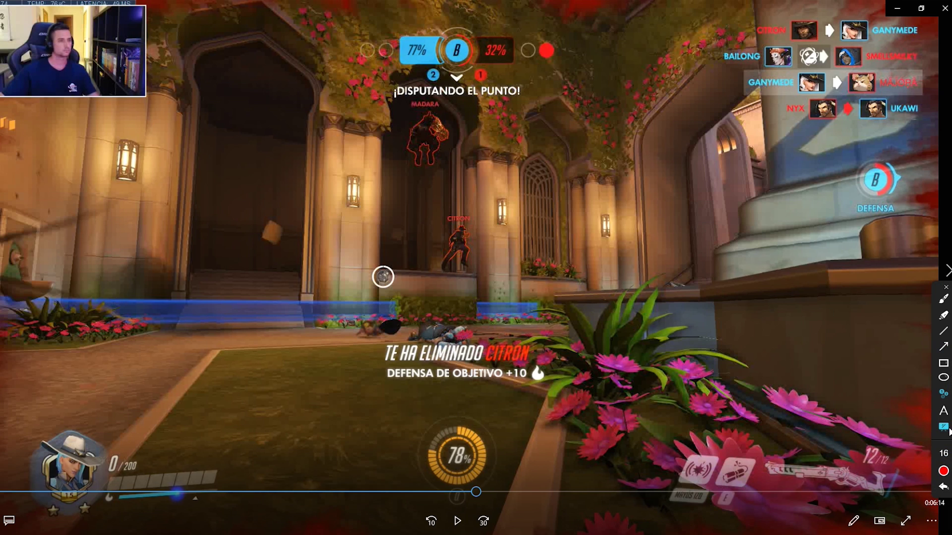
# Open the blank whiteboard and sketch a red tower with a rectangular top standing on a long ground line
pyautogui.click(947, 428)
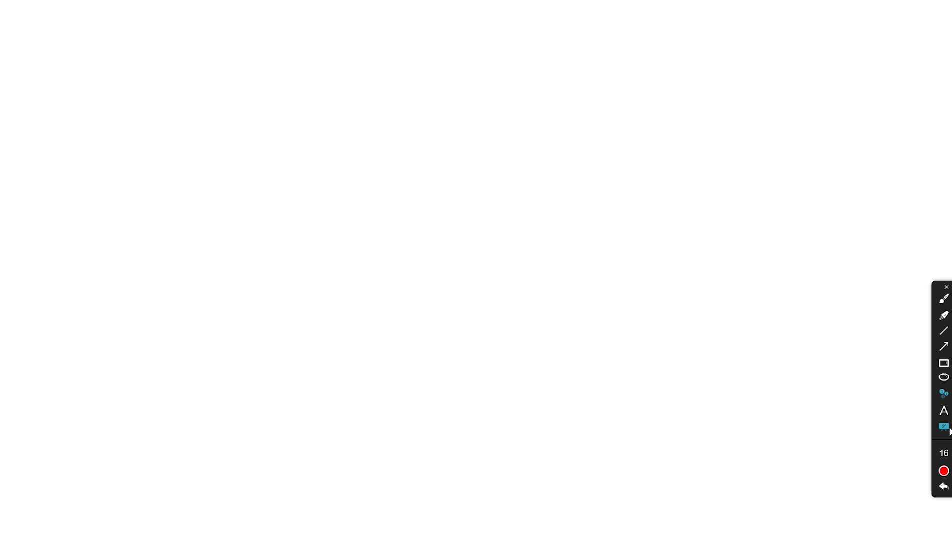
pyautogui.click(943, 331)
pyautogui.moveTo(89, 159)
pyautogui.mouseDown()
pyautogui.moveTo(66, 335)
pyautogui.moveTo(42, 393)
pyautogui.mouseUp()
pyautogui.moveTo(241, 147); pyautogui.dragTo(268, 395)
pyautogui.moveTo(38, 186)
pyautogui.mouseDown()
pyautogui.moveTo(210, 177)
pyautogui.moveTo(306, 107)
pyautogui.moveTo(54, 201)
pyautogui.mouseUp()
pyautogui.moveTo(1, 380); pyautogui.dragTo(646, 362)
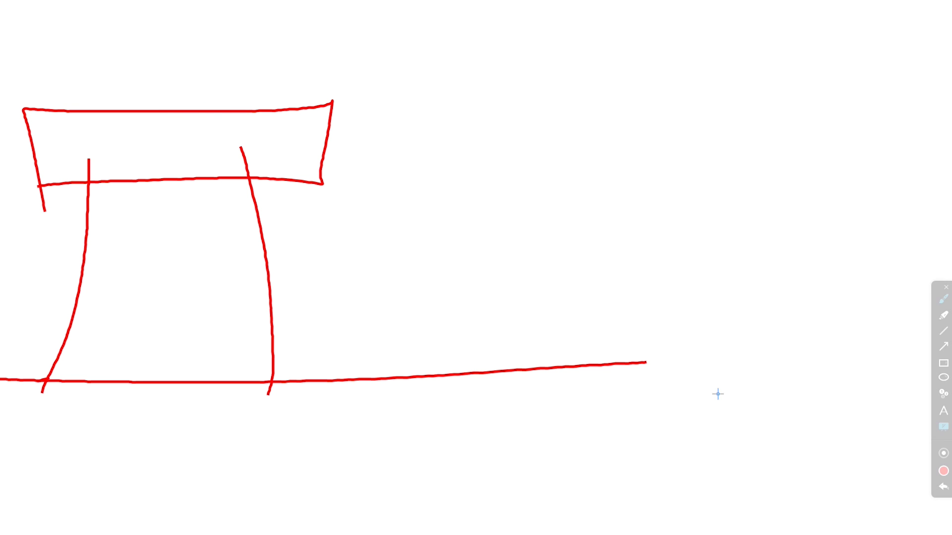
# Draw a small stick figure with aiming lines on the tower and a larger stick figure at the end of the ground line
pyautogui.moveTo(293, 85)
pyautogui.mouseDown()
pyautogui.moveTo(284, 41)
pyautogui.moveTo(268, 39)
pyautogui.moveTo(286, 9)
pyautogui.mouseUp()
pyautogui.moveTo(294, 56)
pyautogui.mouseDown()
pyautogui.moveTo(413, 142)
pyautogui.moveTo(529, 191)
pyautogui.mouseUp()
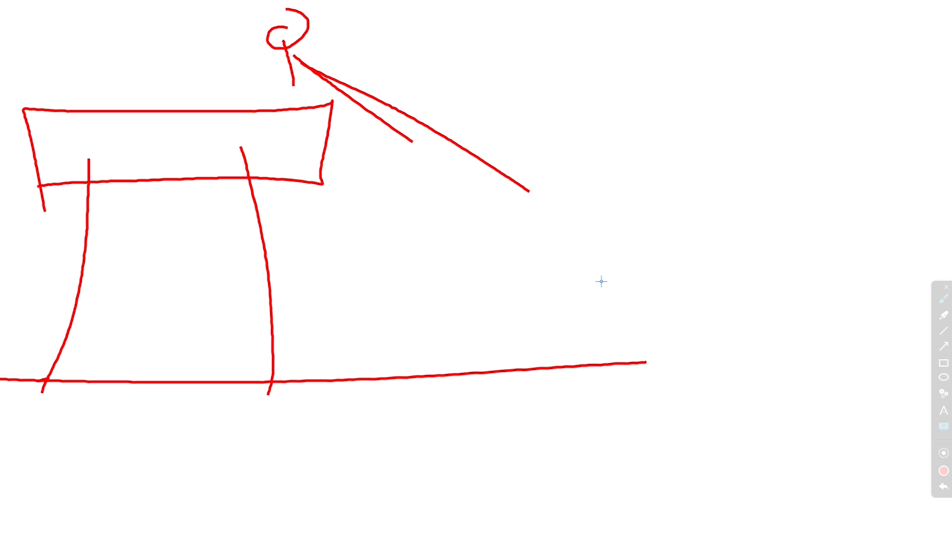
pyautogui.moveTo(604, 272); pyautogui.dragTo(572, 261)
pyautogui.moveTo(641, 323); pyautogui.dragTo(643, 382)
pyautogui.moveTo(639, 343); pyautogui.dragTo(531, 458)
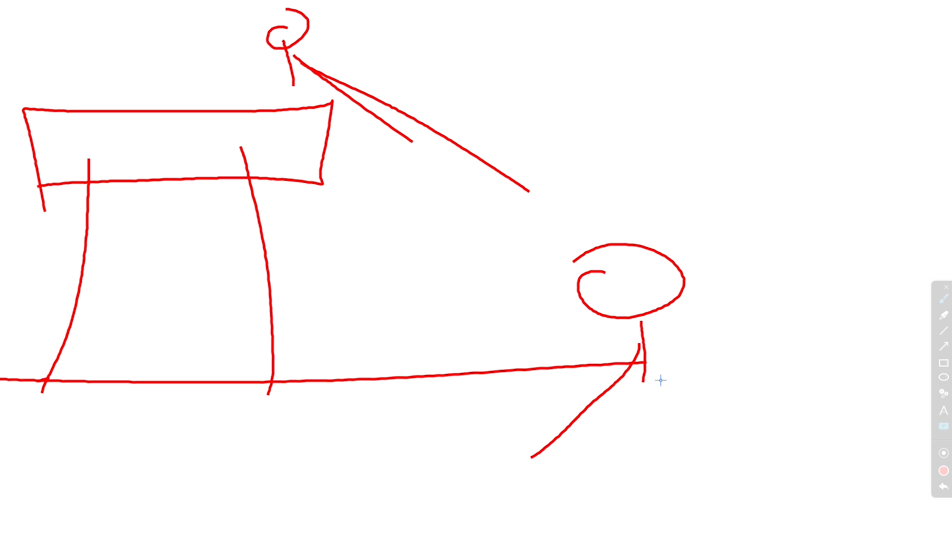
pyautogui.moveTo(654, 353)
pyautogui.mouseDown()
pyautogui.moveTo(729, 396)
pyautogui.moveTo(643, 445)
pyautogui.mouseUp()
pyautogui.moveTo(644, 425)
pyautogui.mouseDown()
pyautogui.moveTo(636, 451)
pyautogui.moveTo(545, 534)
pyautogui.mouseUp()
pyautogui.moveTo(629, 479); pyautogui.dragTo(710, 534)
# Draw three more lines from the tower figure toward the larger figure, add the tower figure's legs, and close the whiteboard
pyautogui.moveTo(306, 54); pyautogui.dragTo(577, 215)
pyautogui.moveTo(348, 72); pyautogui.dragTo(638, 275)
pyautogui.moveTo(316, 57); pyautogui.dragTo(634, 232)
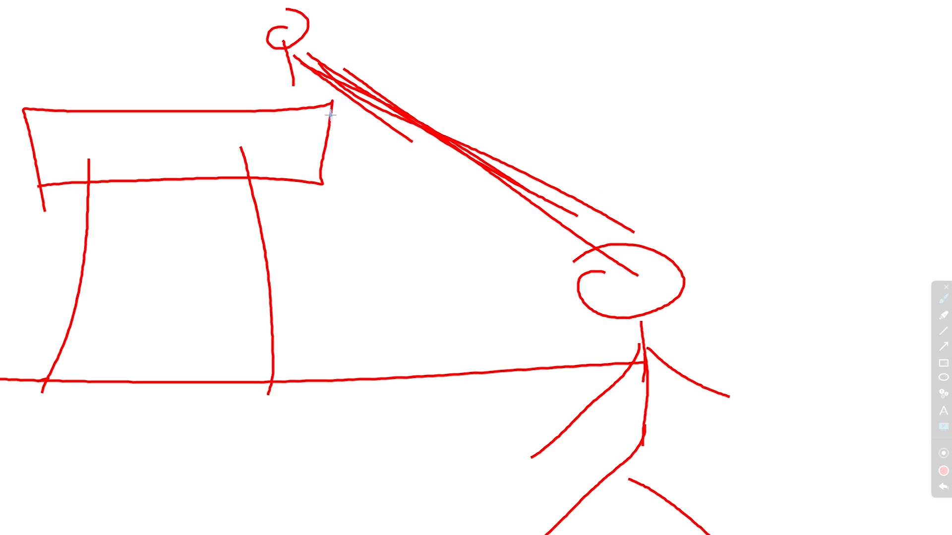
pyautogui.moveTo(295, 85)
pyautogui.mouseDown()
pyautogui.moveTo(257, 177)
pyautogui.moveTo(327, 130)
pyautogui.mouseUp()
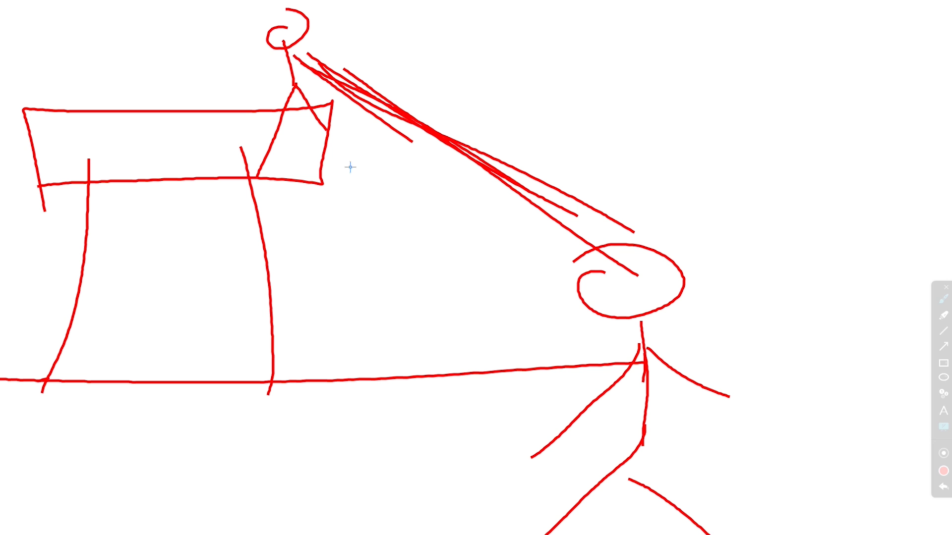
pyautogui.click(943, 427)
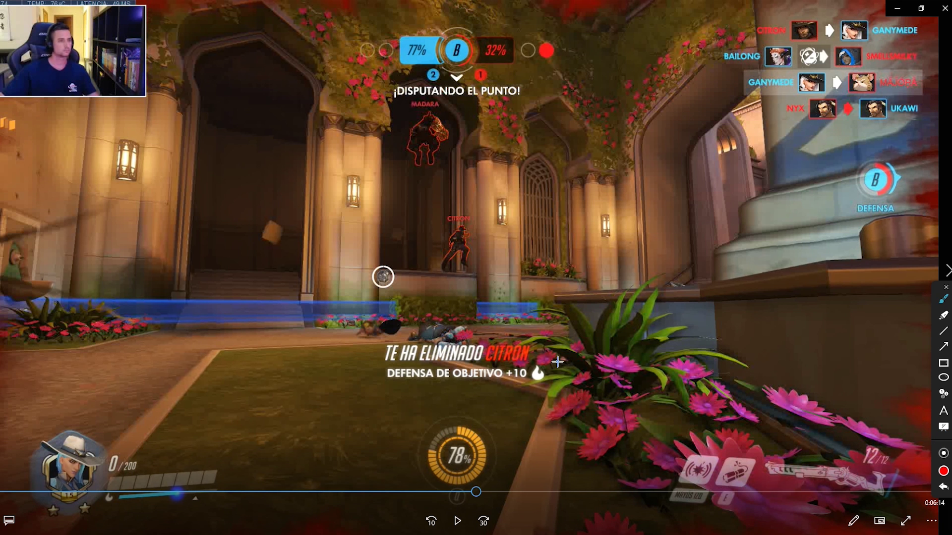
# Draw four red arrows converging on the lower outlined enemy in the paused frame, and undo all of them
pyautogui.click(942, 429)
pyautogui.click(944, 430)
pyautogui.click(943, 347)
pyautogui.moveTo(319, 343); pyautogui.dragTo(446, 265)
pyautogui.moveTo(344, 156)
pyautogui.mouseDown()
pyautogui.moveTo(424, 209)
pyautogui.moveTo(445, 235)
pyautogui.mouseUp()
pyautogui.moveTo(516, 87)
pyautogui.mouseDown()
pyautogui.moveTo(510, 136)
pyautogui.moveTo(468, 225)
pyautogui.mouseUp()
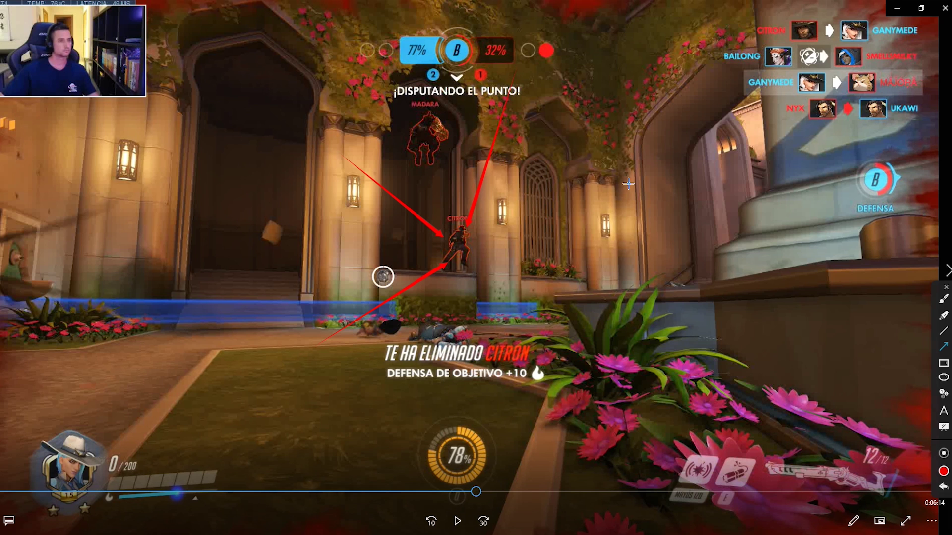
pyautogui.moveTo(634, 186); pyautogui.dragTo(461, 287)
pyautogui.hotkey('ctrl', 'z')
pyautogui.hotkey('ctrl', 'z')
pyautogui.hotkey('ctrl', 'z')
pyautogui.hotkey('ctrl', 'z')
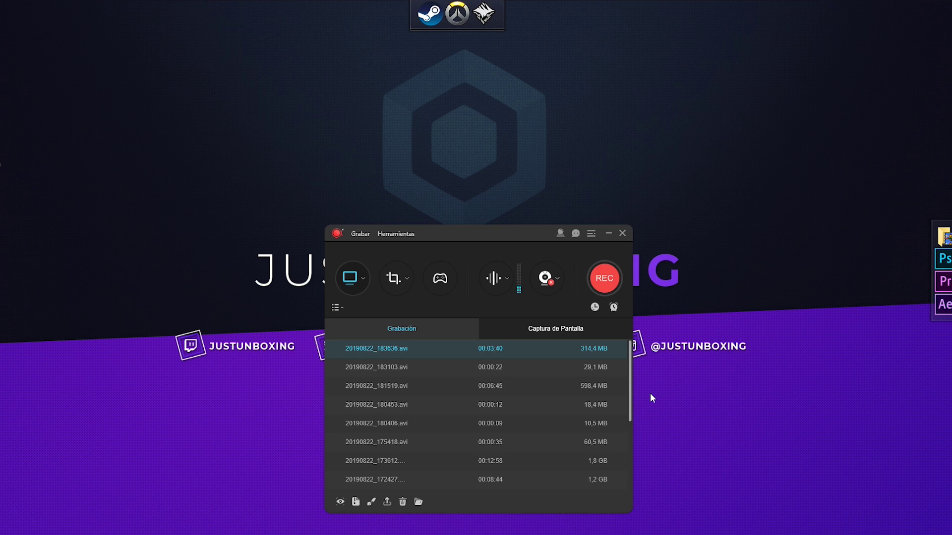
# Preview the recording 20190822_183636.avi, jump to about 00:01:11, pause briefly, and resume further ahead in the annotation demonstration
pyautogui.doubleClick(459, 348)
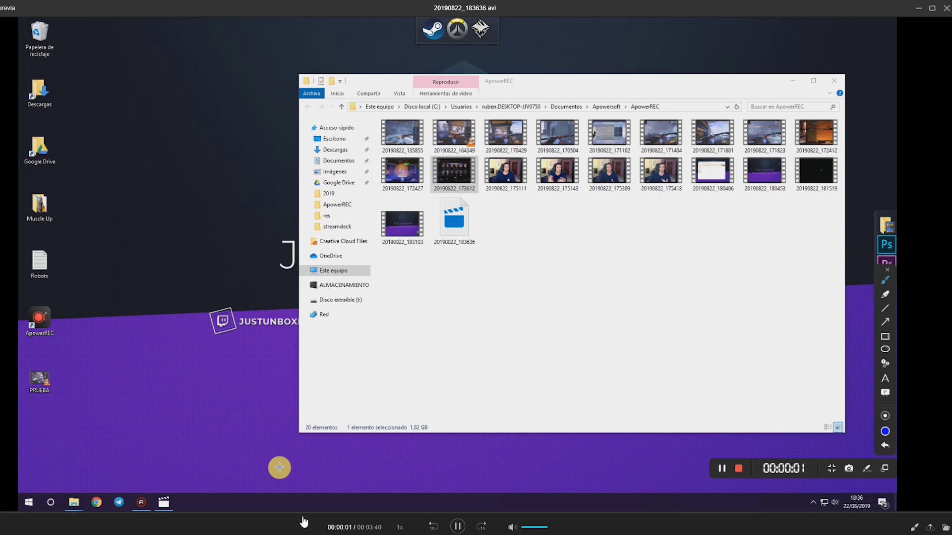
pyautogui.click(278, 512)
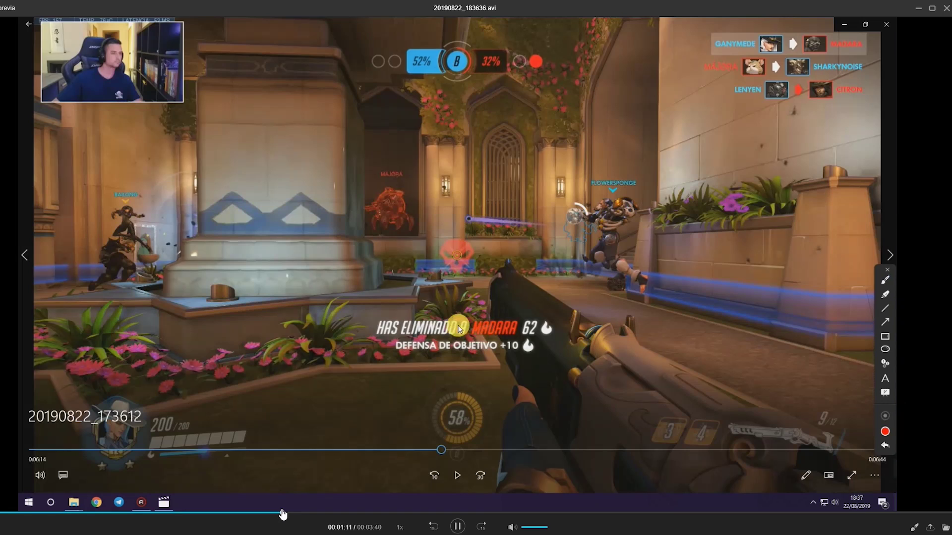
pyautogui.press('space')
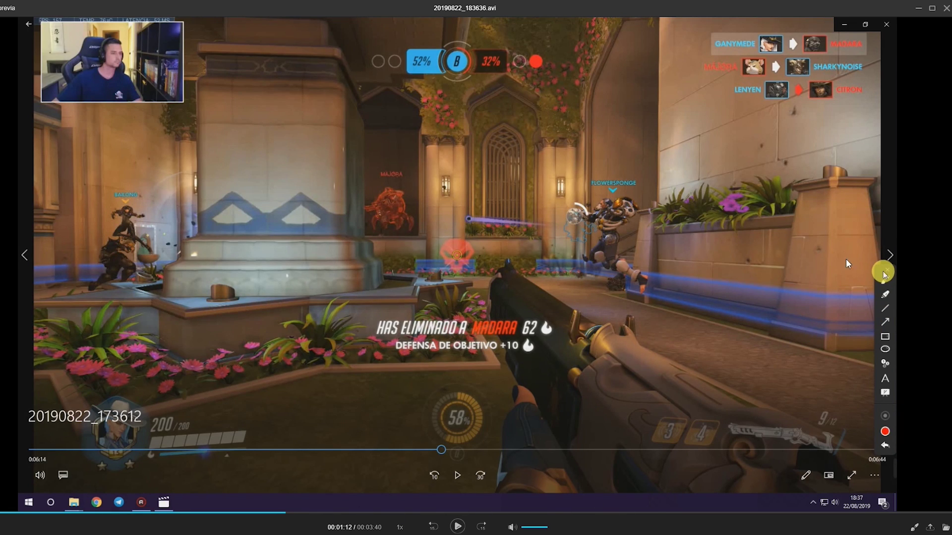
pyautogui.click(457, 527)
pyautogui.click(441, 512)
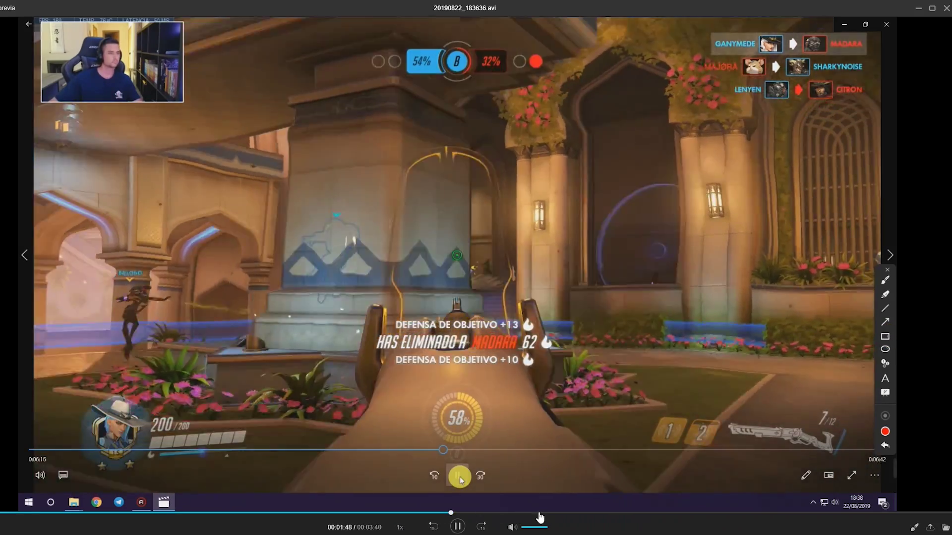
# Skip ahead in the recording preview through the numbered markers at about 00:02:33 and the whiteboard at 00:02:48, continuing toward the end
pyautogui.click(540, 513)
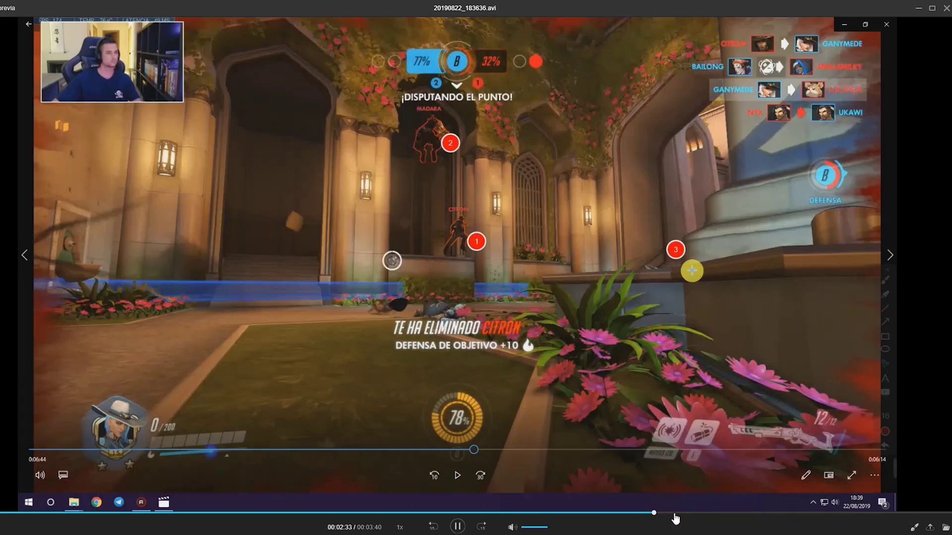
pyautogui.click(722, 513)
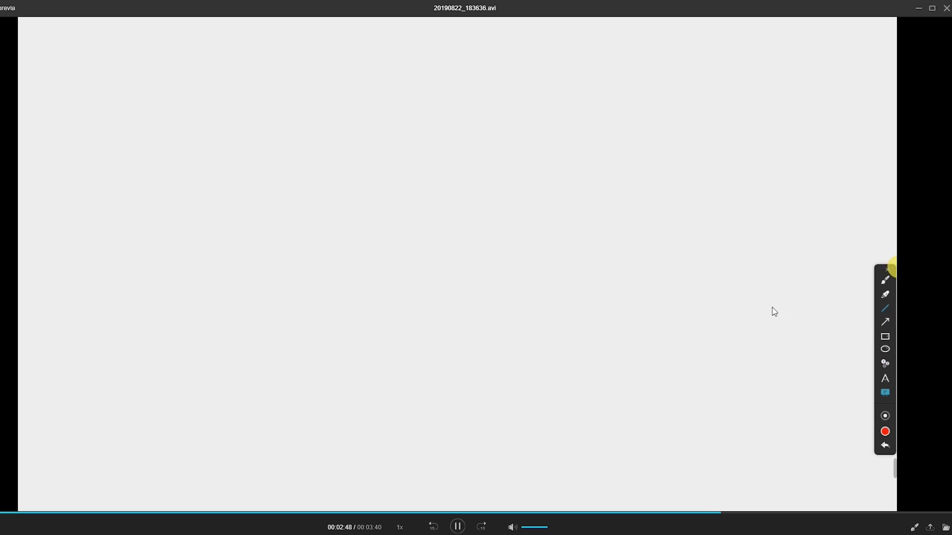
pyautogui.click(802, 512)
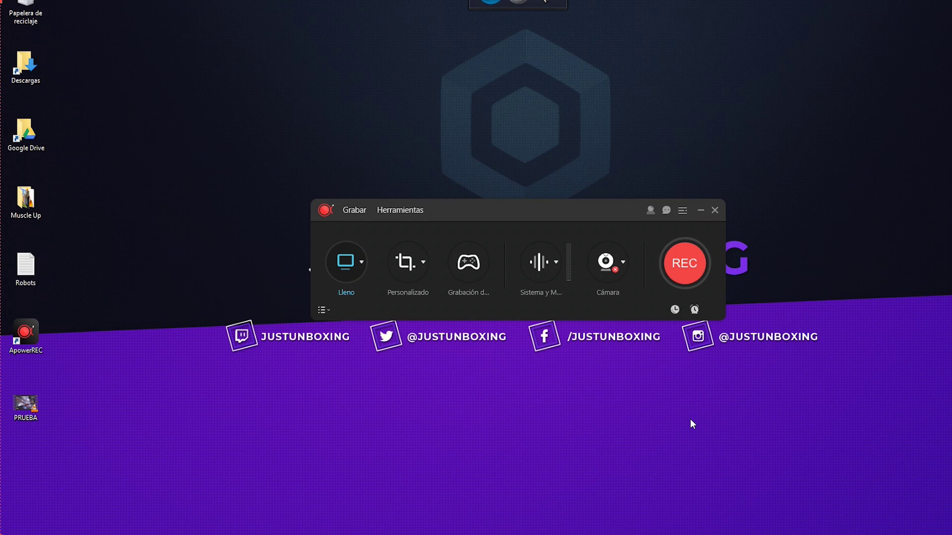
# Open the recorder's settings, inspect the hotkeys for toggling zoom (F1) and the projector (F4), and close the settings
pyautogui.click(686, 214)
pyautogui.click(709, 229)
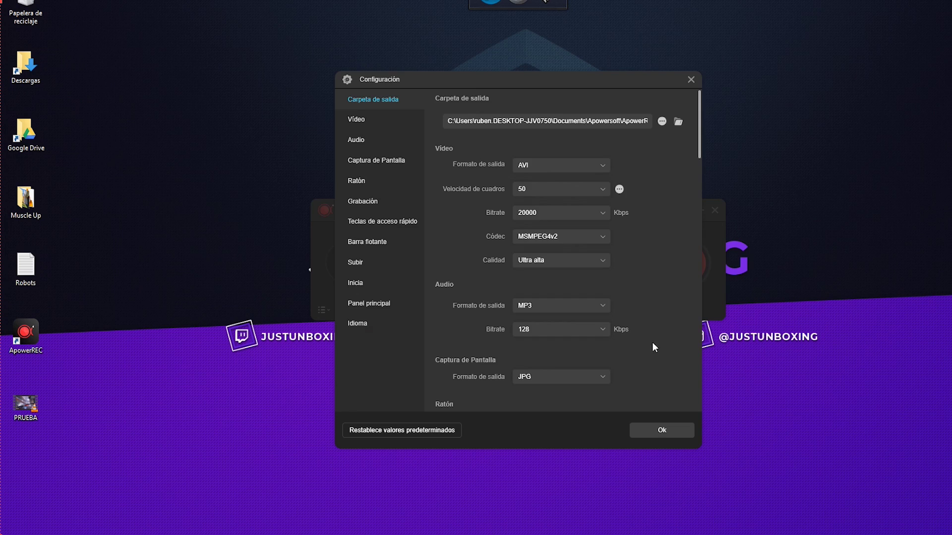
pyautogui.scroll(-15, 656, 287)
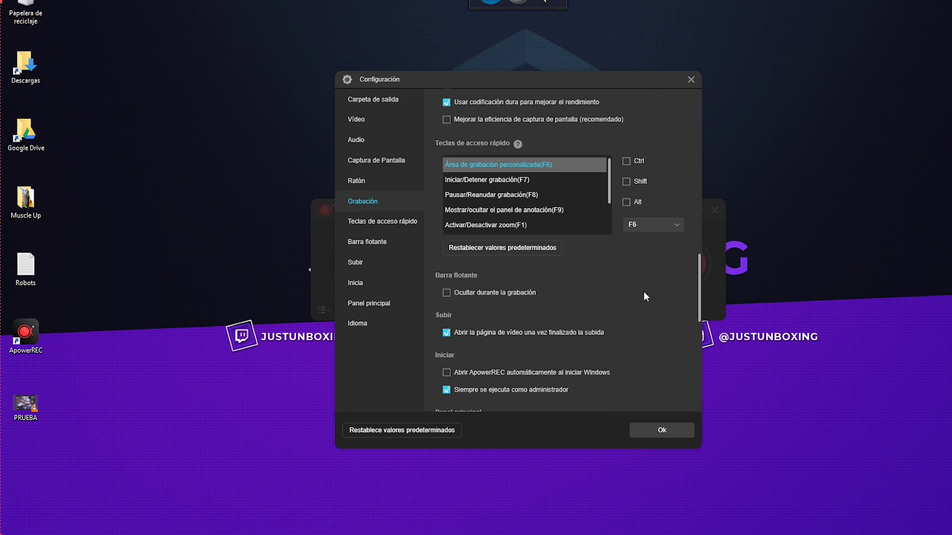
pyautogui.click(486, 225)
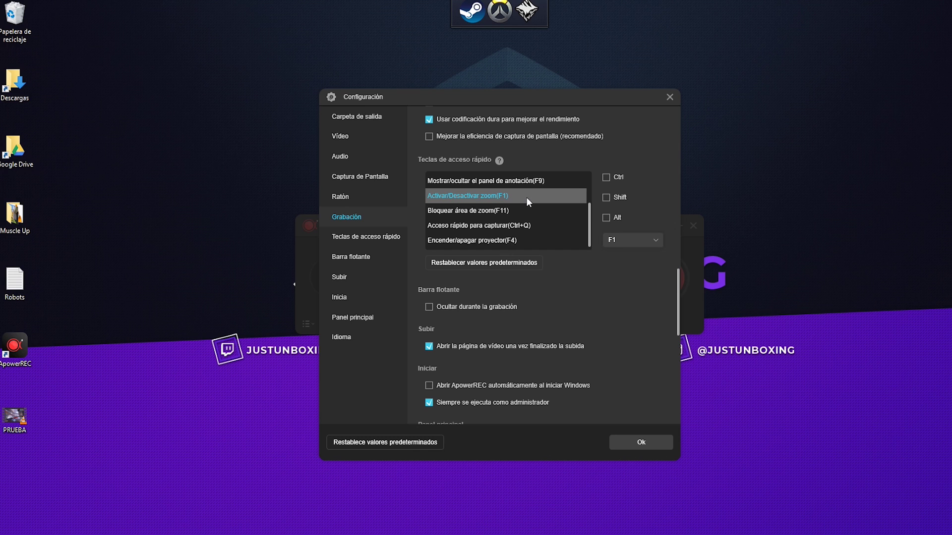
pyautogui.click(468, 243)
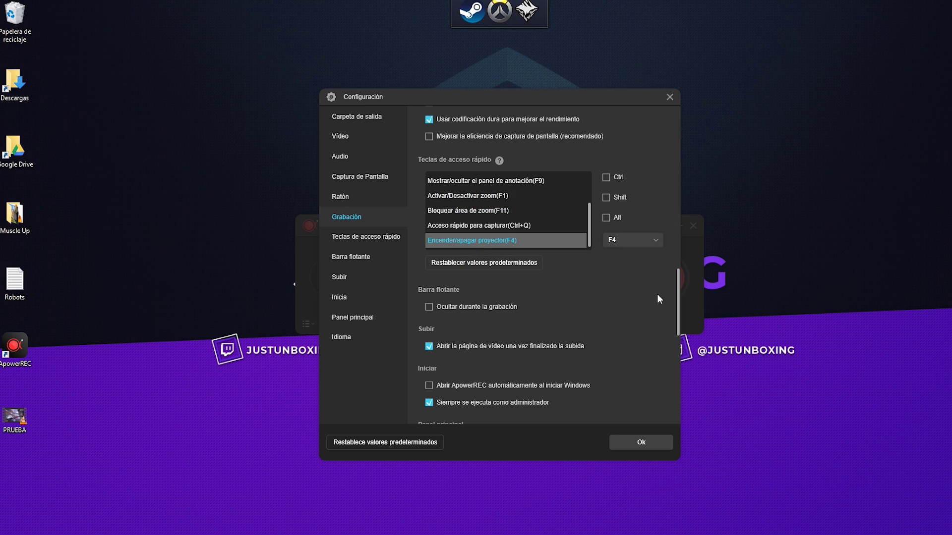
pyautogui.click(641, 443)
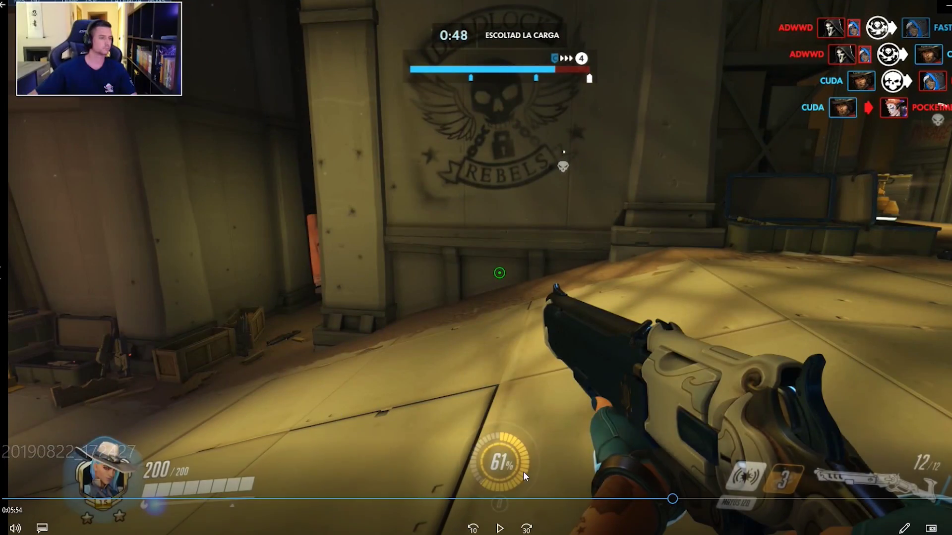
# Play the gameplay video while recording, turn on the projector spotlight, and move the highlighted area across the frame
pyautogui.press('space')
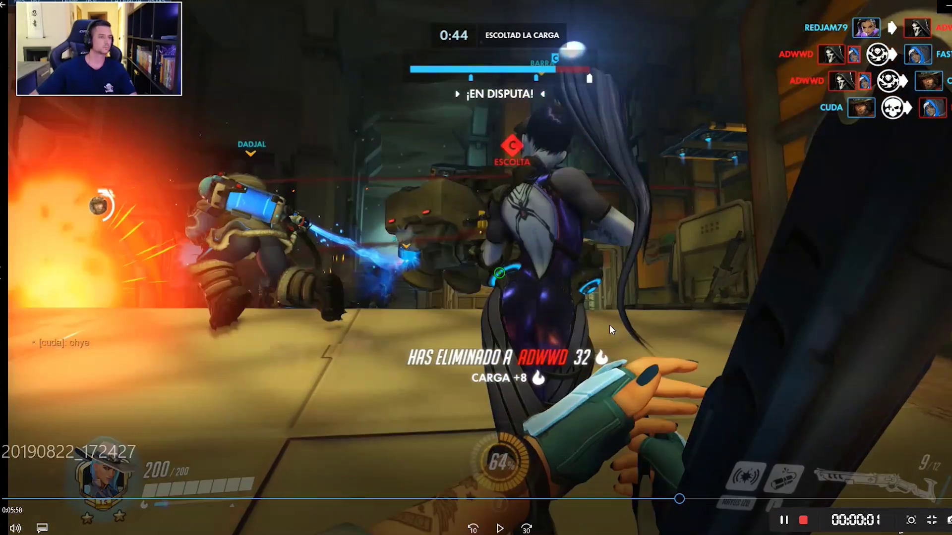
pyautogui.press('Print')
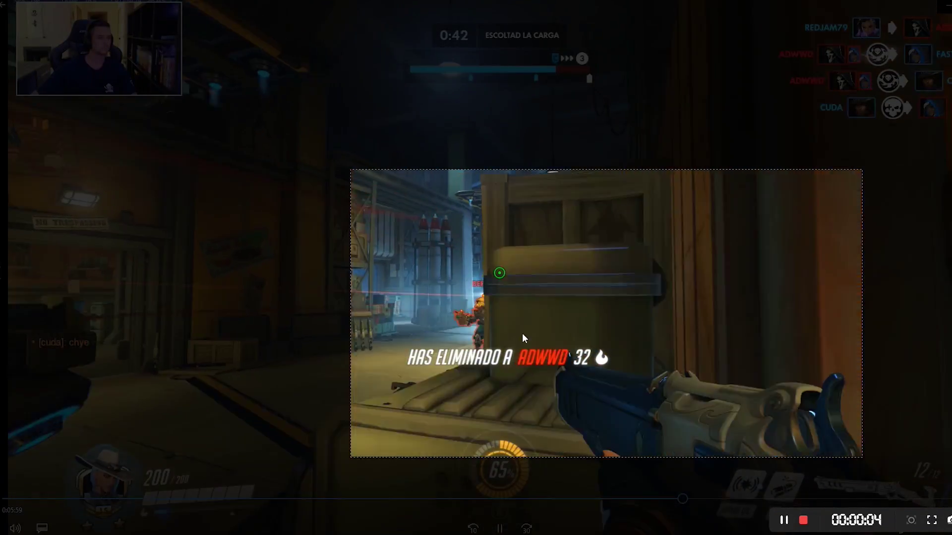
pyautogui.moveTo(523, 334); pyautogui.dragTo(377, 324)
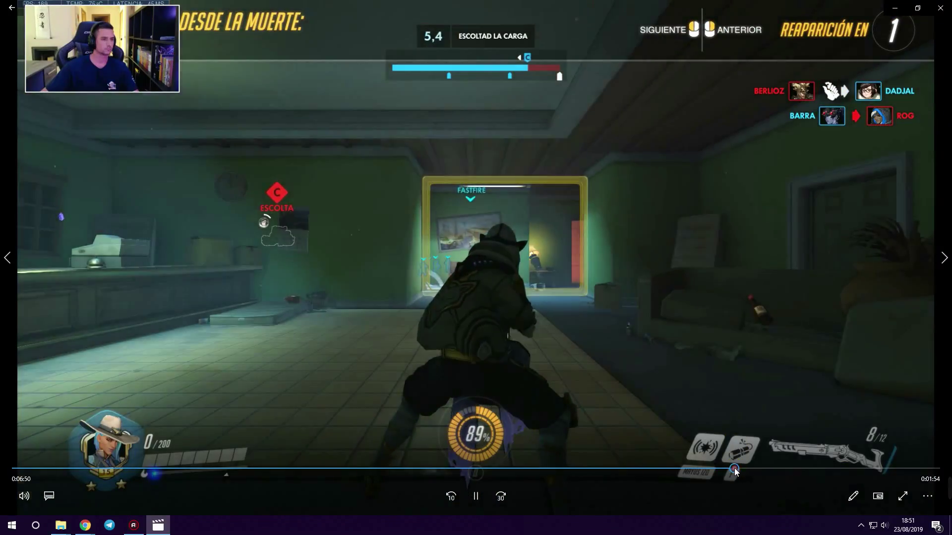
# Jump back in the gameplay video to about 0:06:45
pyautogui.click(734, 468)
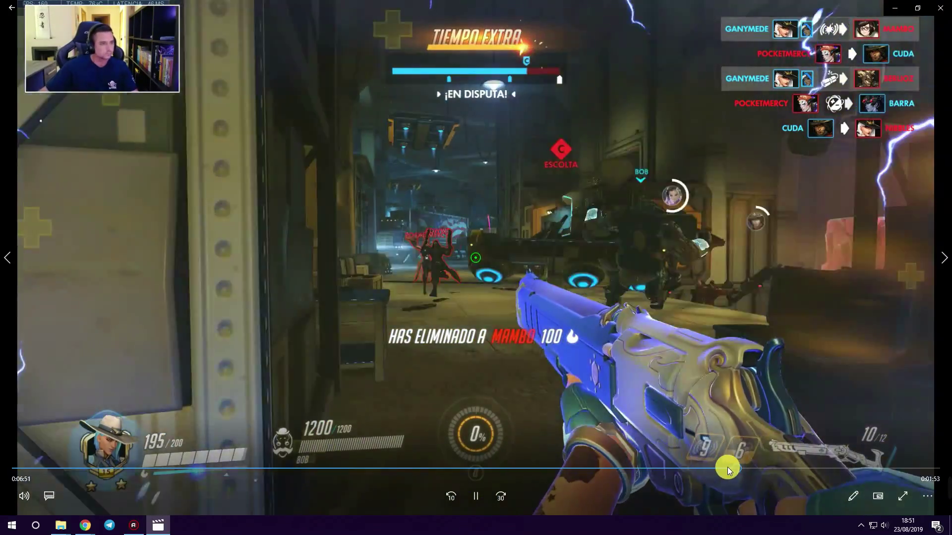
pyautogui.click(725, 469)
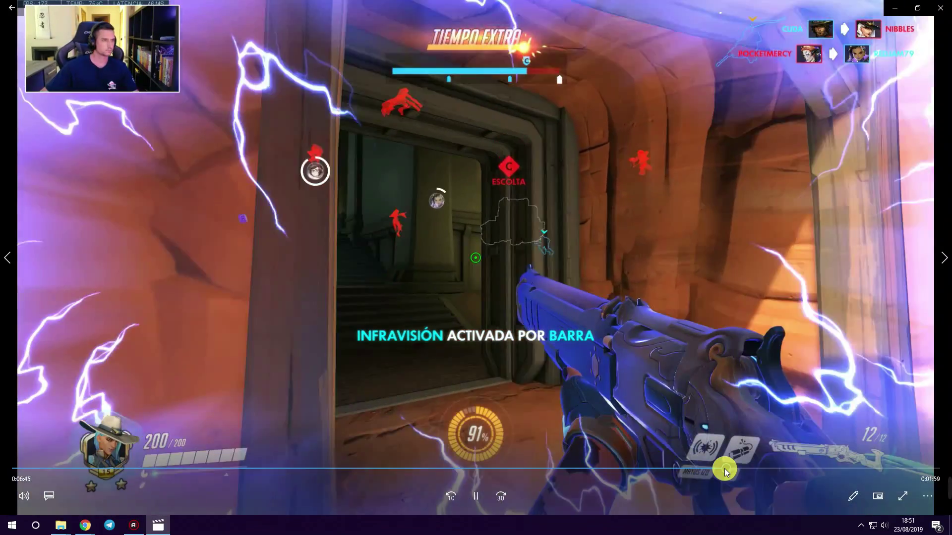